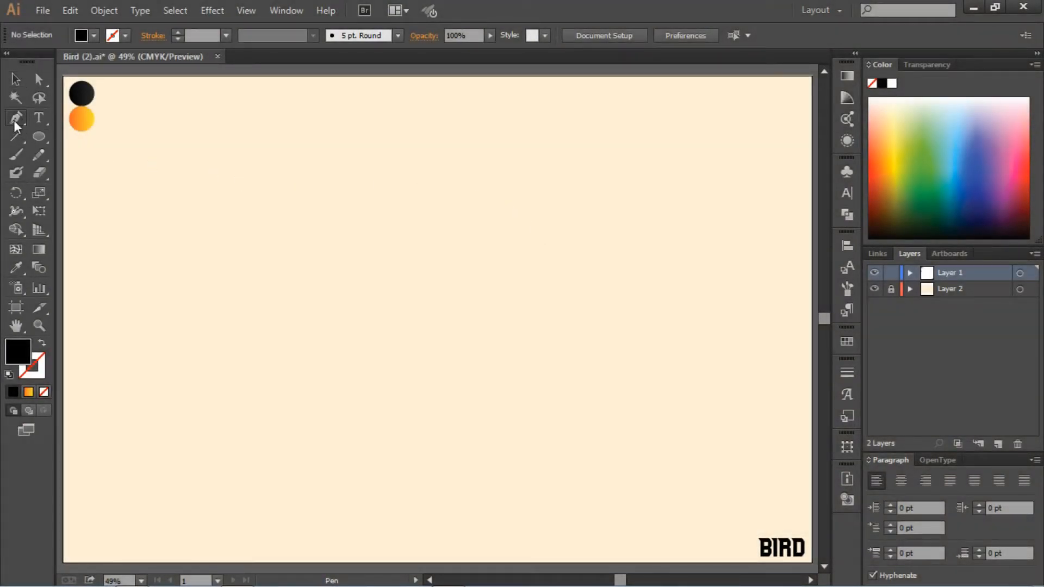
- Draw the upper outline of the bird's body with the Pen tool, from beak tip over head and back to the tail tip
left_click(373, 279, "shift")
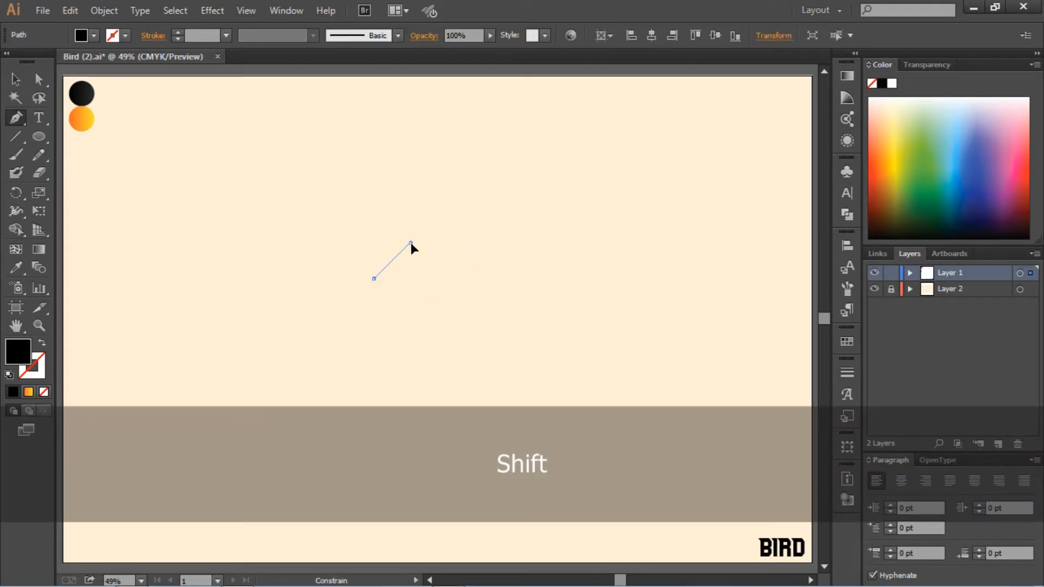
left_click(410, 242, "shift")
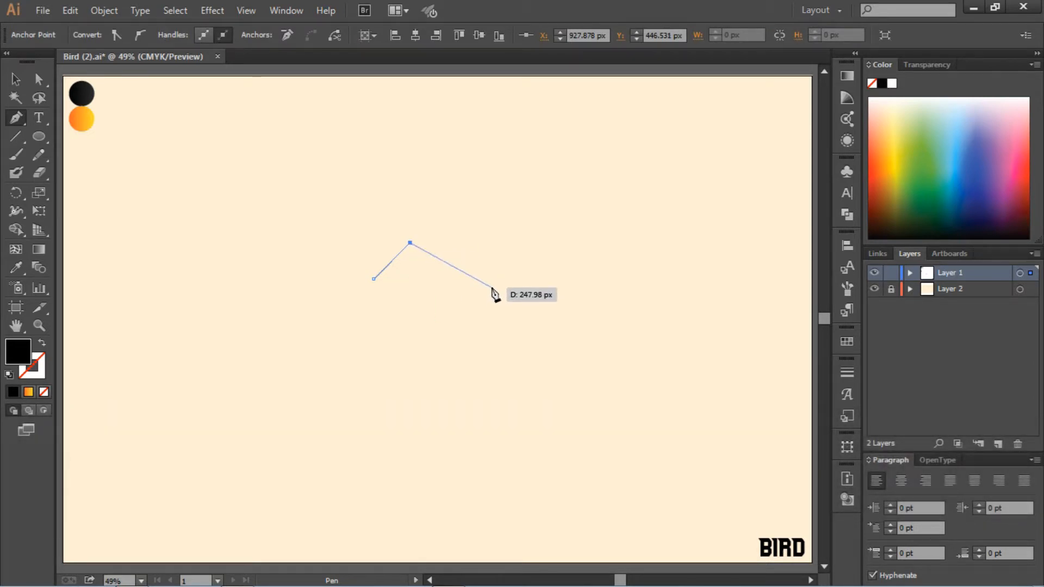
left_click(500, 279)
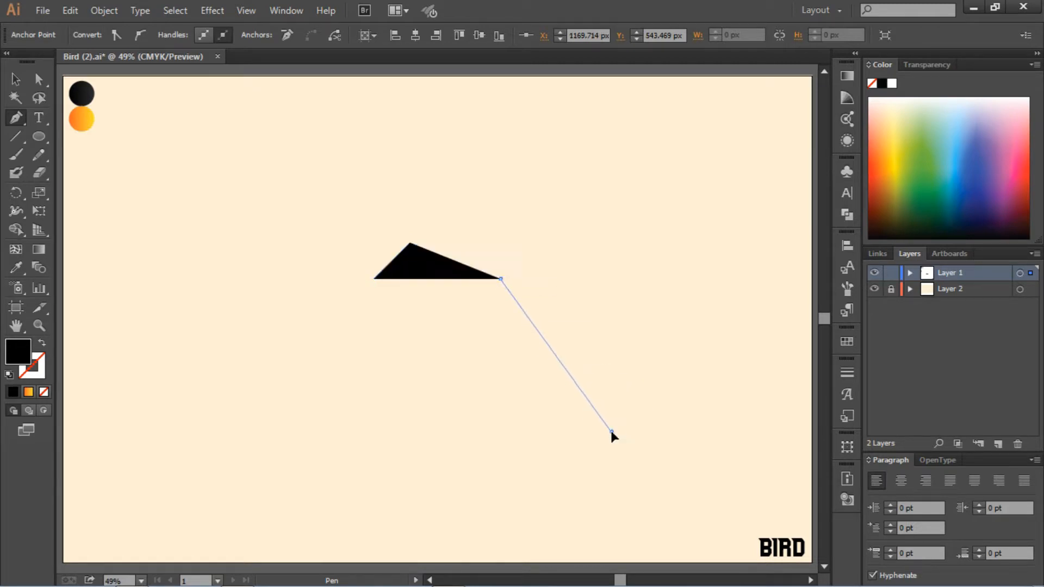
left_click(611, 431)
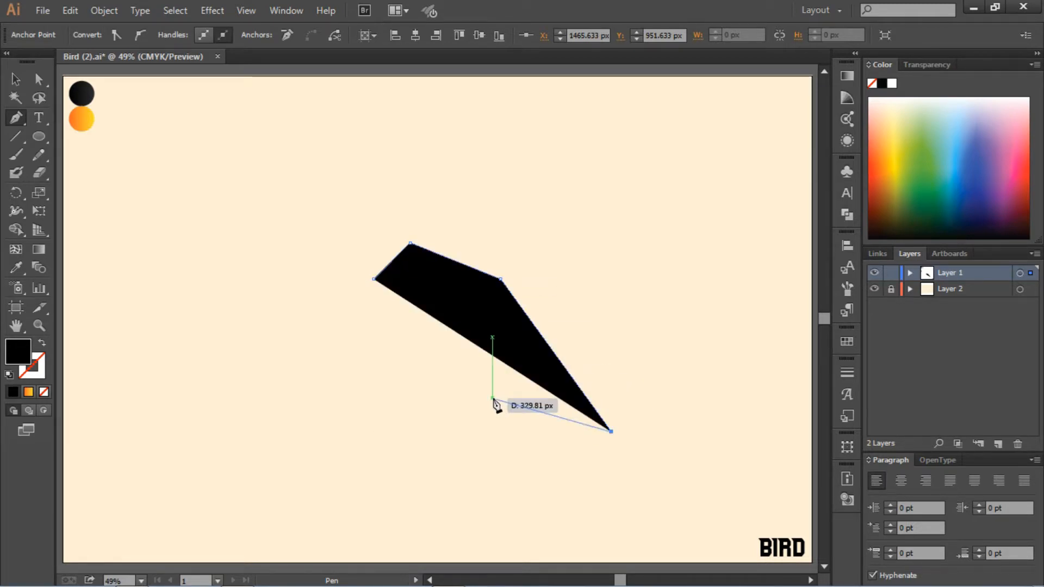
left_click(492, 398)
left_click(412, 283)
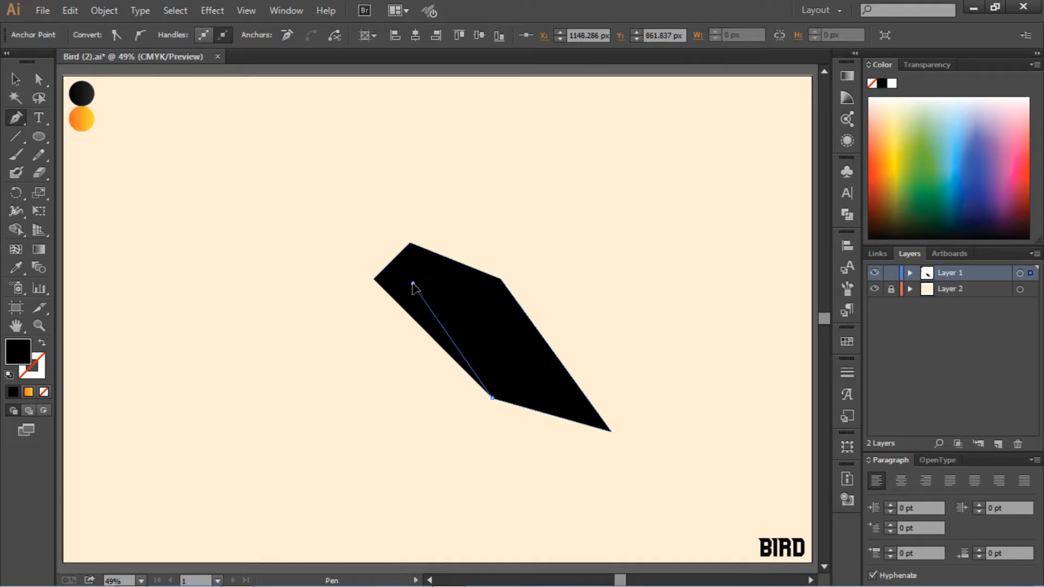
key("ctrl+z")
key("ctrl+z")
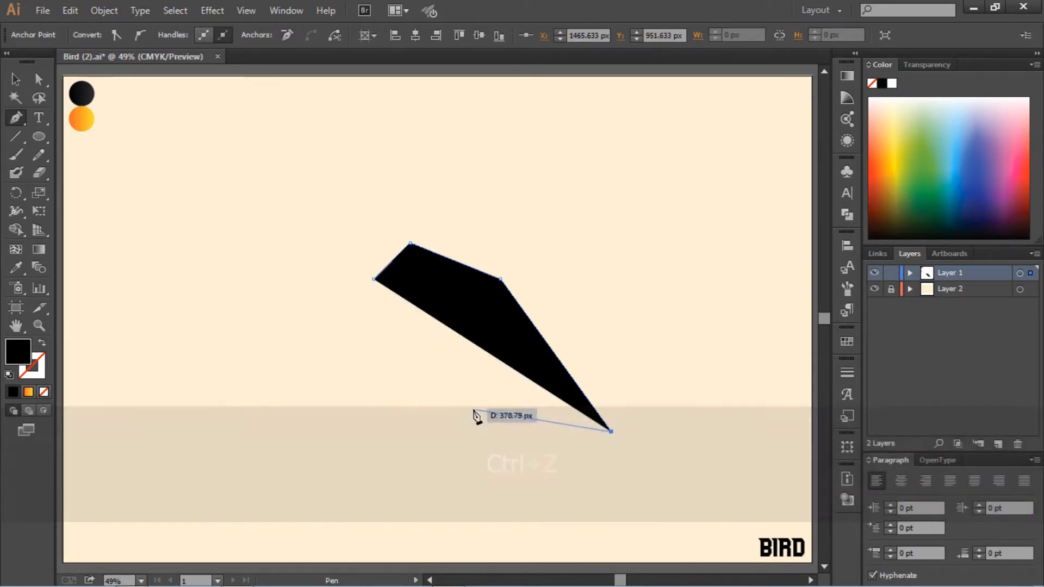
left_click(461, 397)
key("ctrl+z")
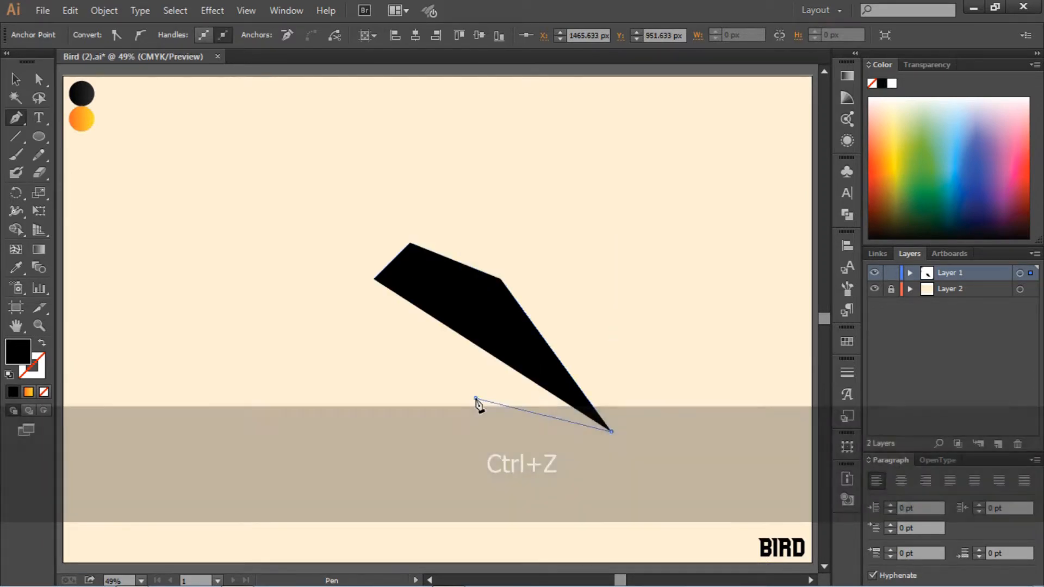
- Add a belly point and a throat point to the body outline and close the path at the beak tip
left_click(475, 397)
left_click(395, 279)
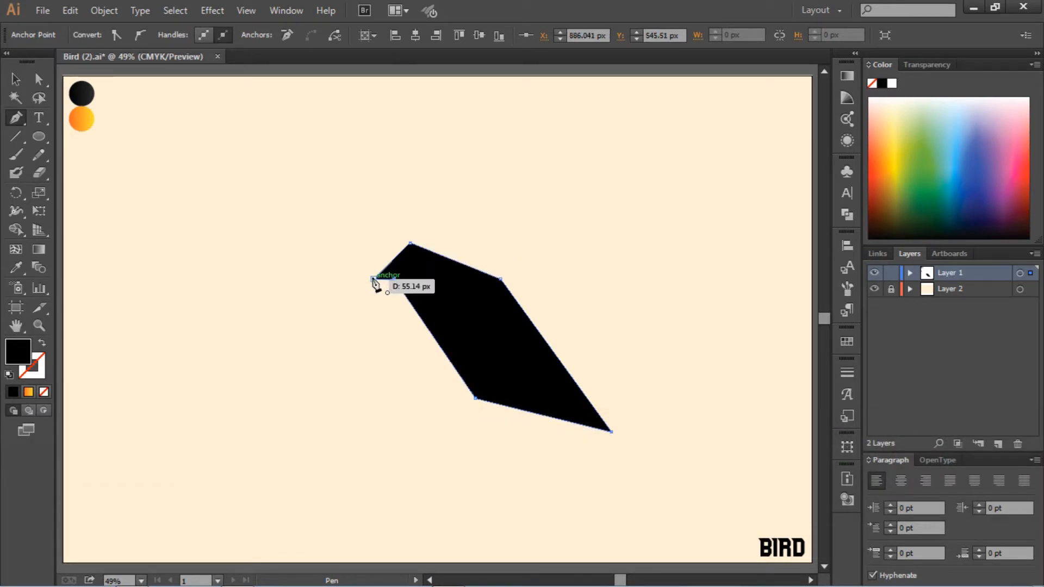
left_click(374, 279)
- Adjust individual body anchors: pull the beak tip slightly outward and down, and raise the back point slightly
left_click(39, 79)
left_click(280, 193)
left_click_drag(374, 280, 365, 287)
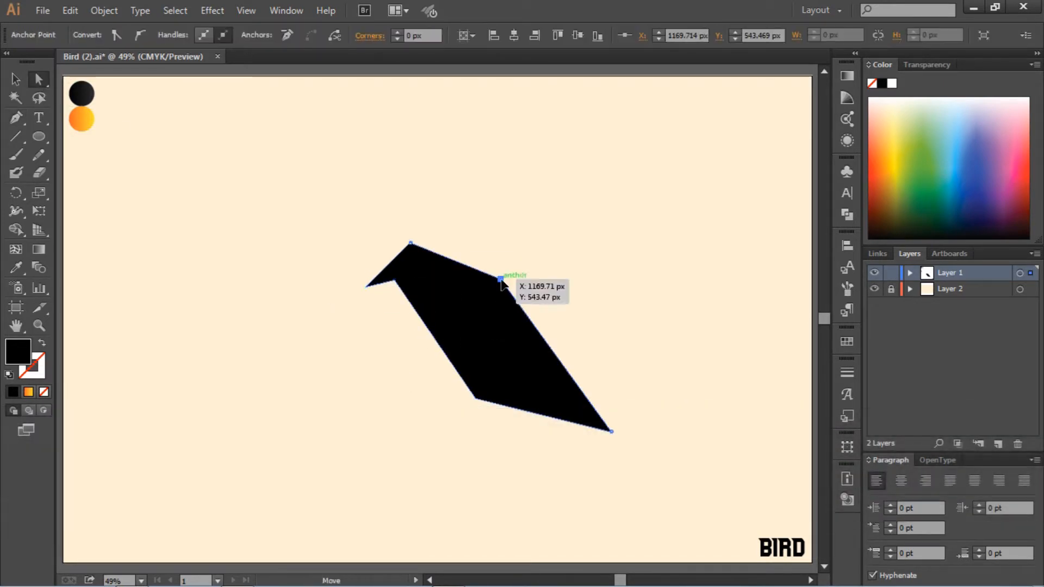
mouse_move(501, 279)
left_mouse_down()
mouse_move(509, 290)
mouse_move(494, 267)
left_mouse_up()
key("Up")
left_click(582, 285)
- Move the belly point up toward the head and shift the whole body slightly left and up on the artboard
left_click_drag(475, 398, 454, 367)
left_click(421, 375)
left_click_drag(497, 336, 445, 322)
left_click(359, 326)
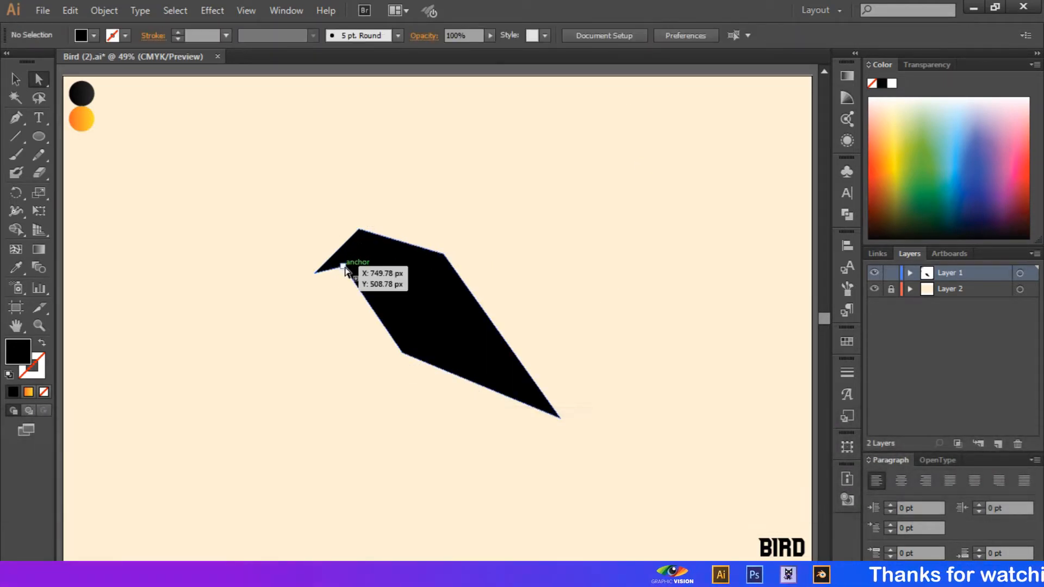
left_click_drag(344, 267, 312, 340)
left_click(359, 229)
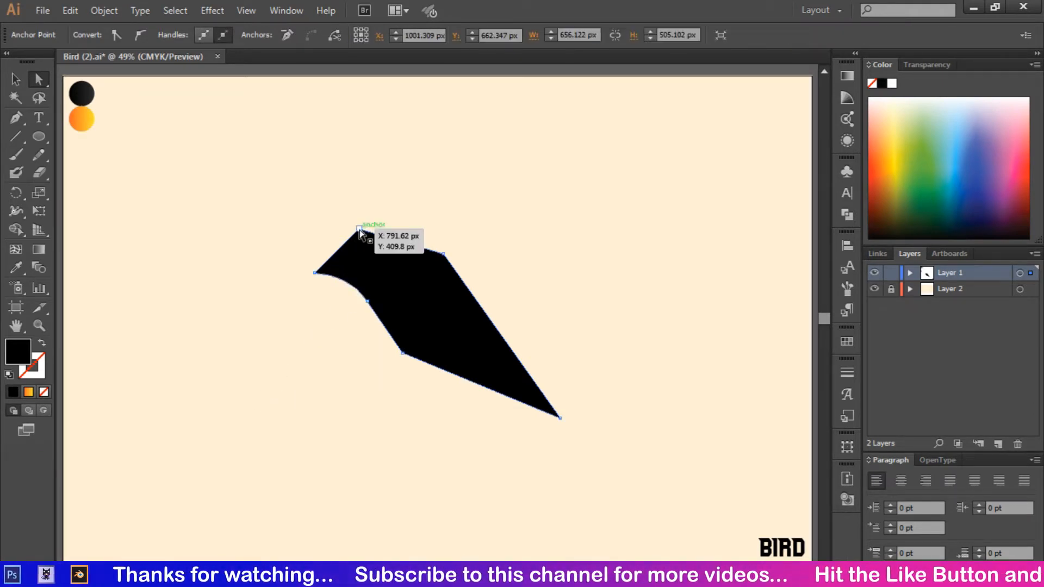
left_click(443, 254, "shift")
left_click_drag(435, 266, 312, 407)
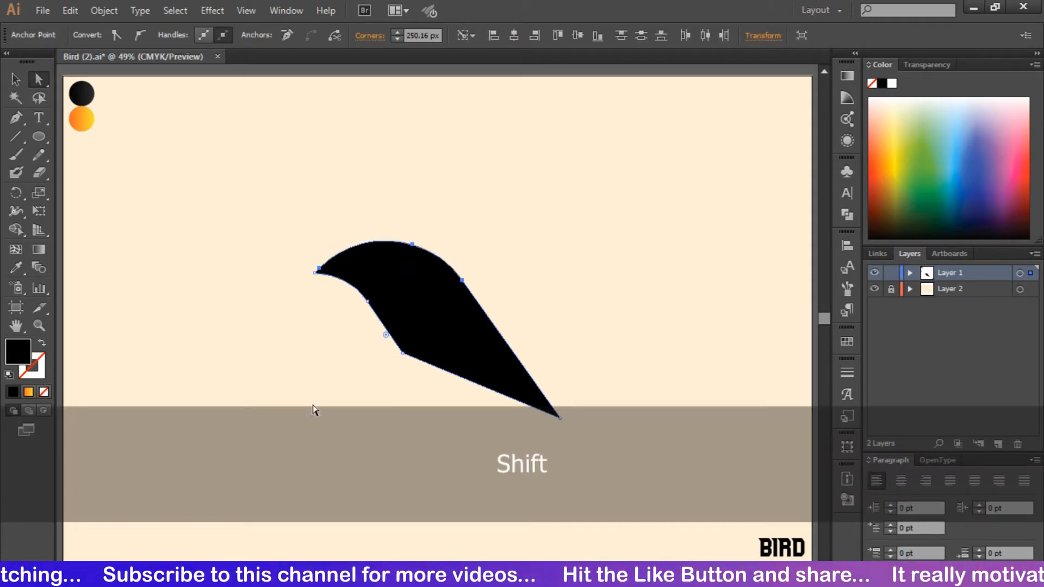
left_click(326, 361)
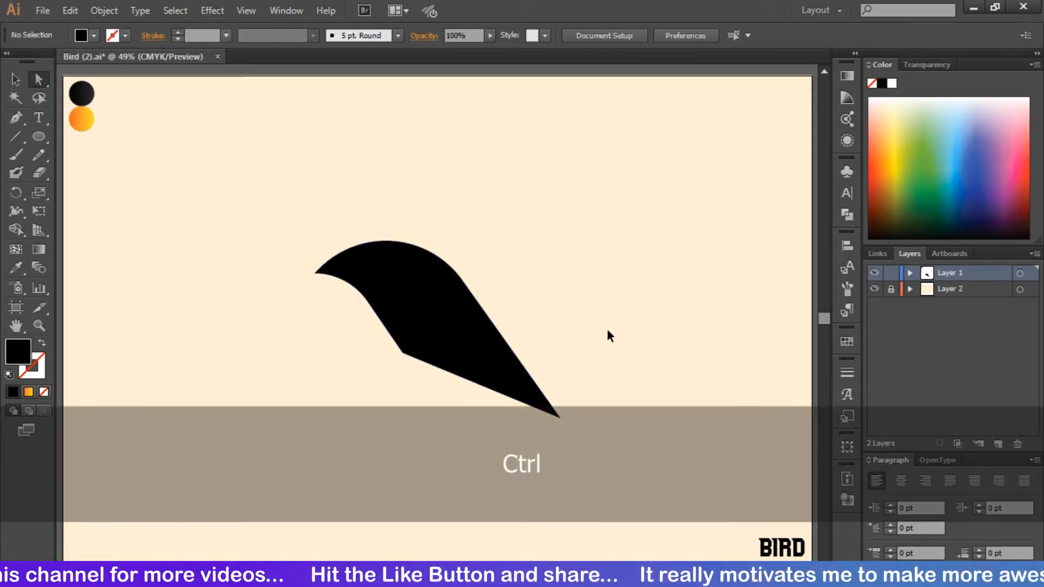
key("ctrl+z")
key("ctrl+z")
key("ctrl+z")
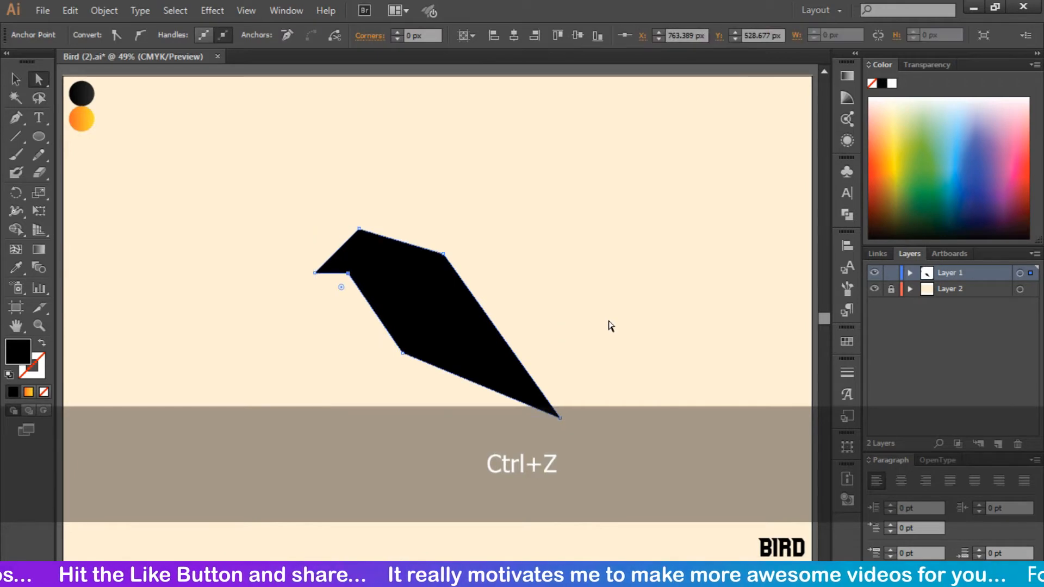
left_click(611, 326)
- Draw a closed, angular five-point wing with the Pen tool, rising from the back with a horizontal top edge and overlapping the body
left_click(16, 116)
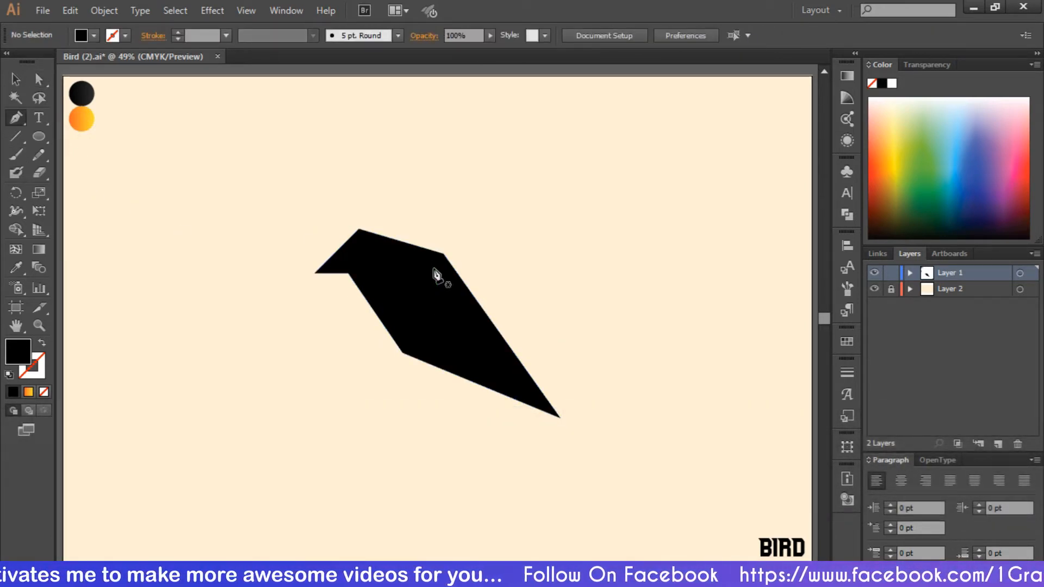
left_click(437, 264)
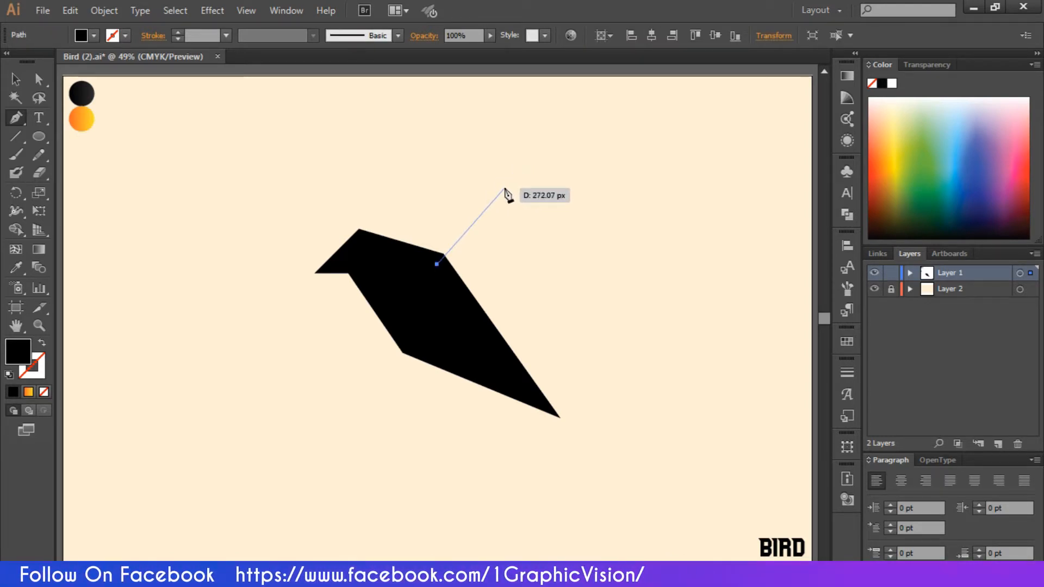
left_click(504, 188)
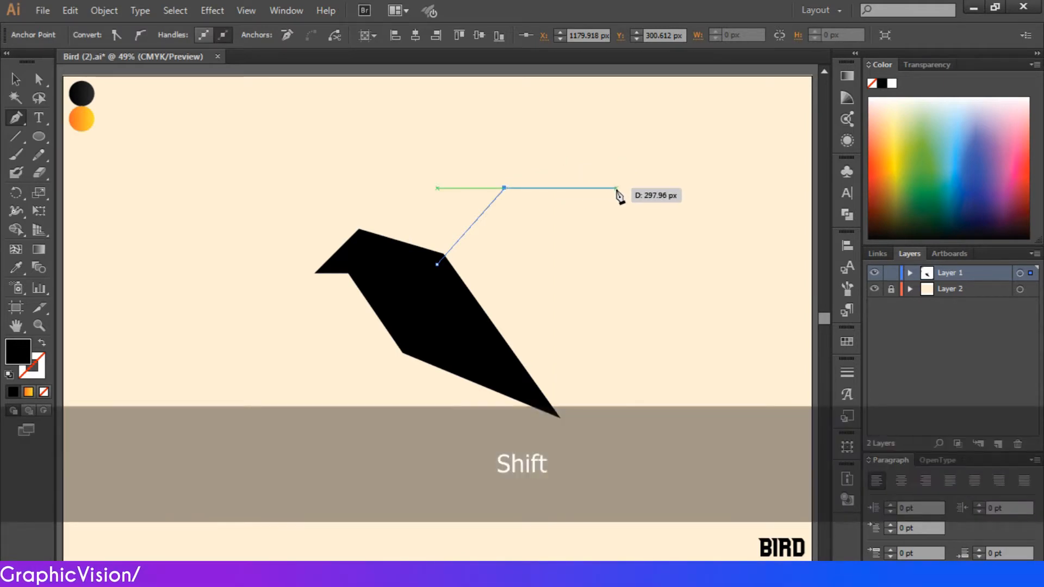
left_click(622, 188, "shift")
left_click(556, 214)
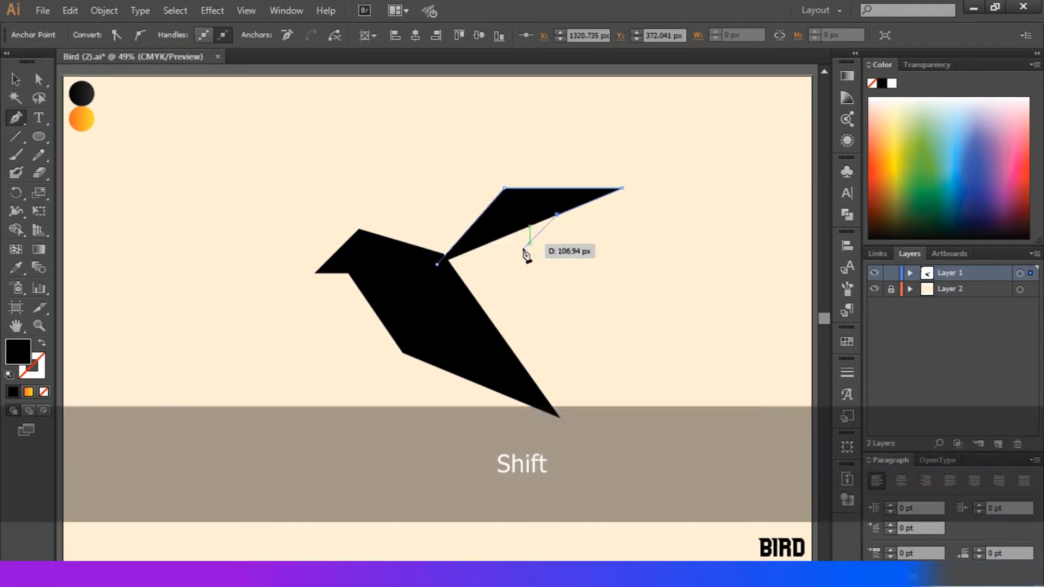
left_click(491, 333)
left_click(437, 265)
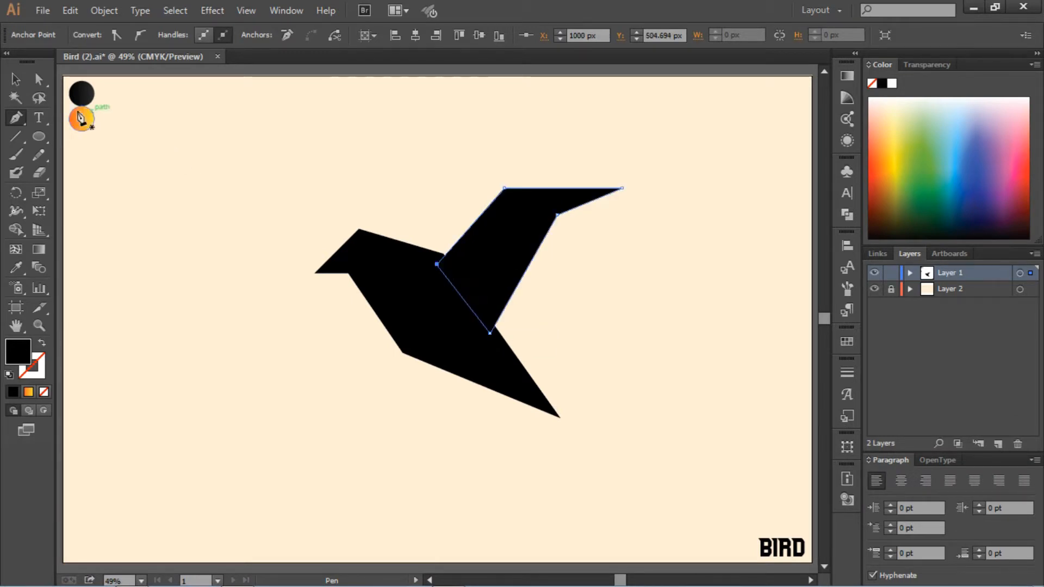
- Enlarge the wing slightly and position it so that its base overlaps the body's back
key("v")
key("ctrl+shift+a")
left_click(505, 263)
left_click_drag(621, 333, 647, 362)
left_click(666, 359)
left_click_drag(499, 299, 495, 294)
left_click(653, 359)
left_click_drag(519, 258, 507, 269)
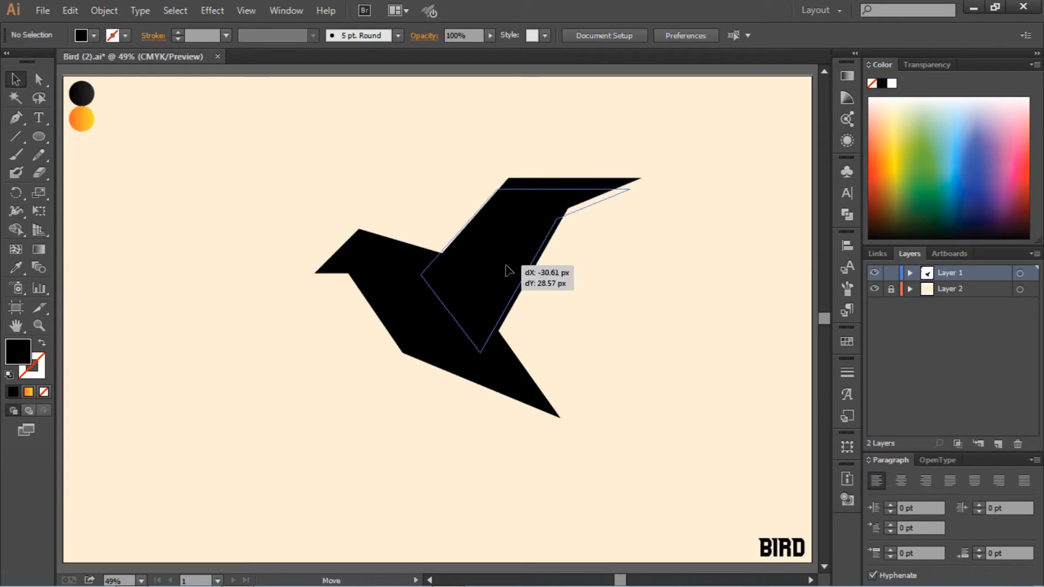
left_click(722, 295)
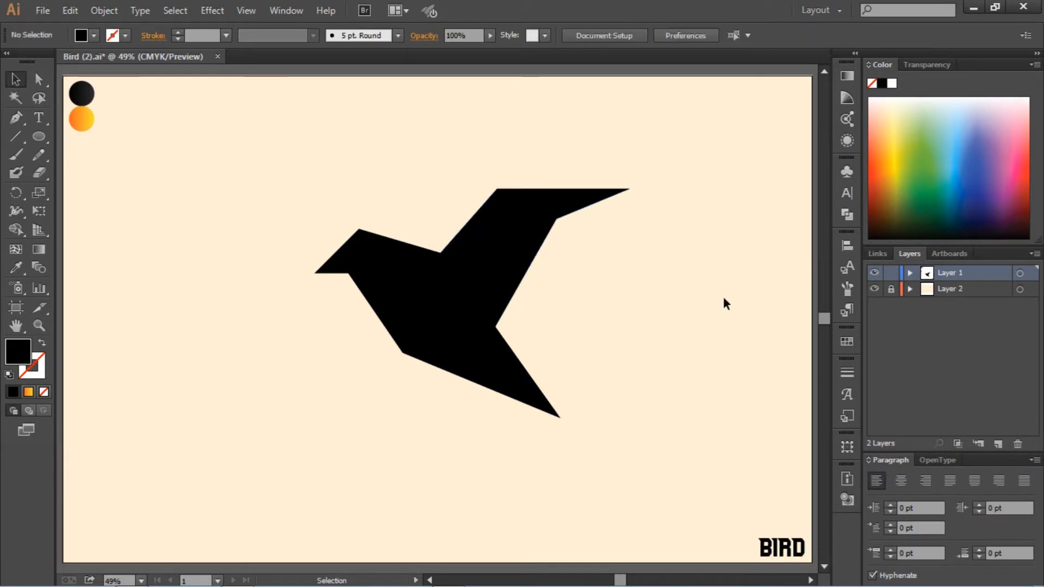
- Fill the wing with dark grey to distinguish it from the black body
left_click(383, 281)
left_click(32, 81)
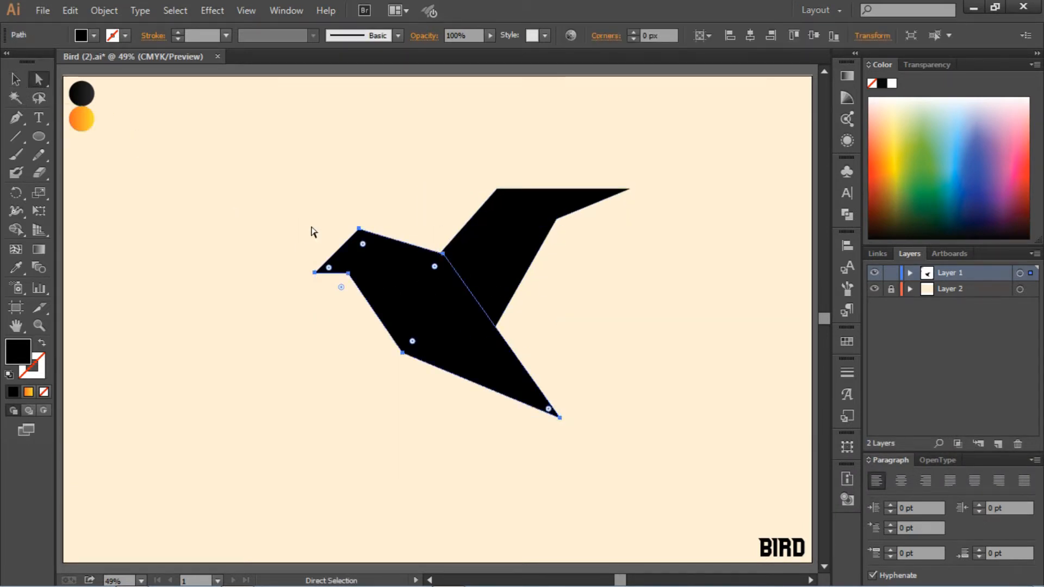
left_click(493, 242)
left_click(93, 36)
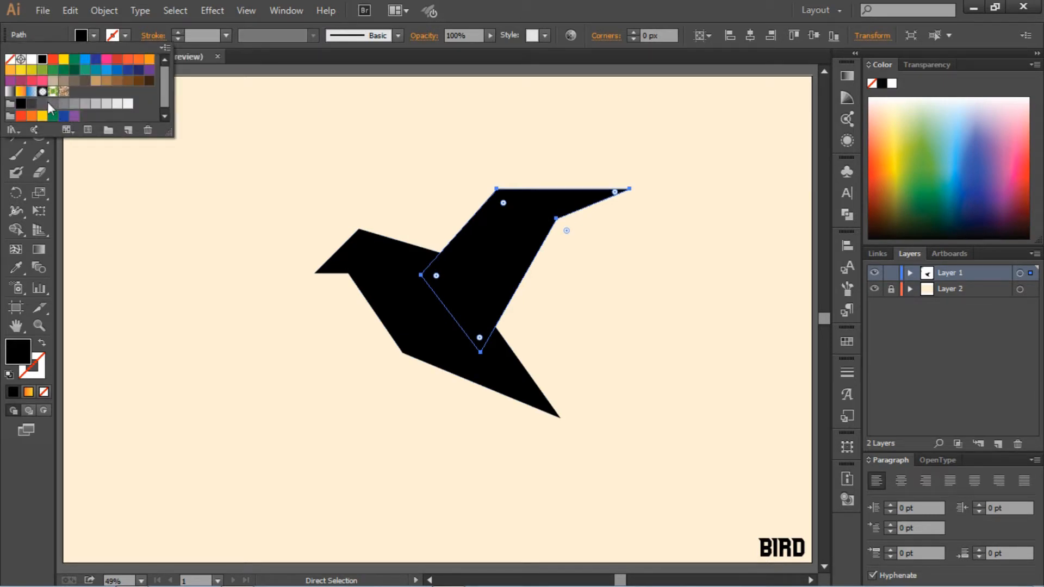
left_click(50, 106)
key("ctrl")
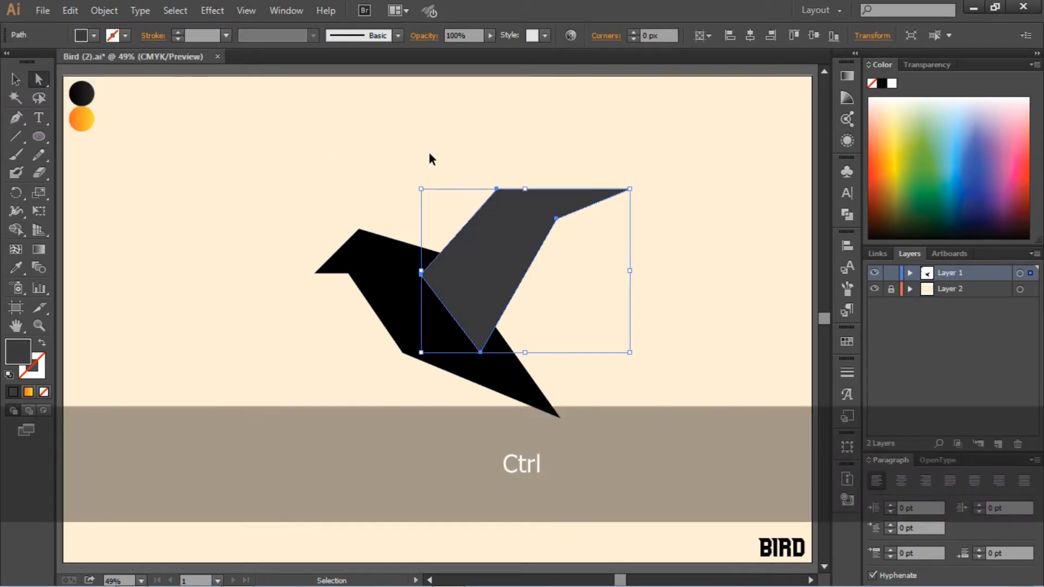
left_click(429, 158, "ctrl")
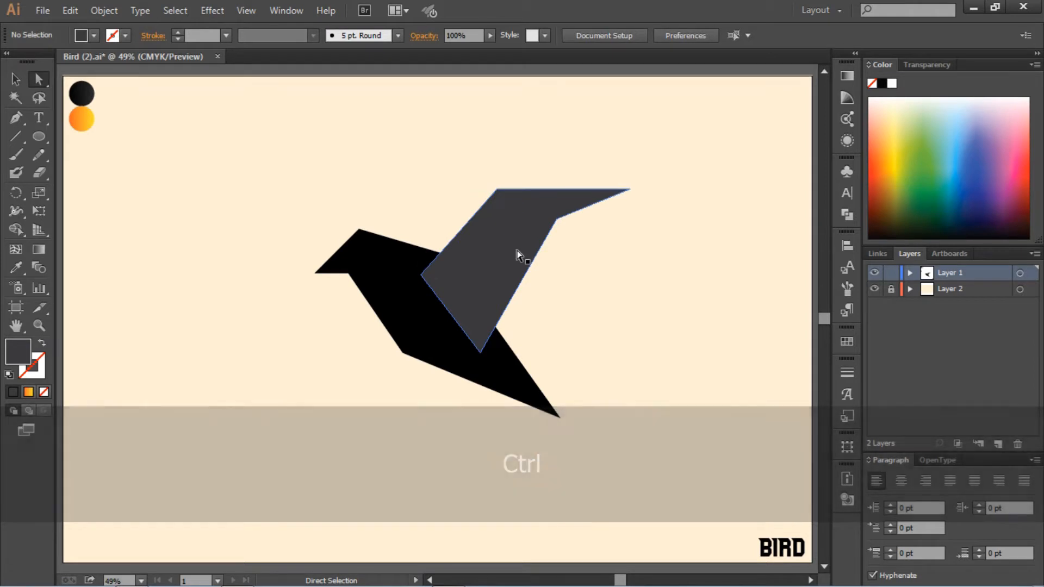
- Send the grey wing backward so it sits behind the black body
left_click(517, 221, "ctrl")
key("ctrl+bracketleft")
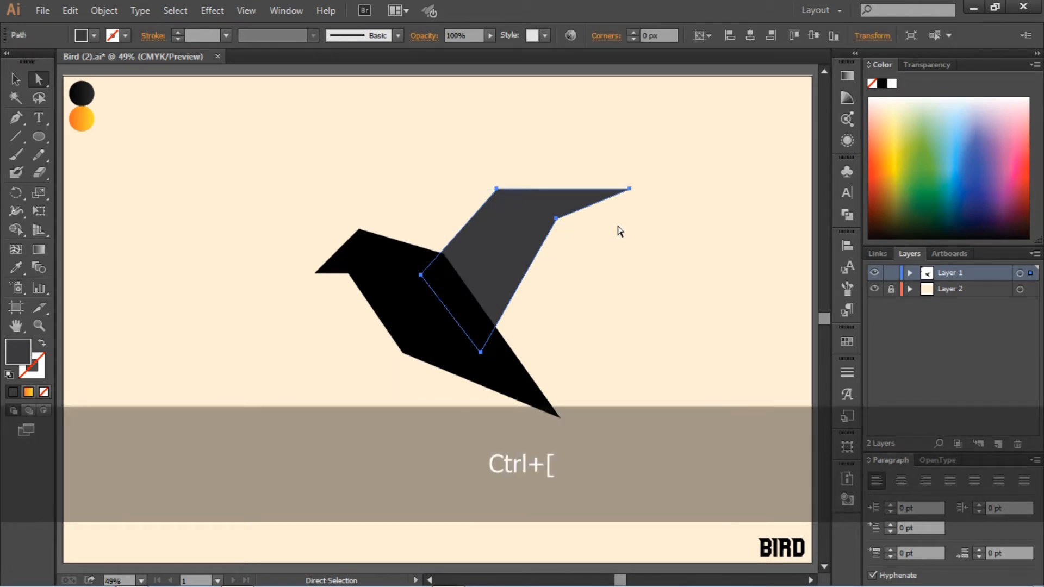
left_click(618, 228)
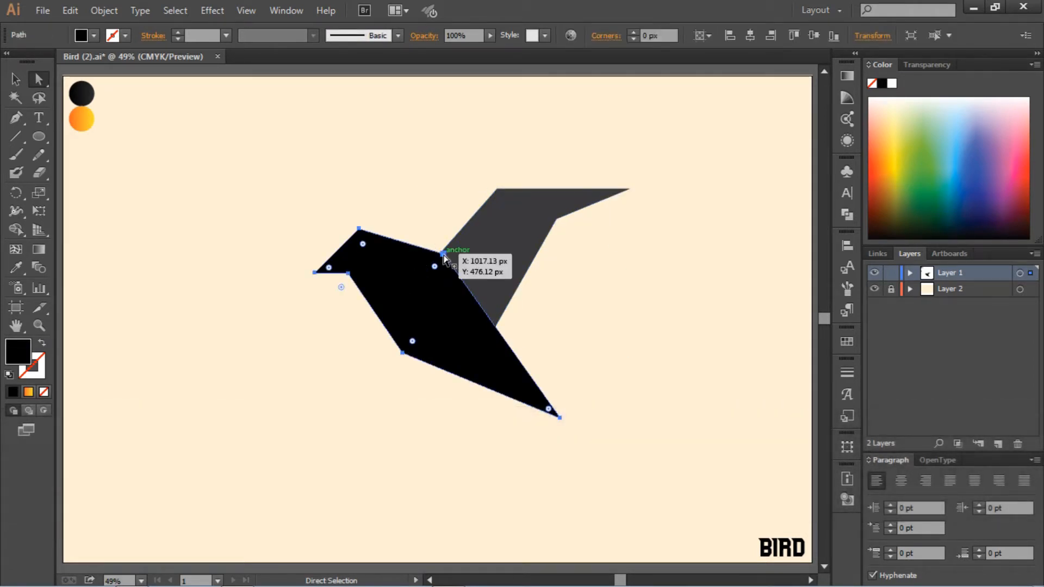
- Round the body's head and back corners together into one smooth, wide curve
left_click(443, 254)
left_click(360, 230, "shift")
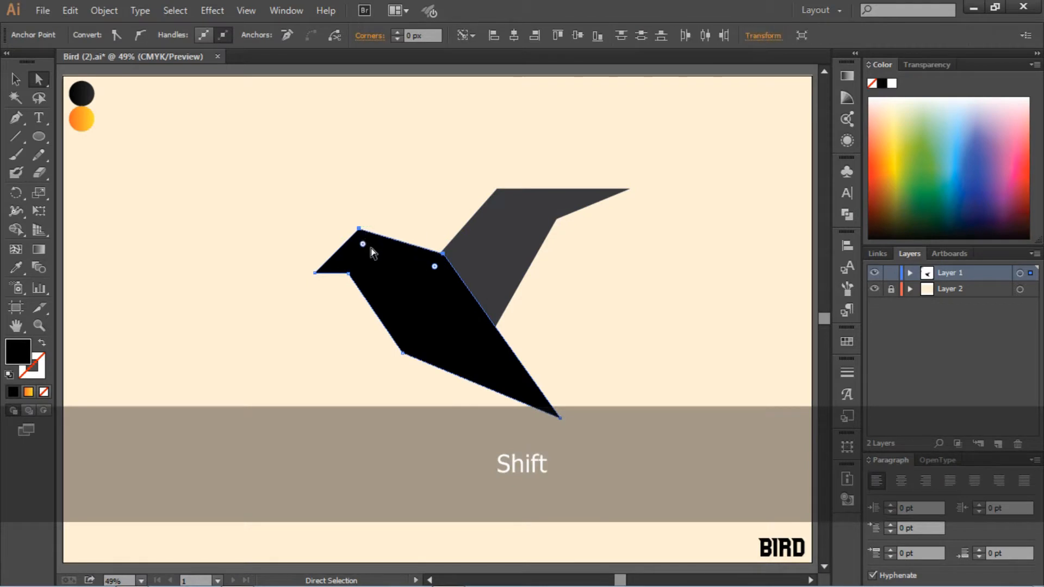
left_click_drag(370, 246, 382, 343)
- Round the body's throat corner to a radius of about 172 px, and round the belly corner into a smooth curve
left_click(349, 277)
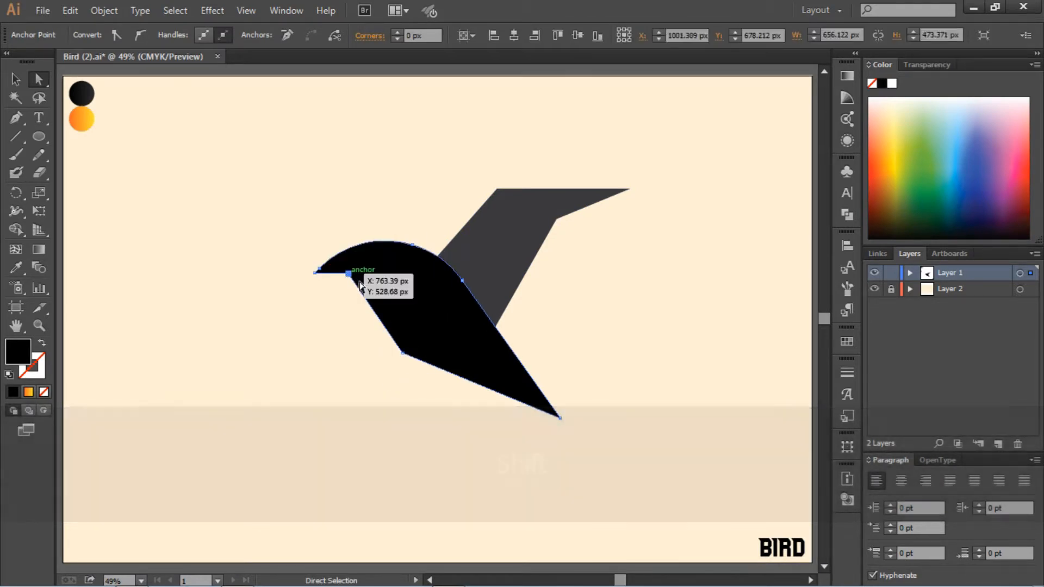
left_click_drag(341, 289, 307, 377)
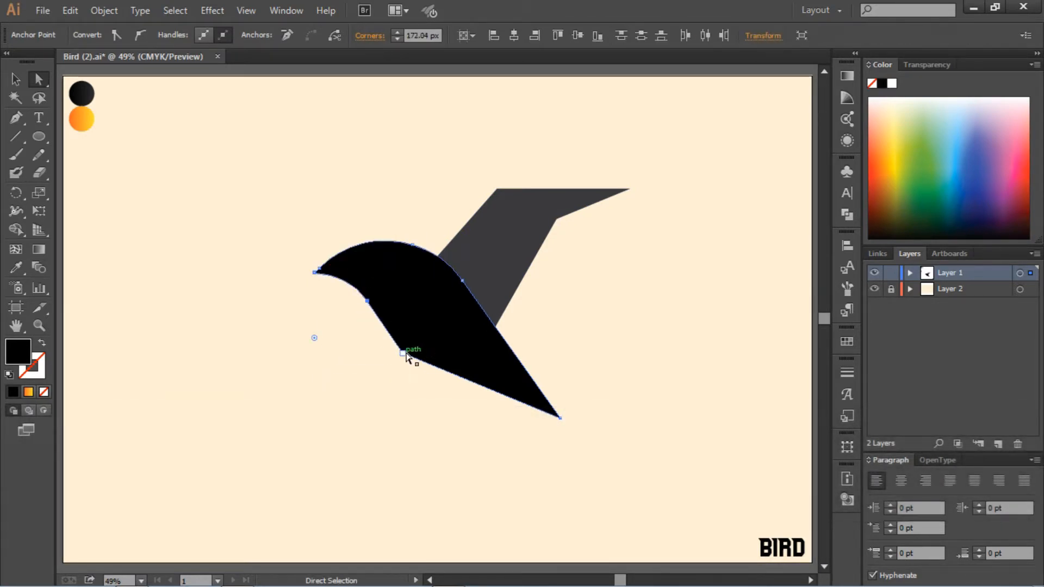
left_click(403, 353)
left_click_drag(477, 283, 625, 102)
left_click(660, 252)
- Move the wing slightly left and down so it overlaps the rounded body further
key("ctrl+z")
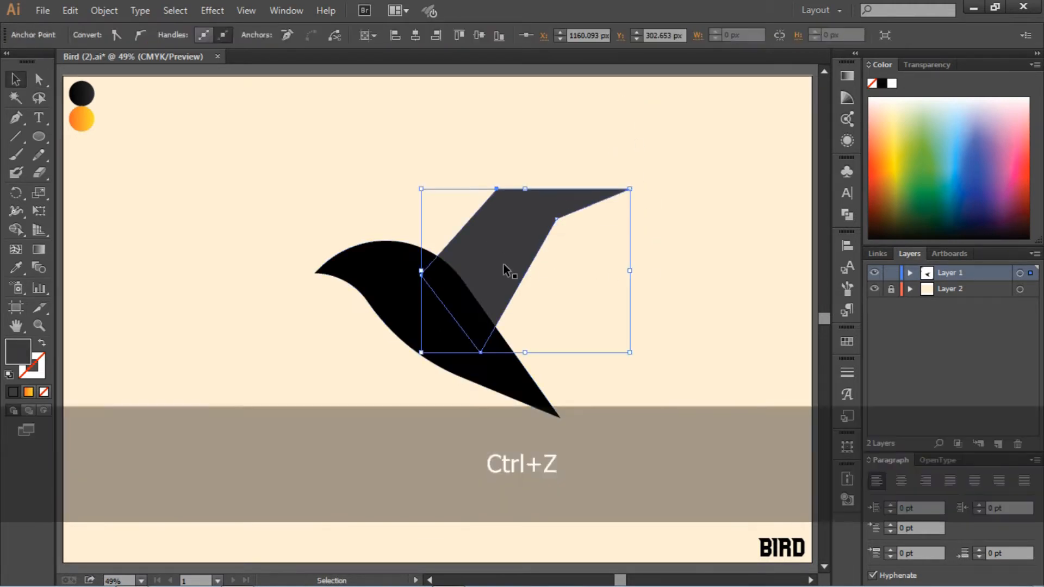
mouse_move(504, 263)
left_mouse_down()
mouse_move(490, 259)
mouse_move(488, 269)
left_mouse_up()
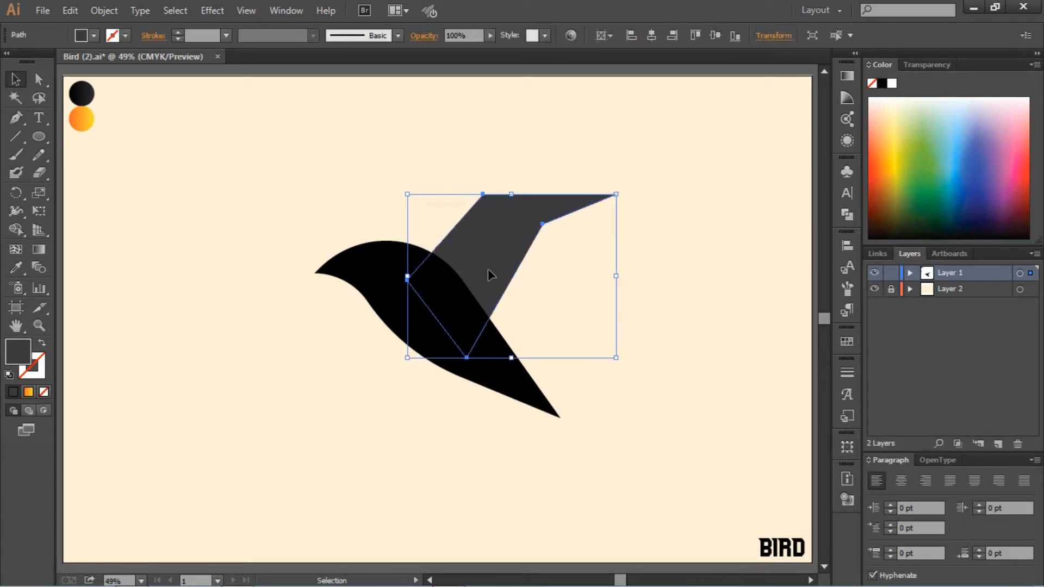
left_click(588, 273)
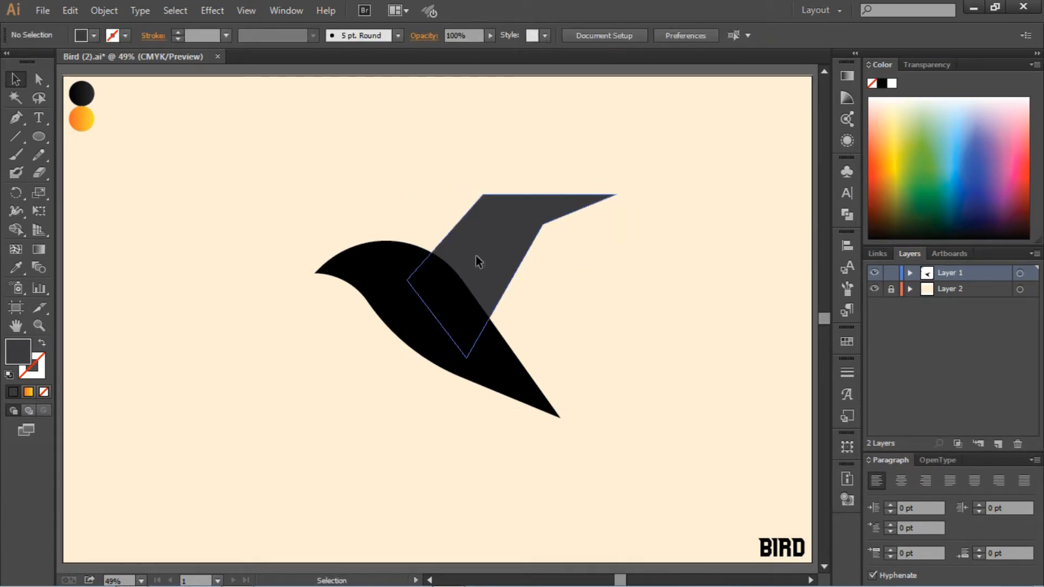
- Unite the grey wing and the black body into a single shape with Pathfinder
left_click(510, 252)
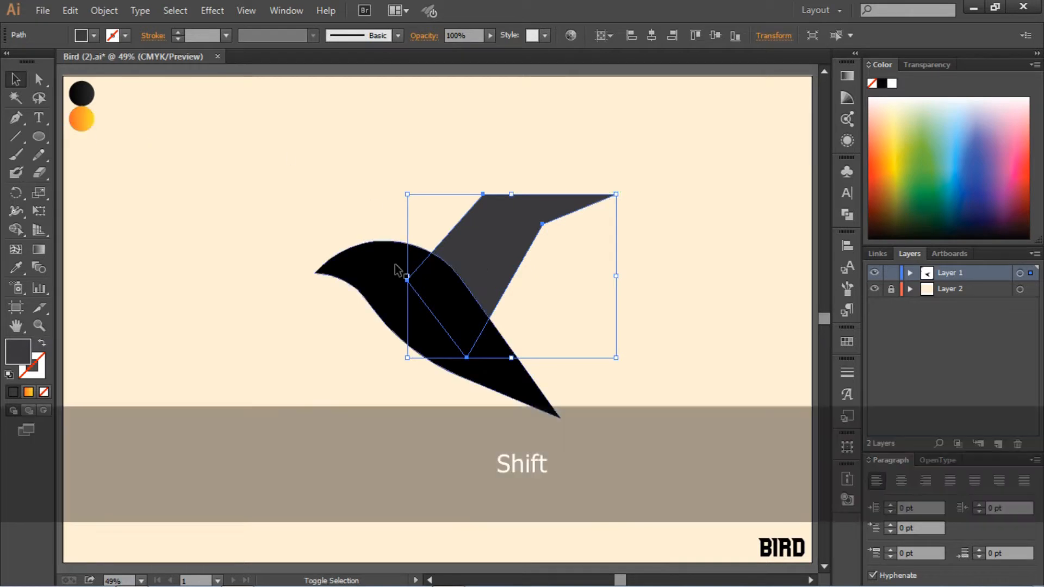
left_click(401, 269, "shift")
left_click(848, 214)
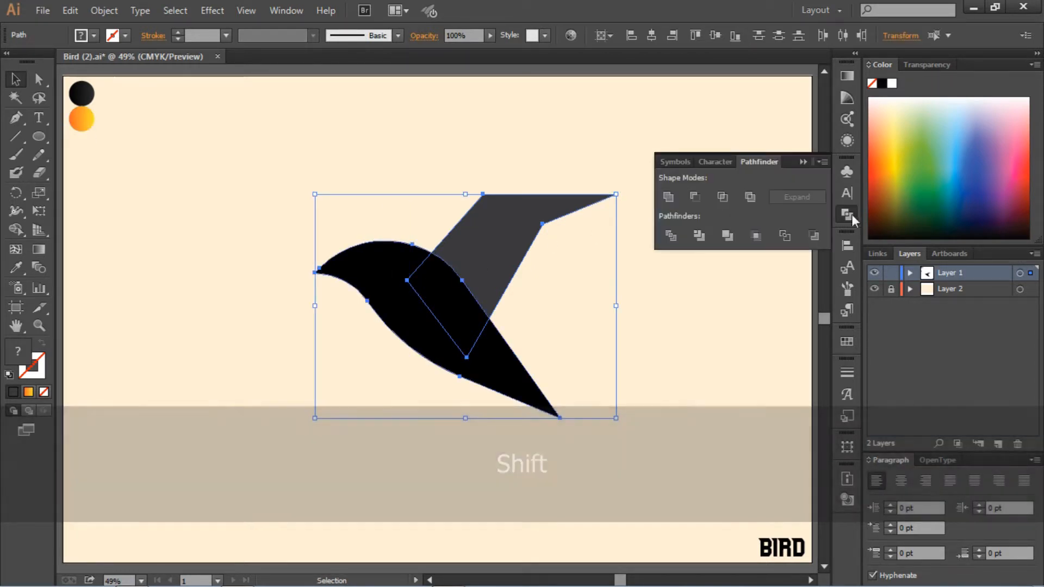
left_click(670, 196)
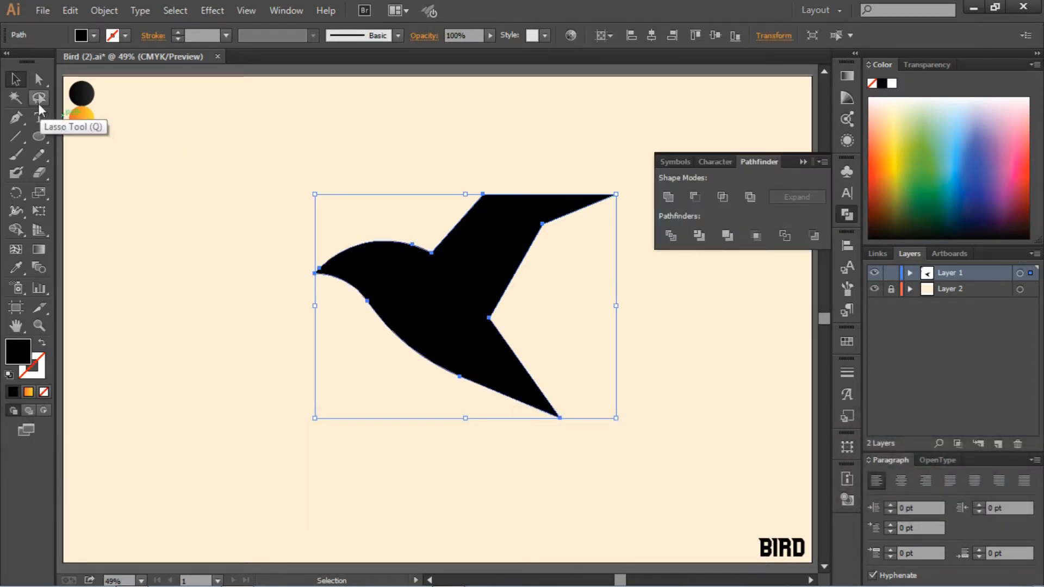
- Round the corner where the back meets the wing, and round the two rear inner corners together to about 294 px
left_click(39, 80)
left_click_drag(429, 237, 422, 213)
left_click(490, 318)
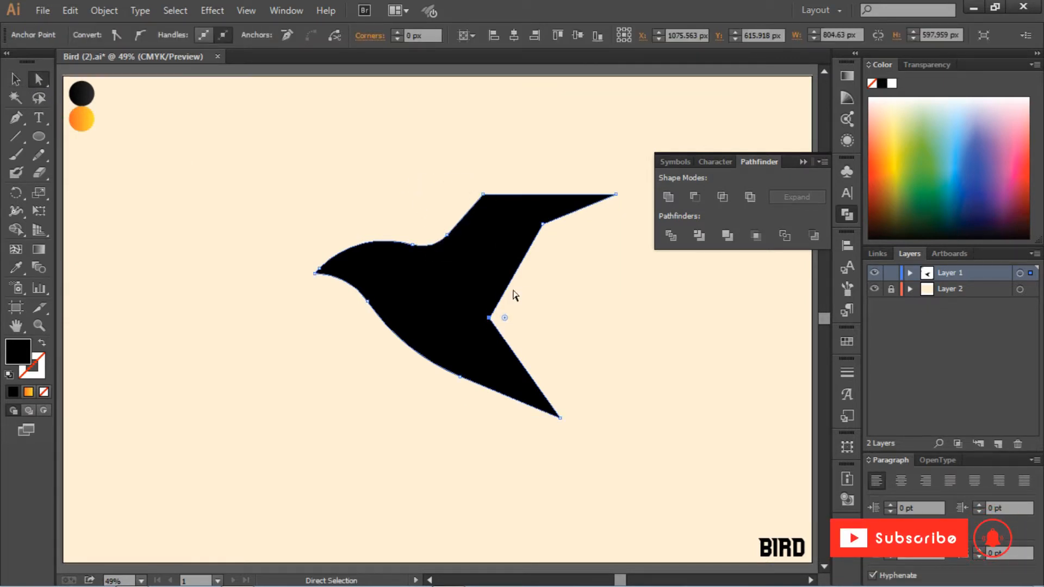
left_click(543, 224, "shift")
left_click_drag(554, 235, 586, 299)
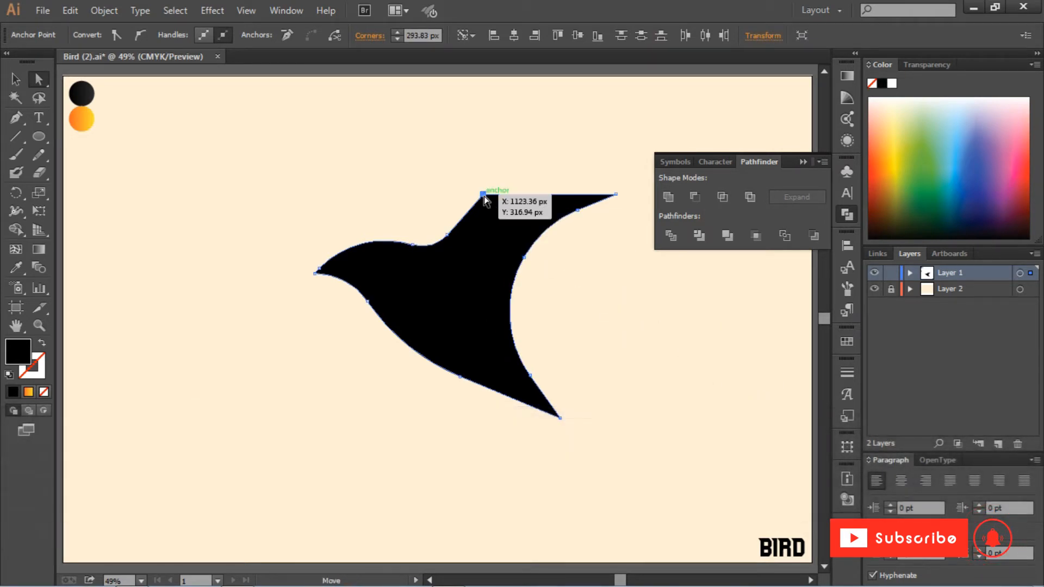
- Round the wing's upper front corner to a radius of about 320 px
left_click(484, 197)
left_click_drag(489, 211, 575, 318)
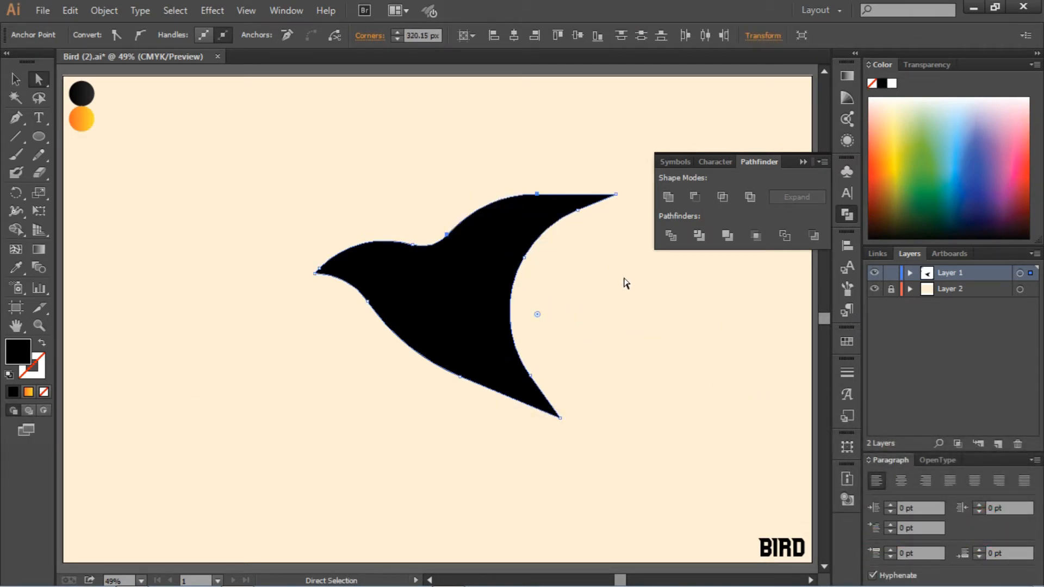
left_click(580, 283)
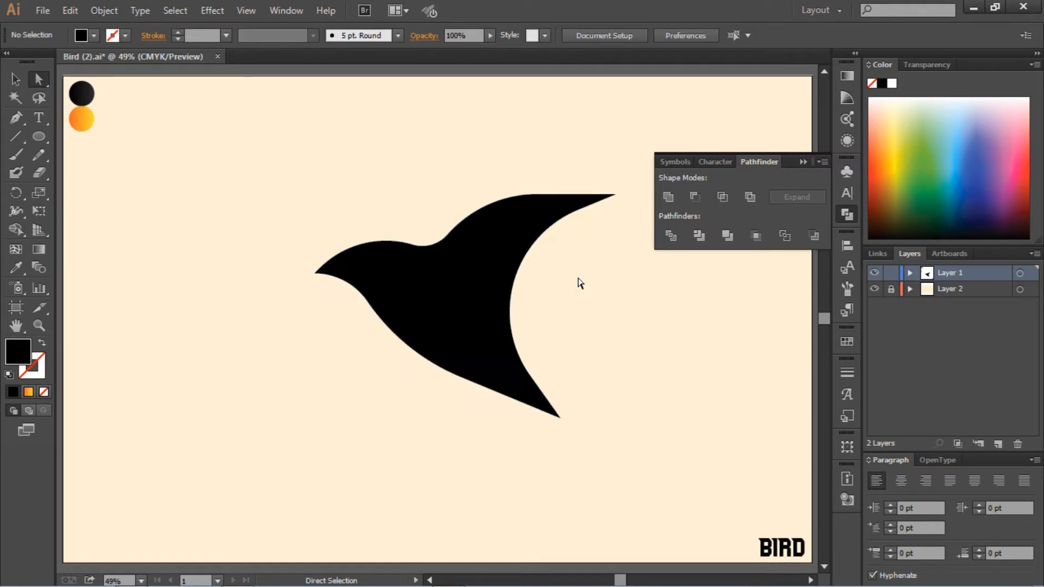
left_click(802, 162)
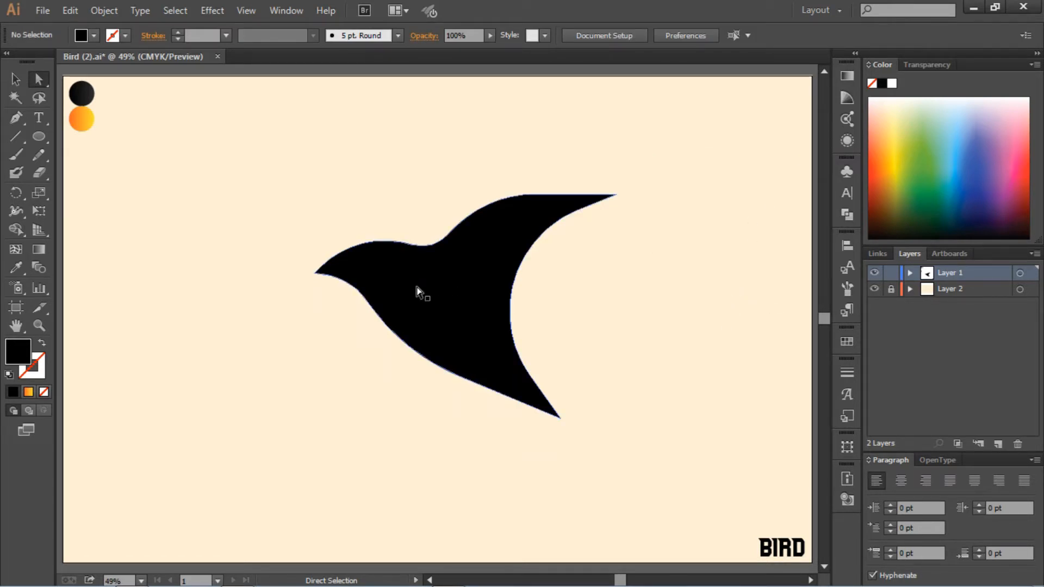
- Draw a smooth Pen tool curve from the beak tip through the middle of the body to the tail tip
key("Delete")
left_click(11, 123)
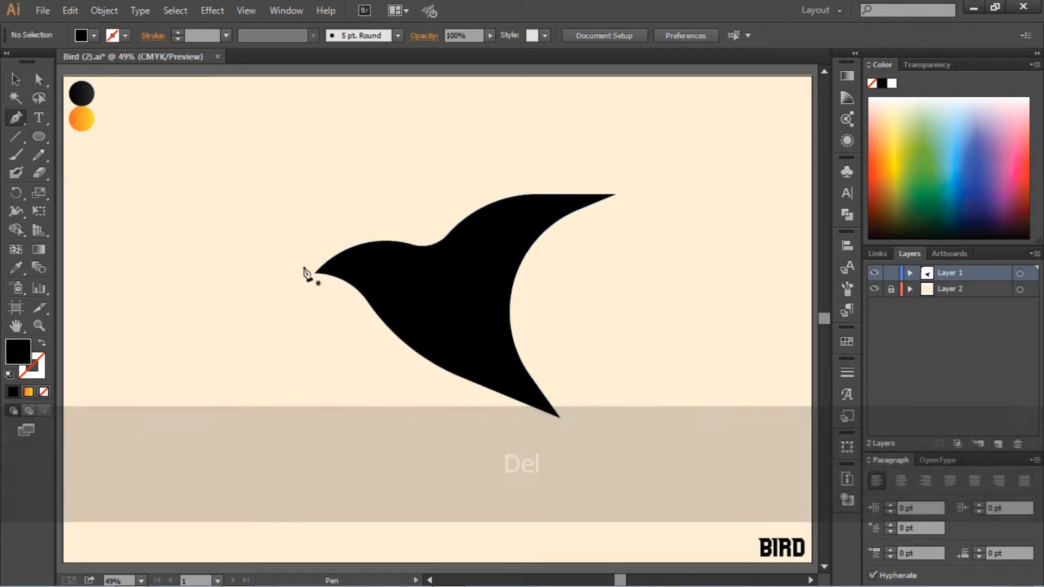
left_click(315, 273)
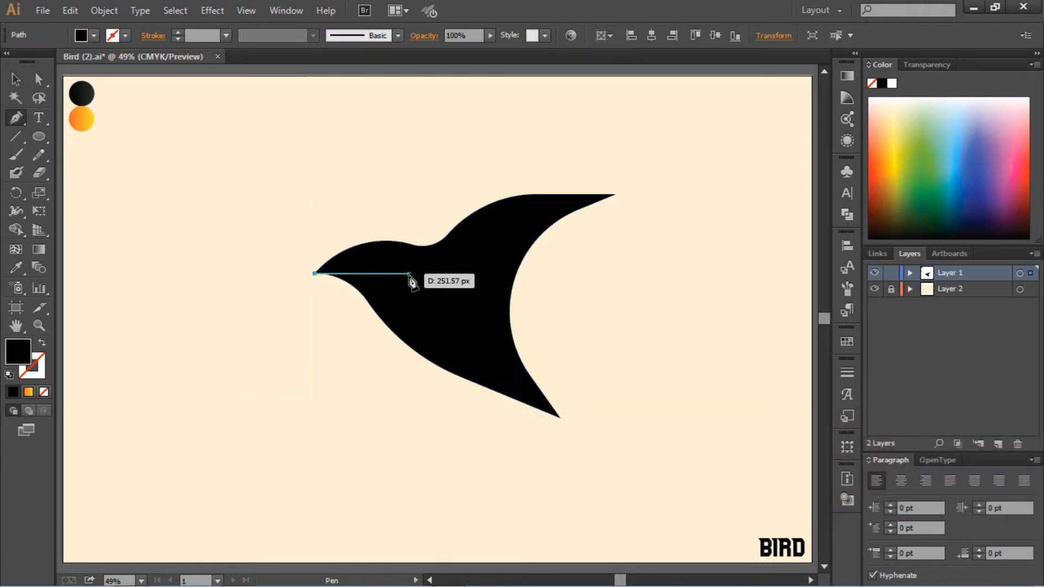
left_click_drag(443, 299, 509, 311)
key("ctrl+z")
left_click_drag(561, 418, 601, 429)
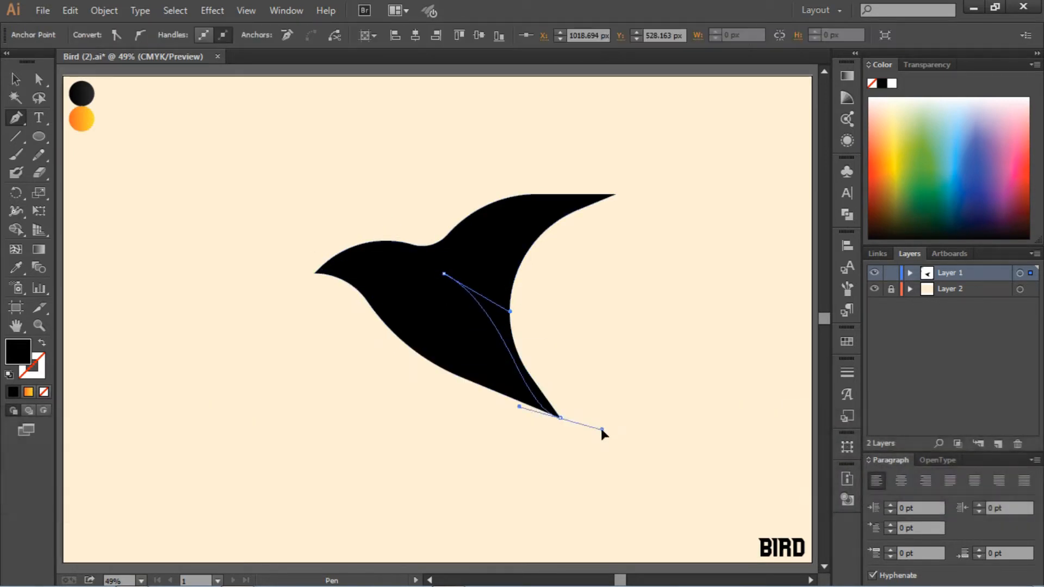
left_click_drag(655, 488, 672, 500)
- Close the curved path around the area below the body with straight segments from the tail tip back to the beak
left_click(561, 417)
left_click(528, 460)
left_click(214, 390)
left_click(273, 320)
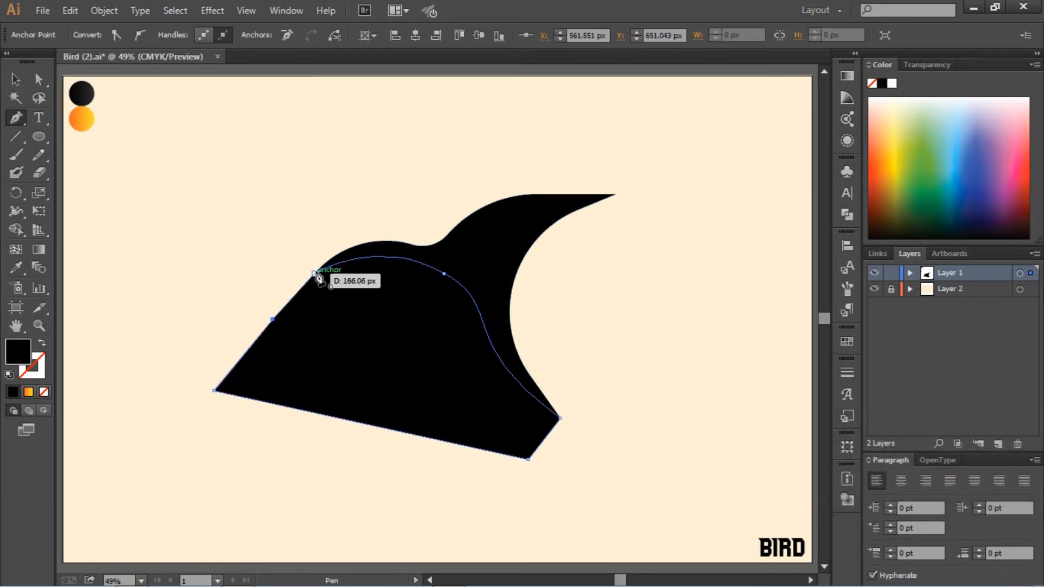
left_click(314, 273)
left_click(15, 79)
left_click(345, 194)
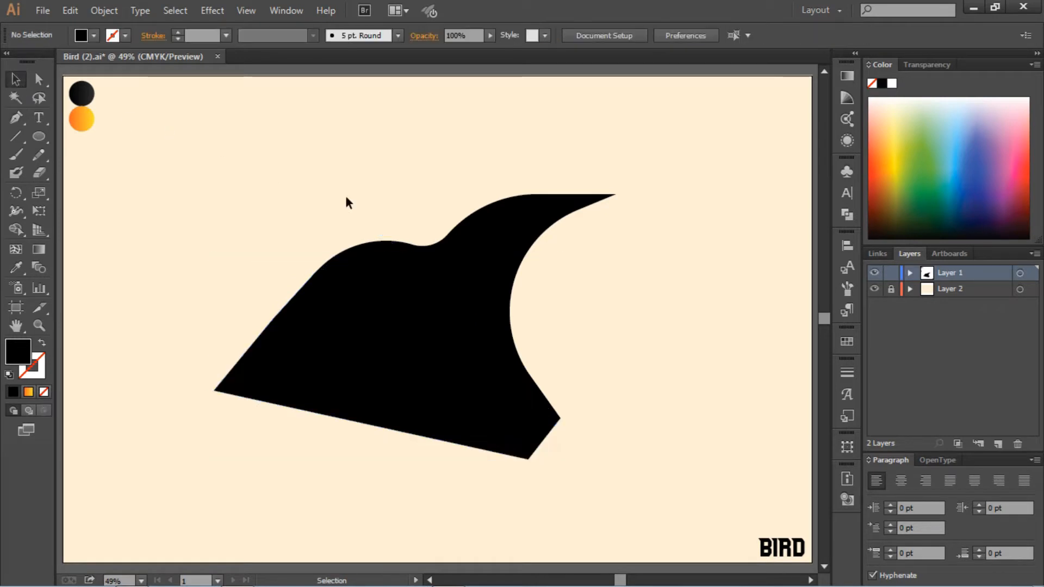
- Duplicate the bird and the closed shape to the right, and intersect the two copies with Pathfinder
left_click(476, 257, "shift")
left_click(323, 335, "shift")
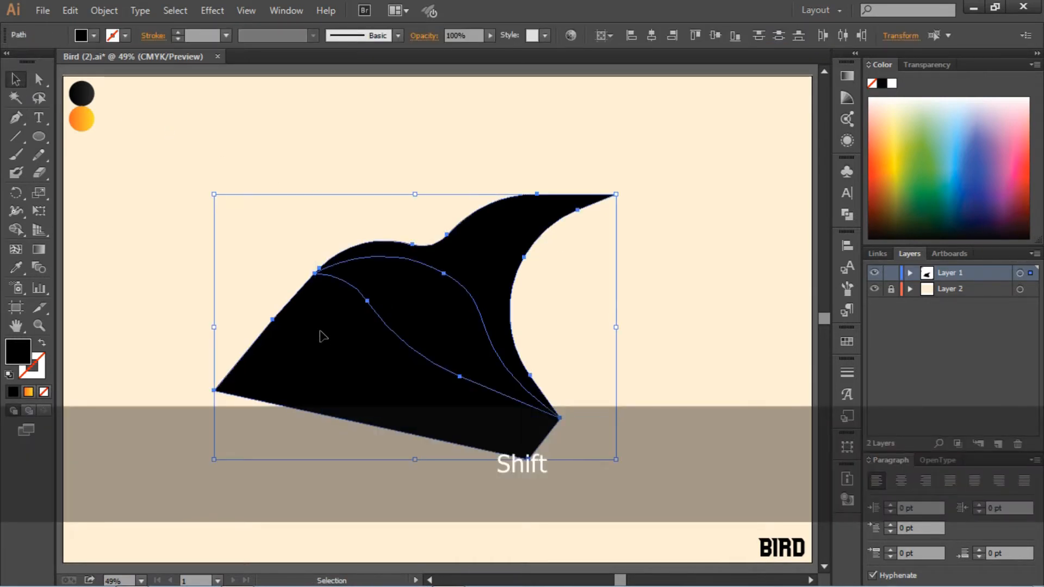
key("ctrl")
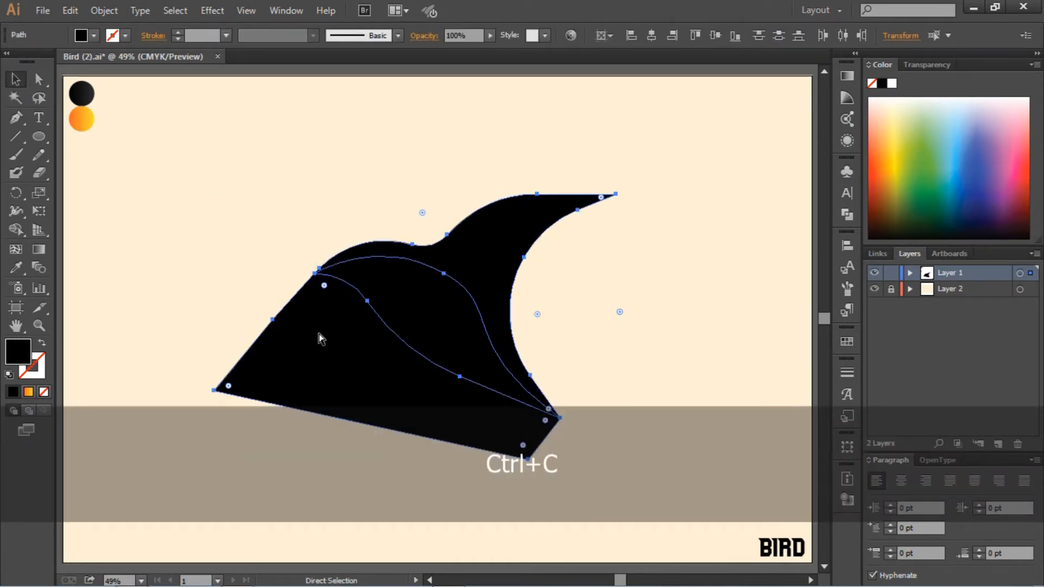
key("ctrl+v")
left_click_drag(360, 336, 612, 280)
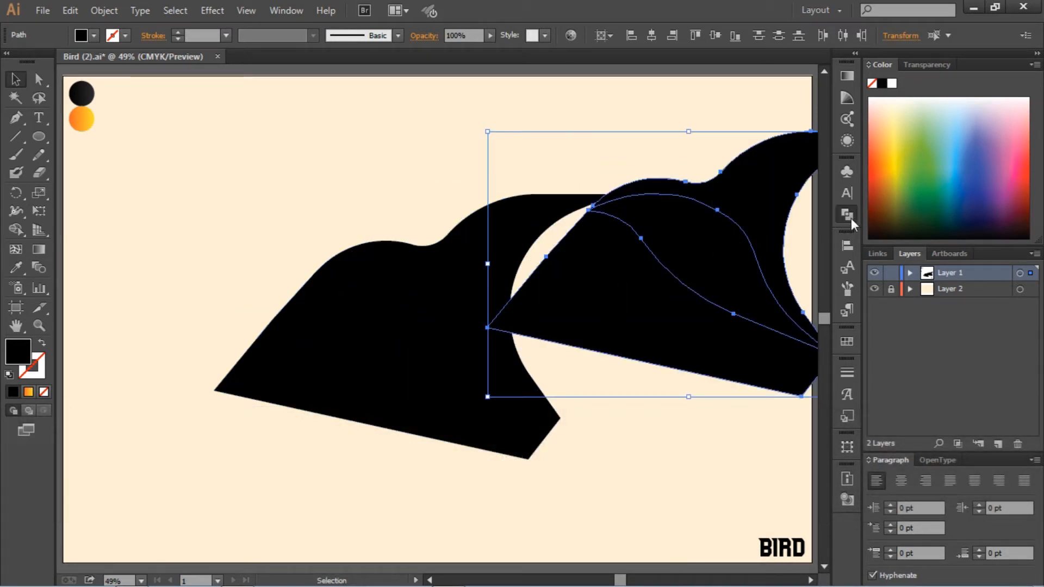
left_click(849, 217)
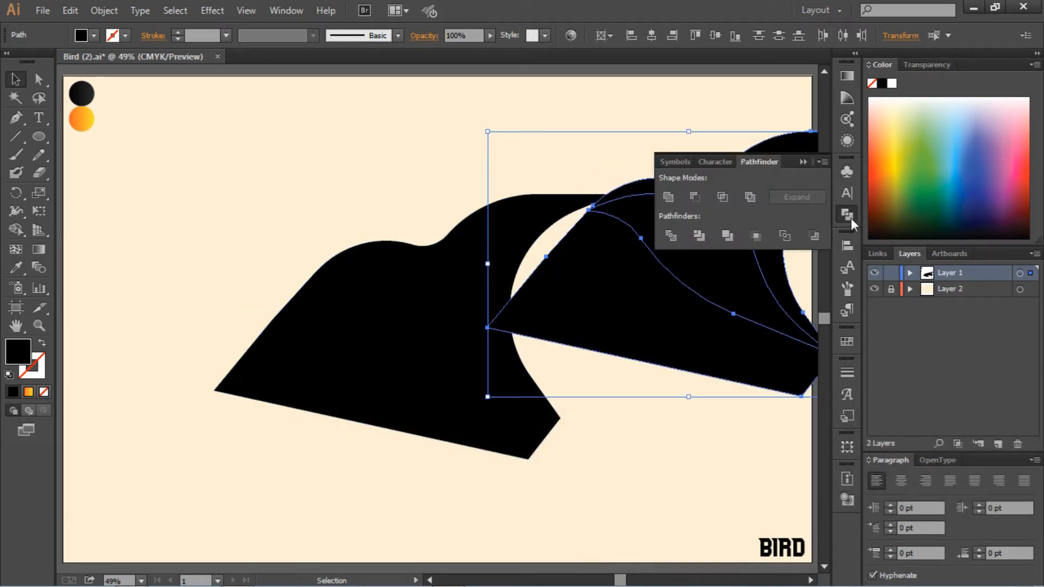
left_click(725, 201)
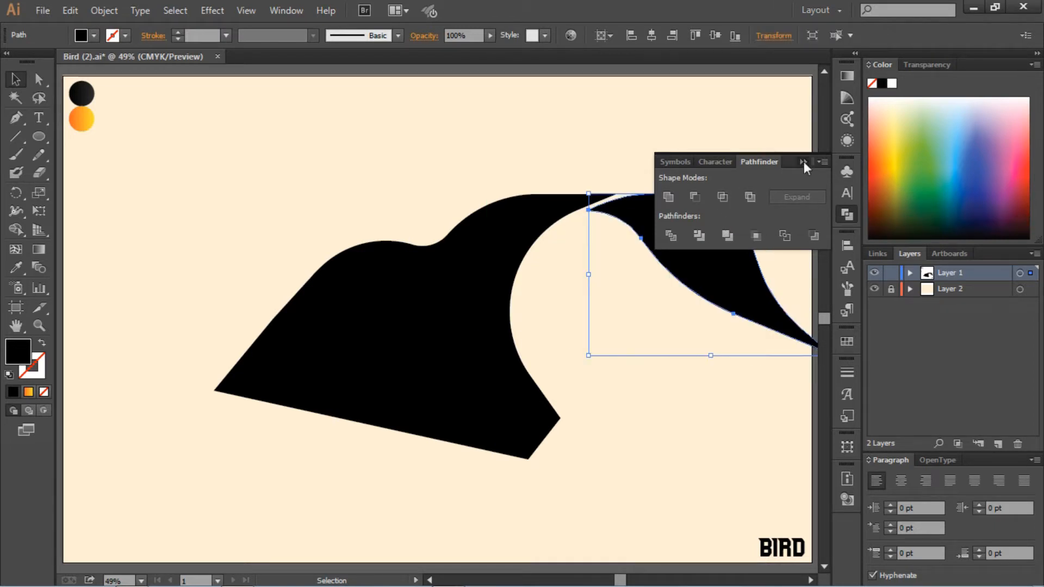
left_click(803, 162)
- Delete the original closed shape and move the intersected belly piece onto the bird, aligned with the beak and tail tips
left_click(668, 294)
left_click(429, 329)
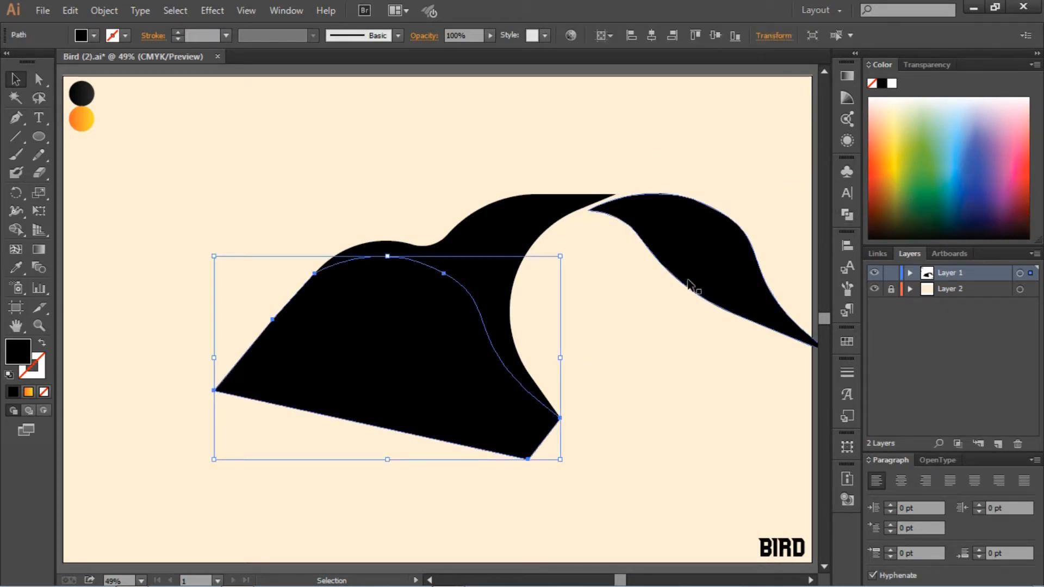
key("Delete")
left_click_drag(653, 275, 437, 321)
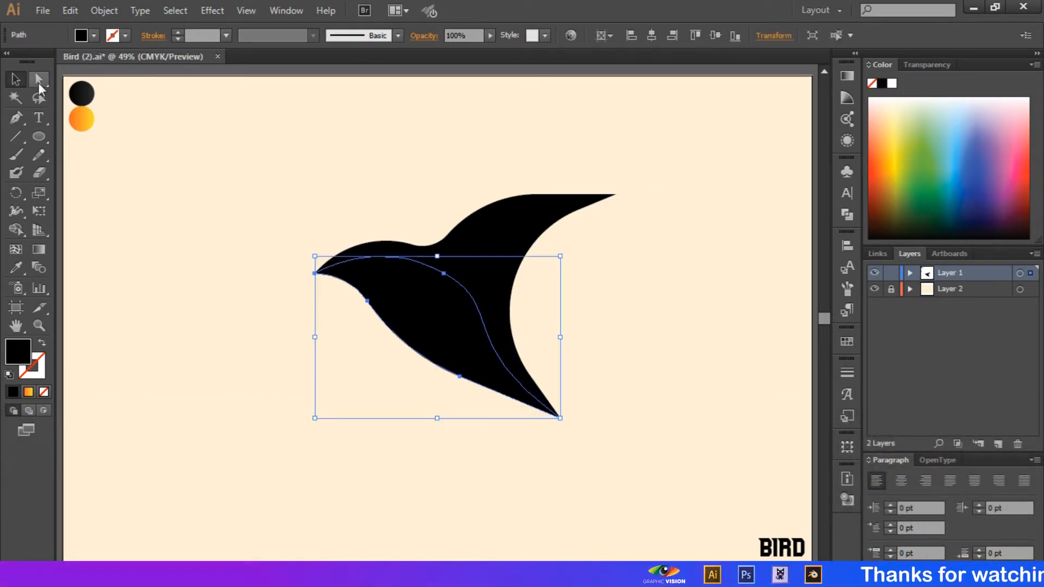
- Refine the belly's upper curve by moving its middle anchor slightly left and up and shortening its front handle
left_click(39, 83)
left_click(446, 274)
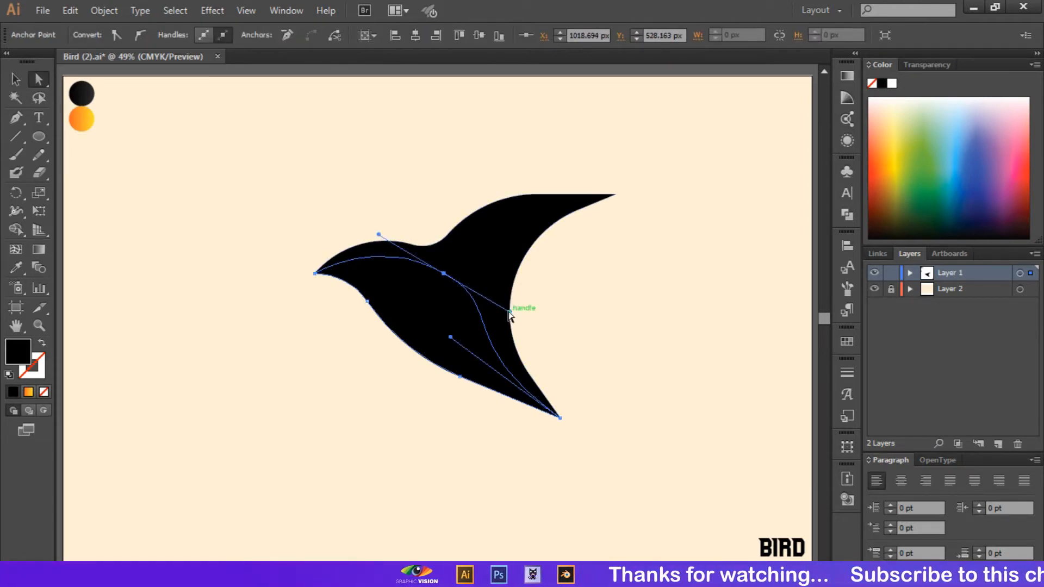
mouse_move(510, 312)
left_mouse_down()
mouse_move(490, 313)
mouse_move(501, 305)
mouse_move(524, 315)
mouse_move(495, 305)
mouse_move(510, 312)
left_mouse_up()
left_click_drag(443, 274, 433, 276)
left_click_drag(368, 239, 388, 249)
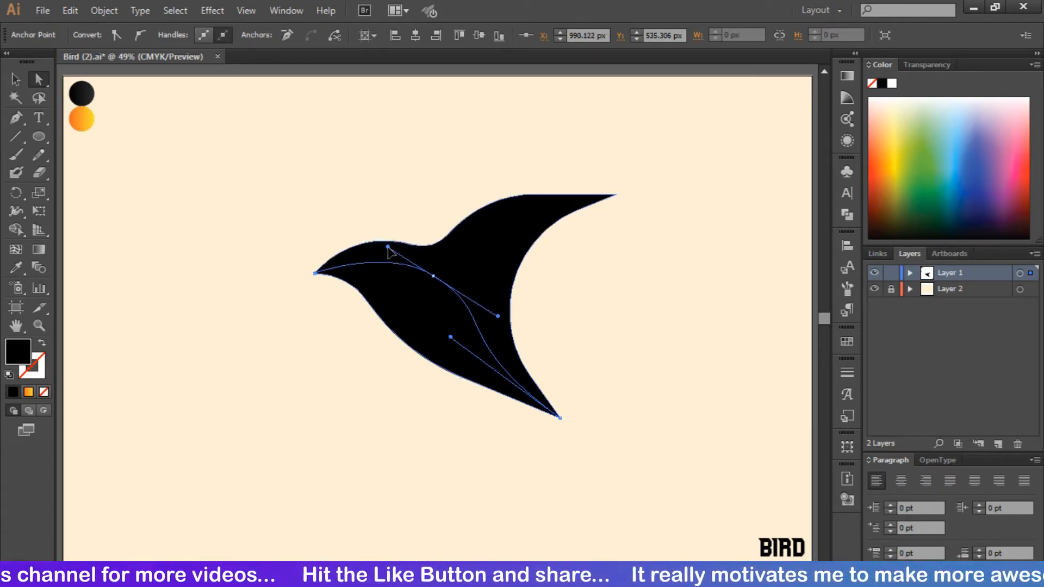
left_click_drag(433, 276, 431, 266)
left_click(216, 245)
- Fill the belly piece with the orange-yellow gradient sampled from the orange swatch circle
left_click(409, 293)
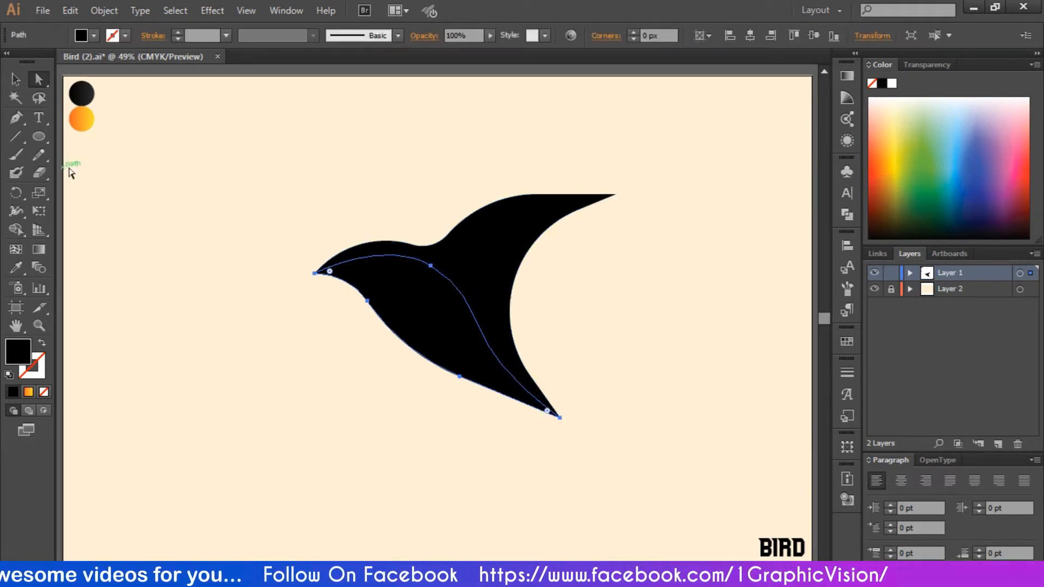
left_click(10, 269)
left_click(81, 119)
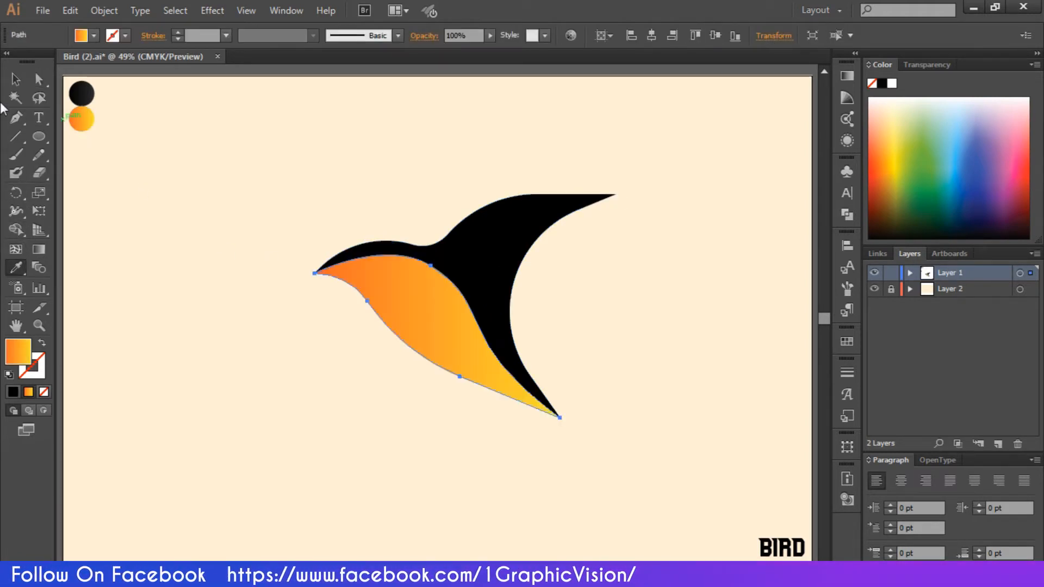
left_click(14, 80)
left_click(293, 292)
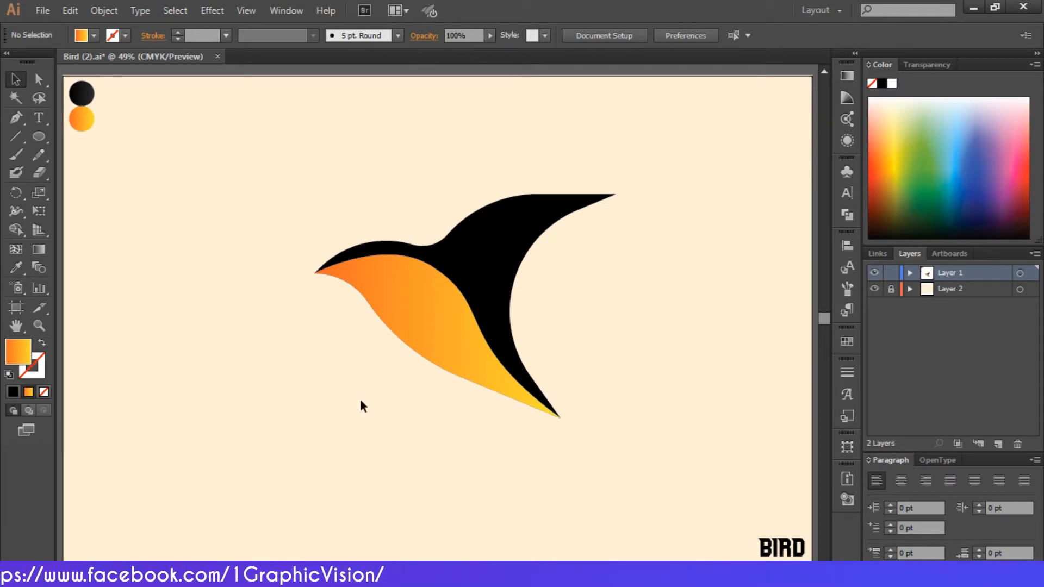
- Draw a second Pen tool curve from the beak tip through the orange belly to the tail tip
left_click(22, 114)
left_click(315, 274)
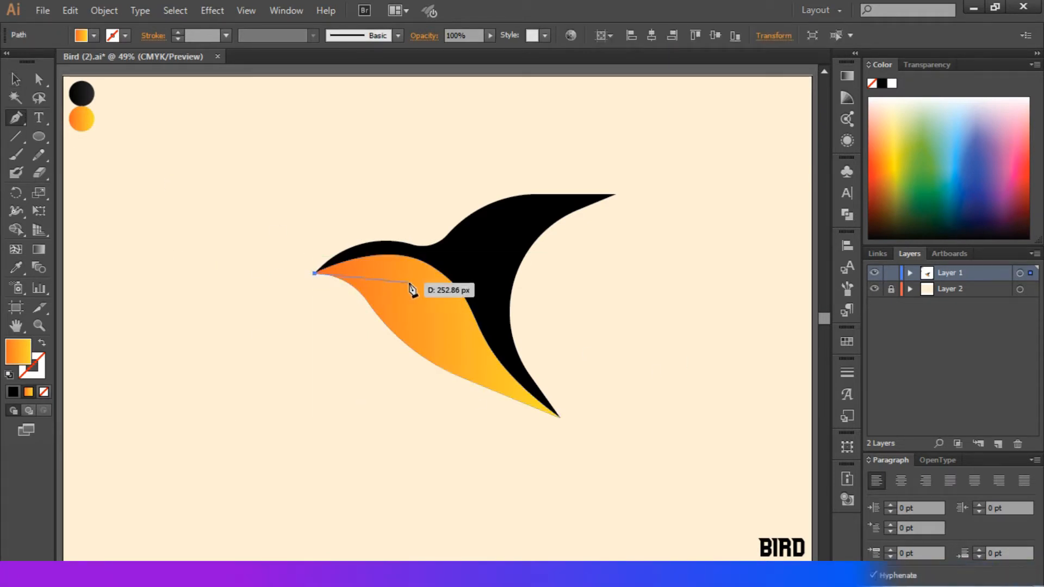
left_click_drag(416, 288, 455, 324)
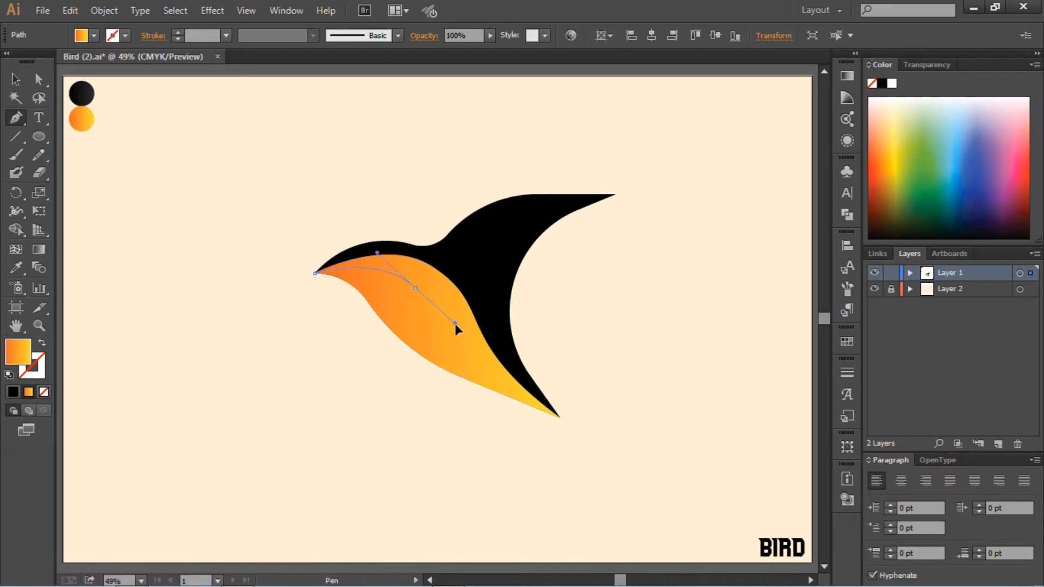
key("ctrl+z")
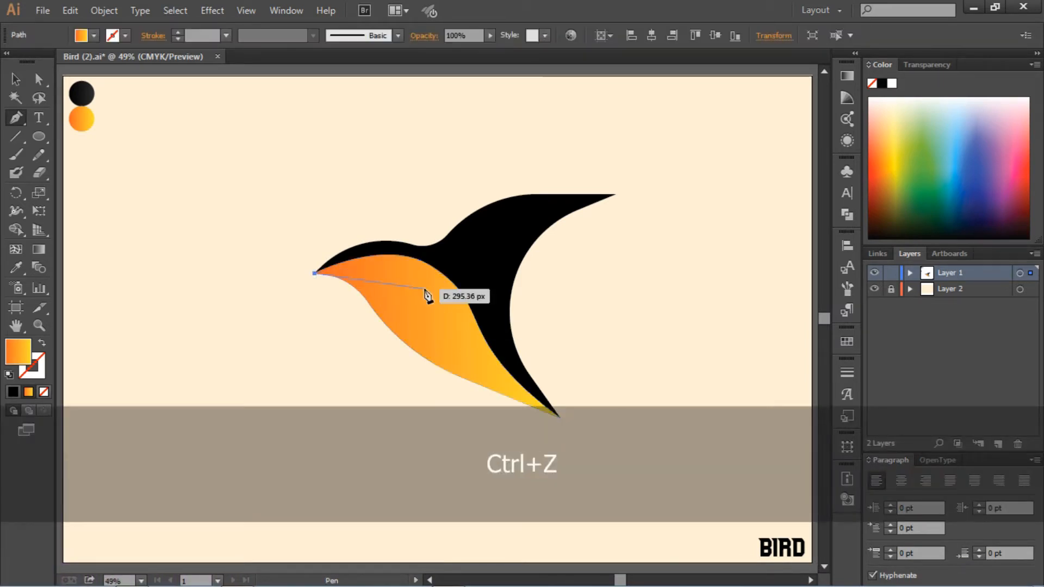
left_click_drag(463, 310, 461, 316)
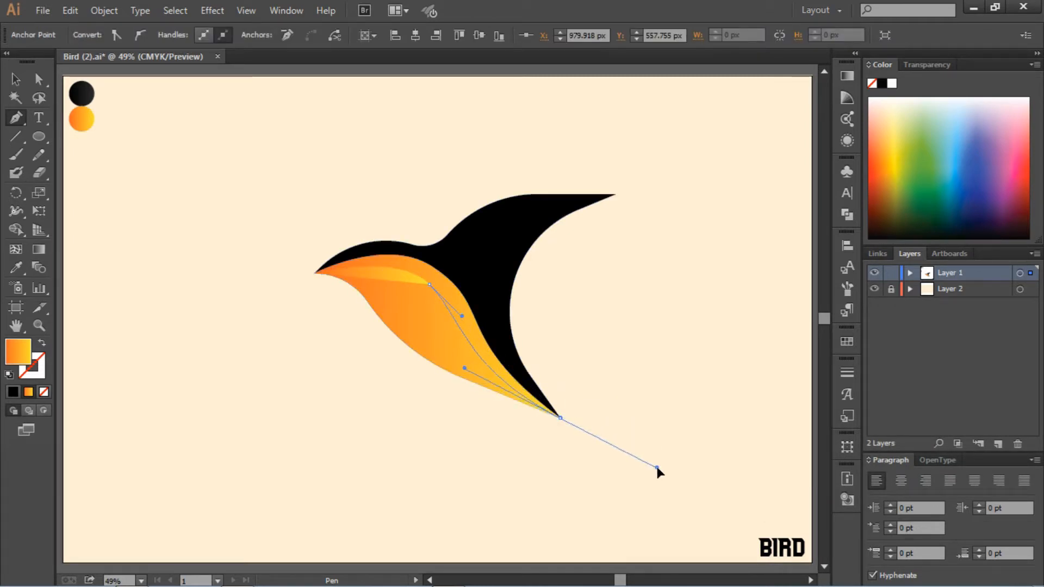
left_click_drag(660, 468, 660, 467)
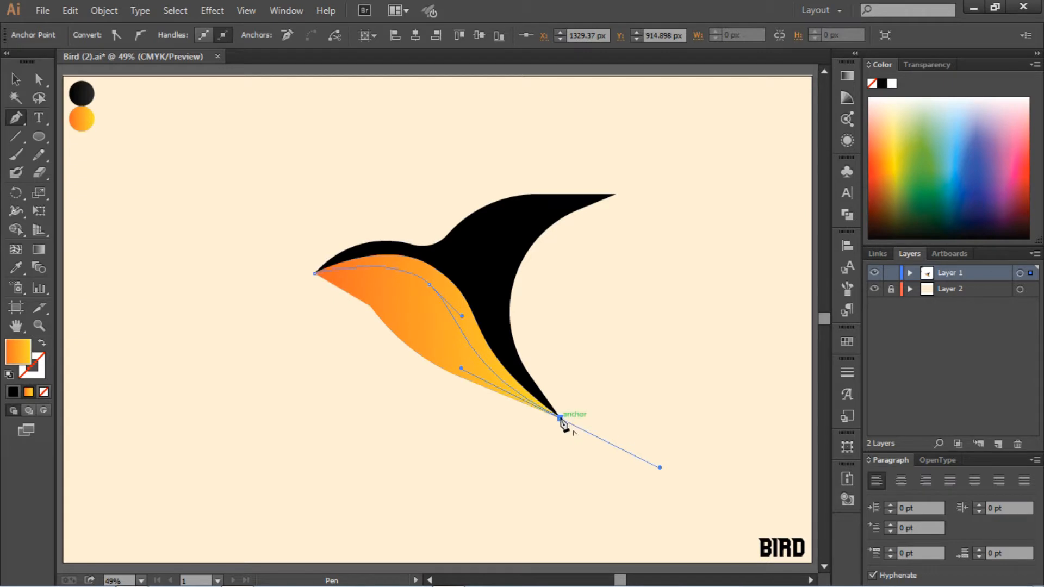
- Close the second curve around the area below the belly with straight segments back to the beak
left_click(539, 464)
left_click(375, 400)
left_click(298, 337)
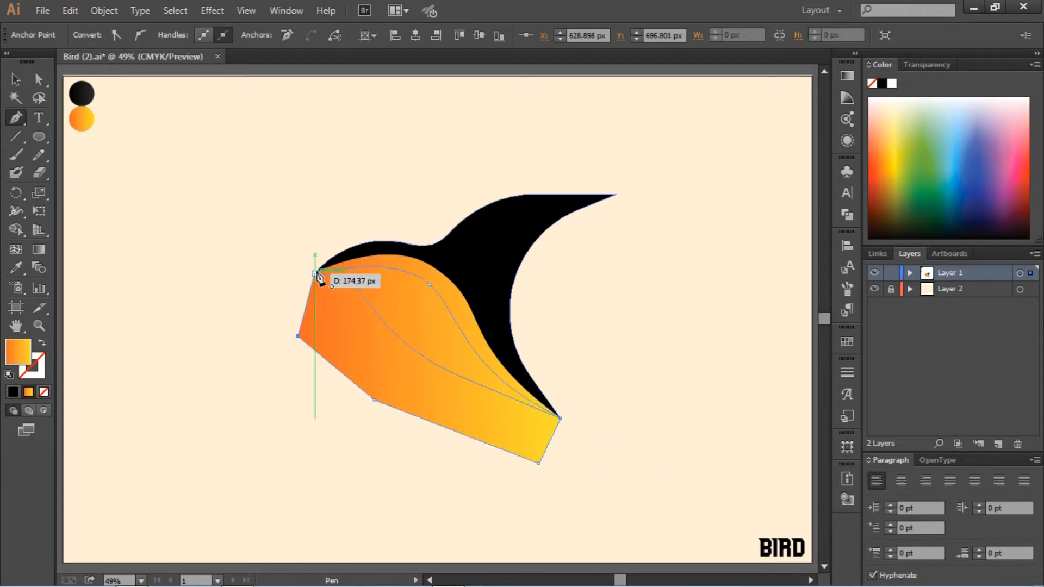
left_click(314, 274)
left_click(15, 80)
left_click(195, 140)
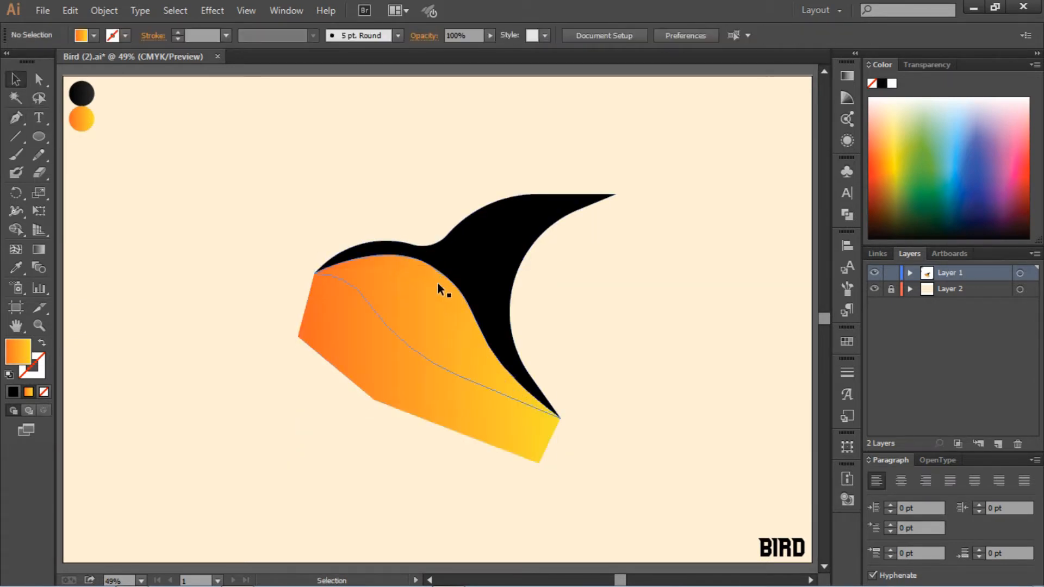
- Duplicate the orange belly and the second closed shape to the right, and intersect the copies with Pathfinder
left_click(437, 283)
left_click(345, 335, "shift")
key("ctrl+c")
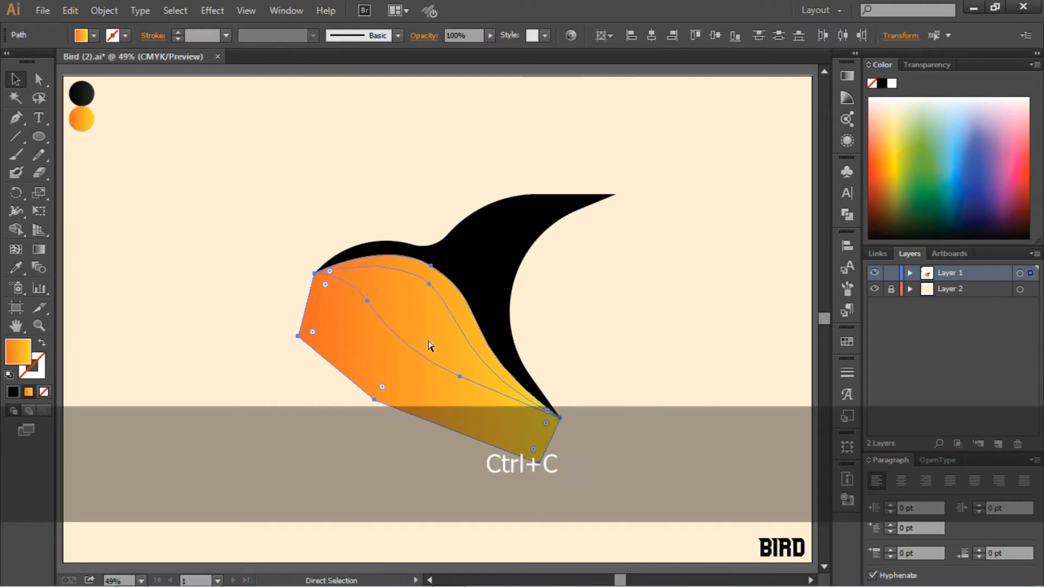
key("ctrl+v")
left_click_drag(718, 306, 754, 306)
left_click(847, 215)
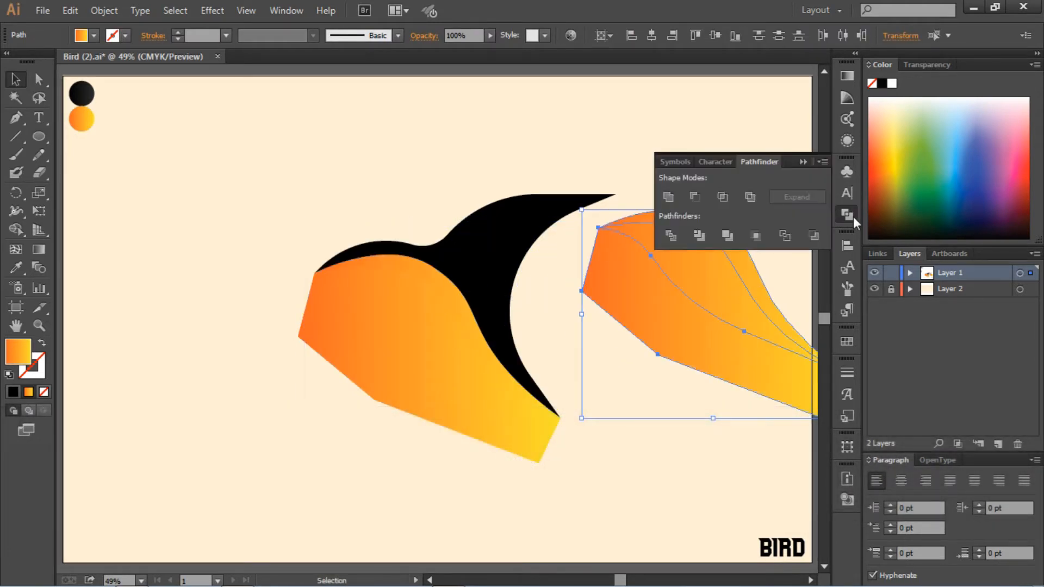
left_click(721, 196)
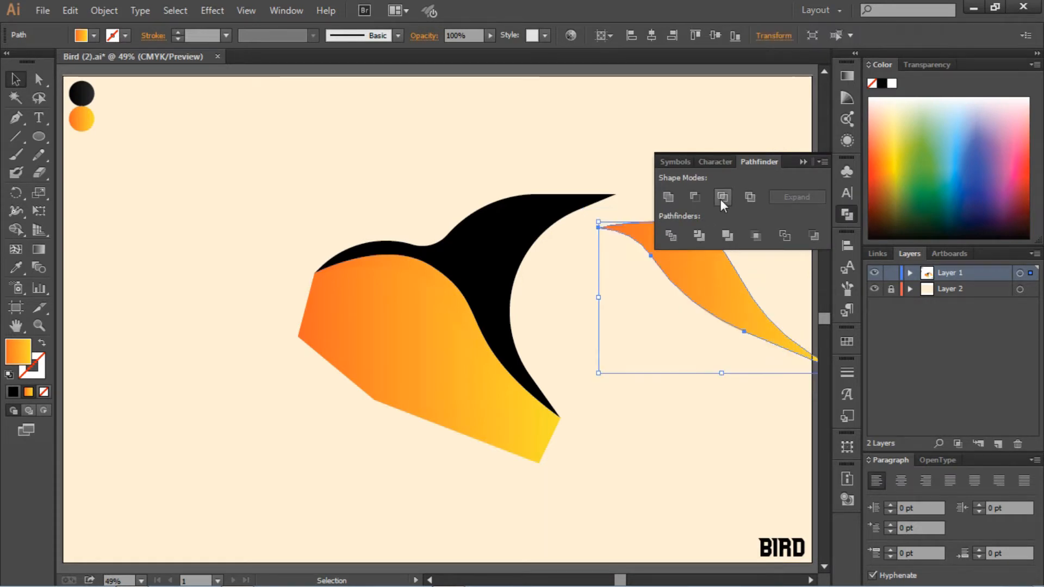
- Delete the second closed shape below the belly and move the intersected piece to the lower left of the bird
left_click(658, 337)
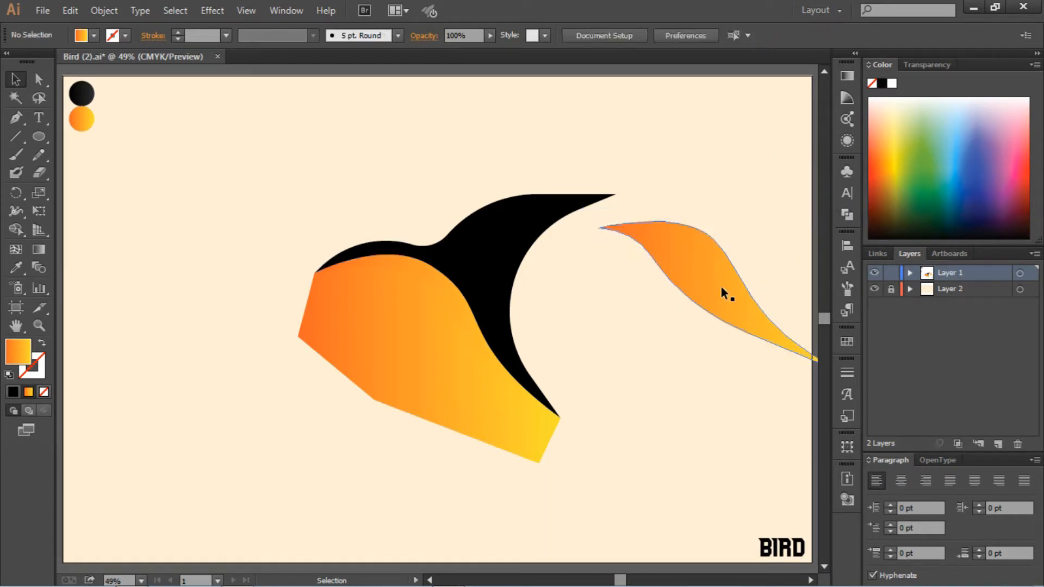
left_click(429, 363)
key("Delete")
left_click_drag(699, 288, 312, 356)
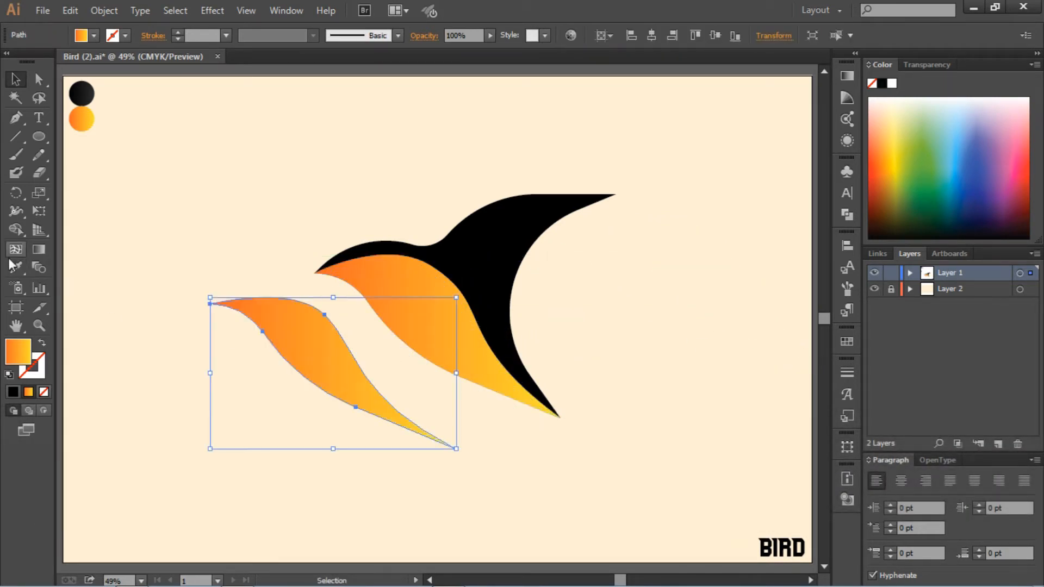
- Fill the intersected piece with the body's black and fit it onto the belly, aligned with the beak and tail tips
key("i")
left_click(474, 234)
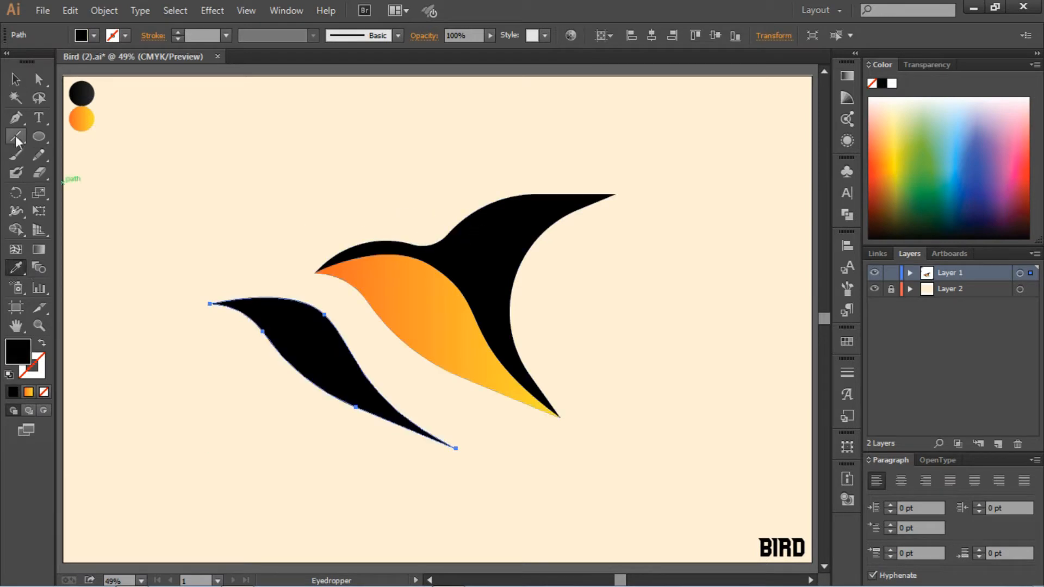
left_click(16, 83)
left_click(217, 143)
left_click_drag(294, 303, 399, 316)
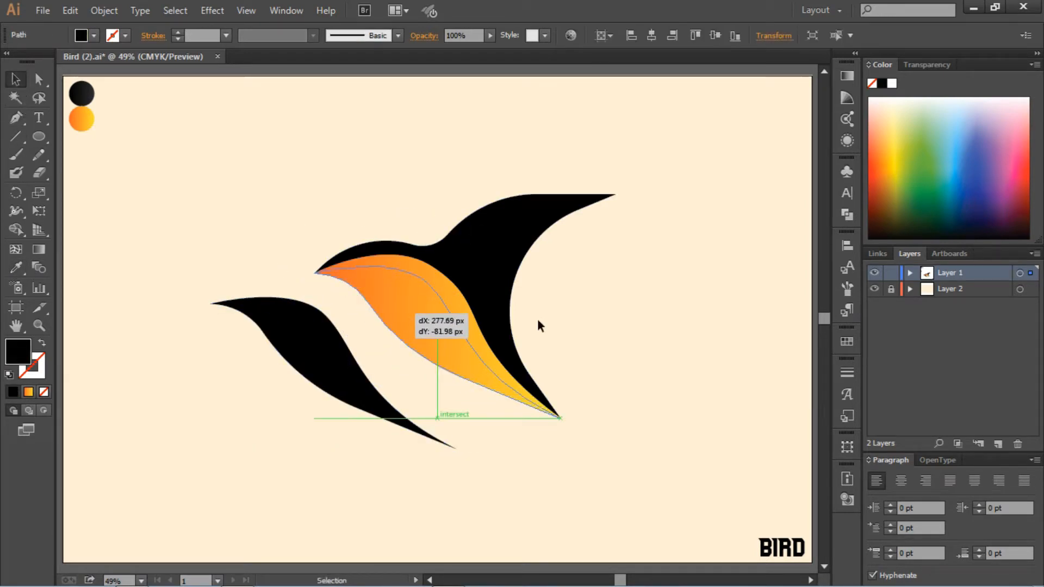
left_click(628, 322)
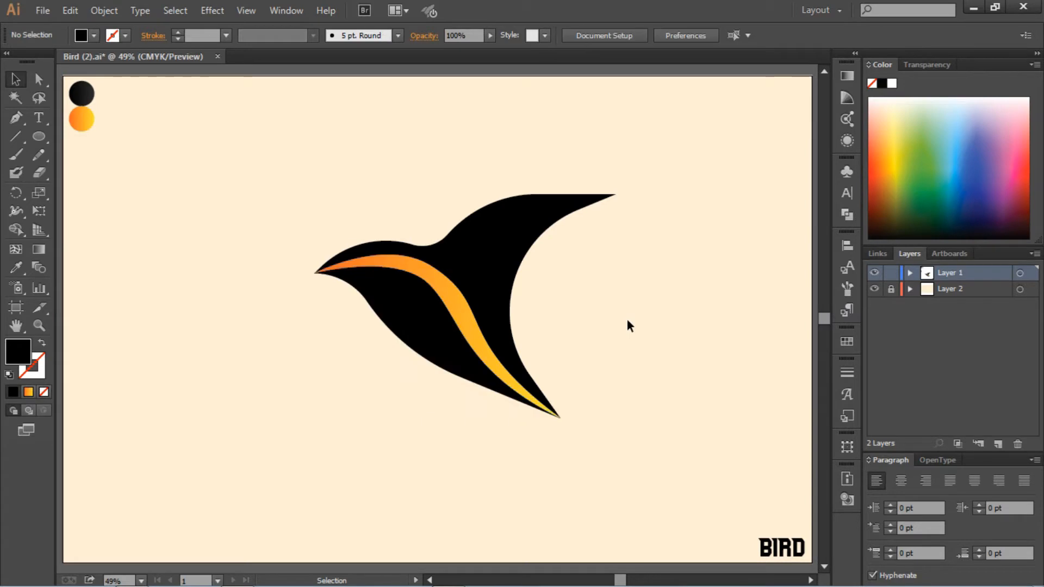
- Reshape the upper edge of the black belly piece by shifting its middle anchor point and adjusting the curve handle toward the beak
left_click(39, 80)
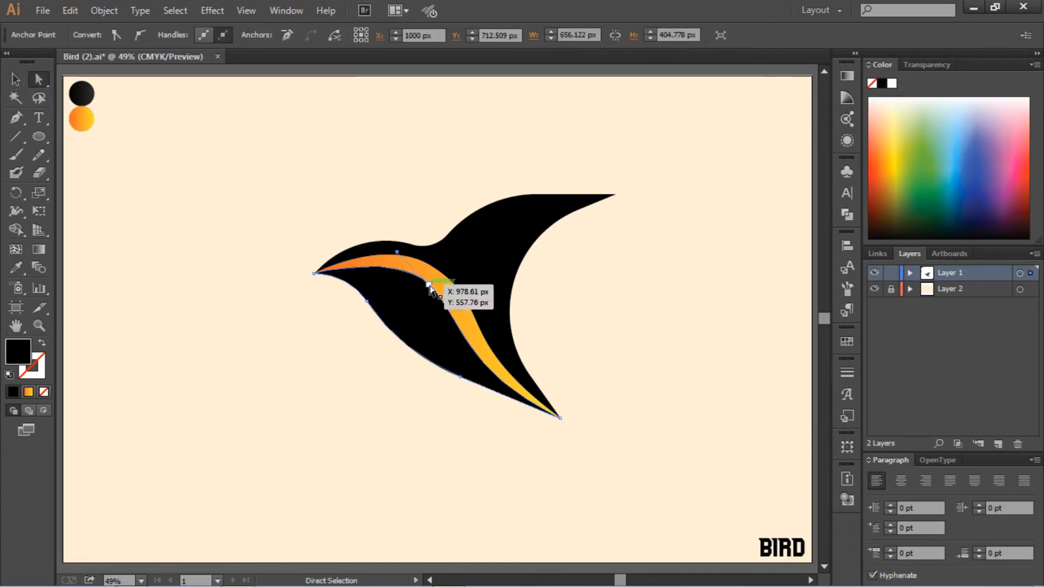
left_click(429, 284)
left_click_drag(462, 314, 427, 292)
left_click(428, 285)
left_click(394, 258)
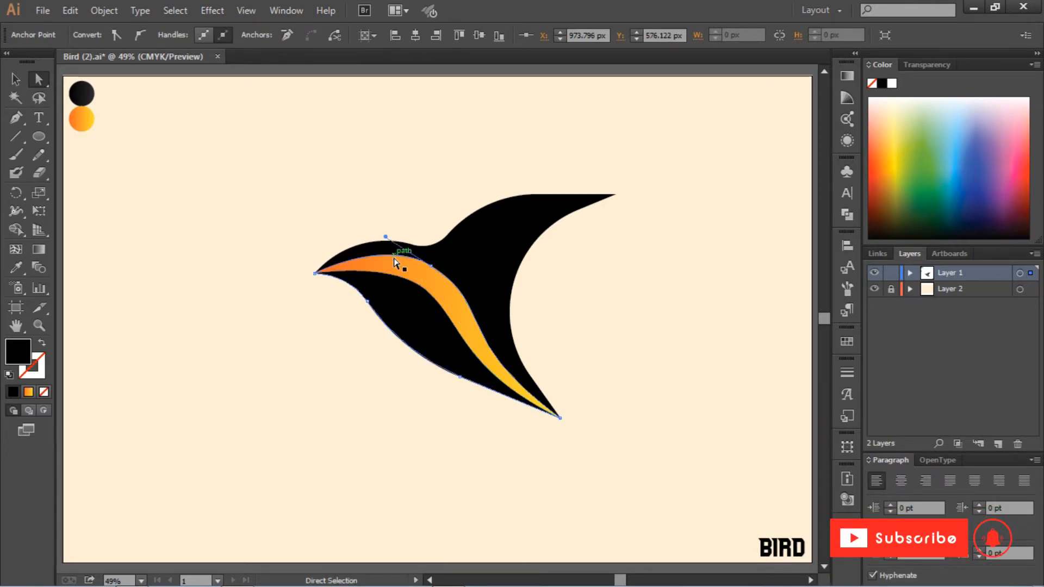
left_click(412, 294)
left_click(427, 292)
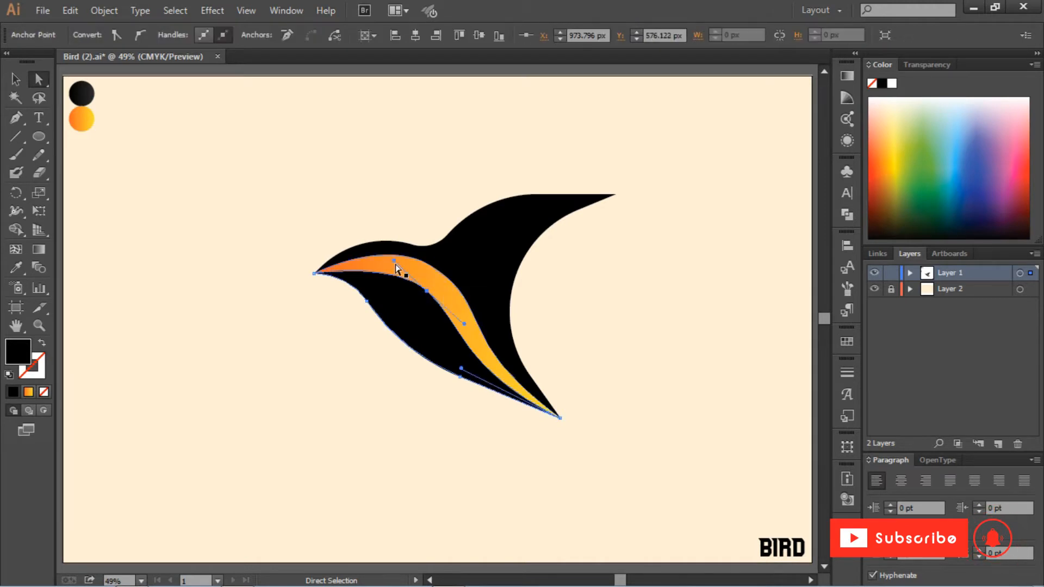
left_click_drag(394, 260, 382, 252)
left_click(651, 299)
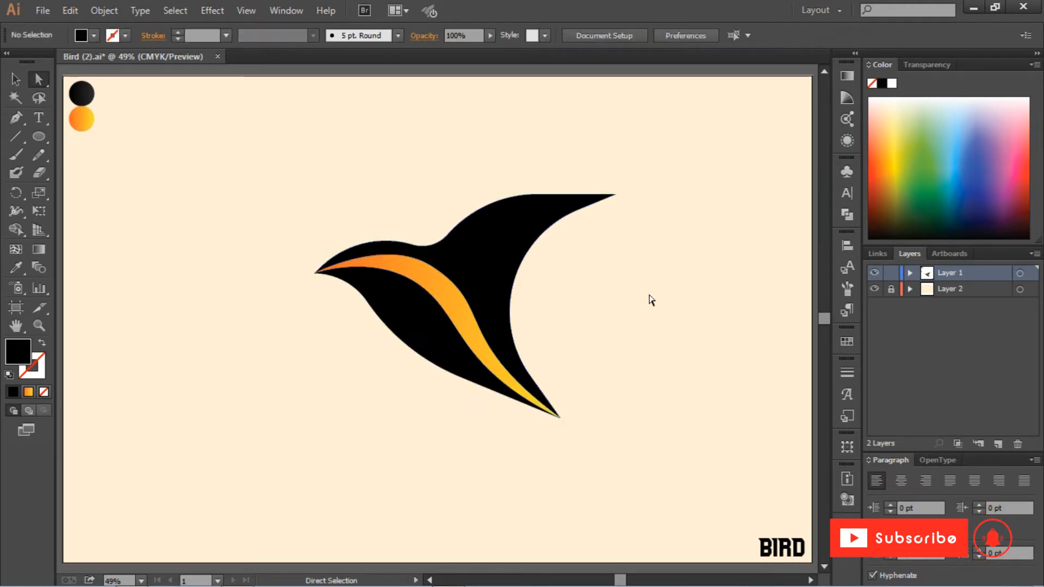
- Fill the black belly piece with the orange-yellow gradient sampled from the orange swatch circle
left_click(394, 311)
left_click(15, 267)
left_click(96, 117)
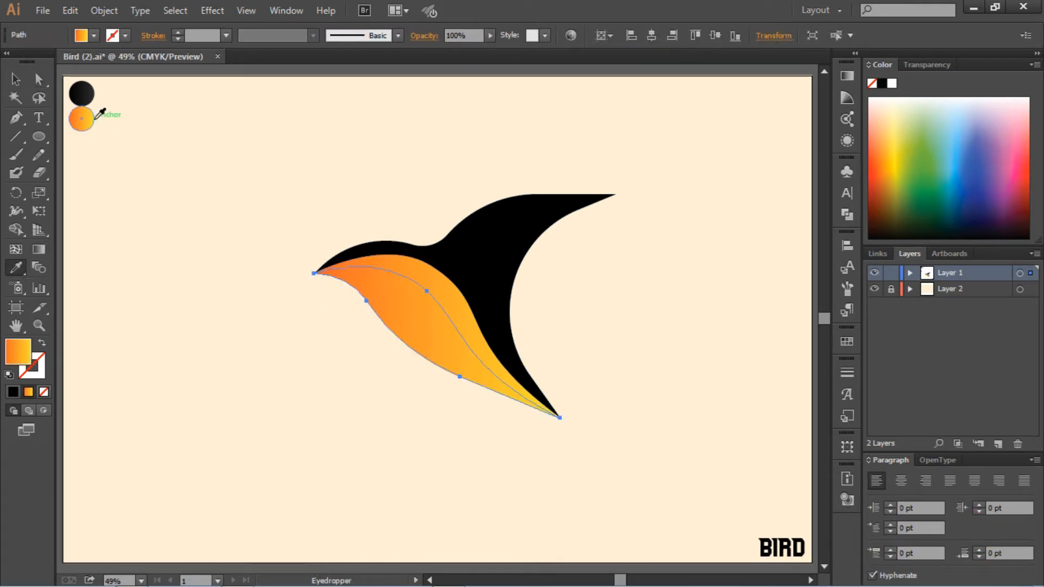
left_click(11, 77)
left_click(197, 135)
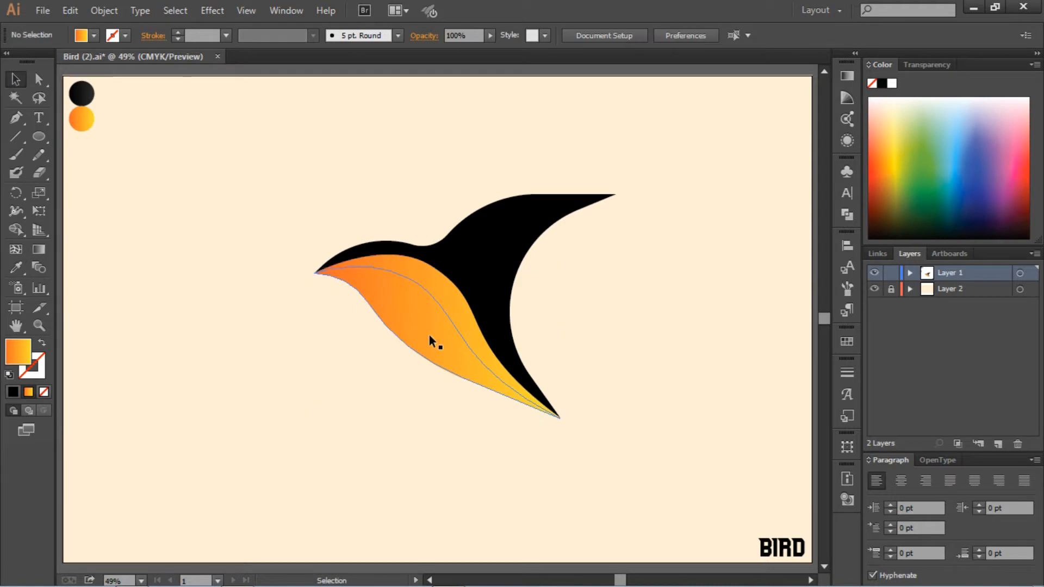
- Redraw the inner belly piece's gradient so it runs steeply downward from dark orange at its upper edge to yellow at its lower edge
left_click(427, 335)
left_click(38, 249)
left_click_drag(396, 288, 415, 376)
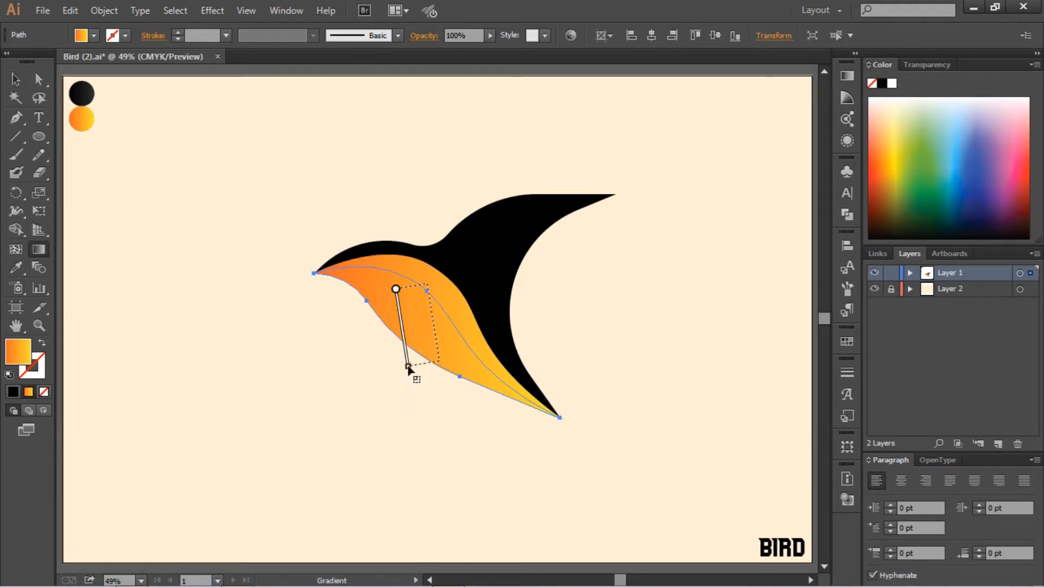
left_click_drag(429, 286, 443, 416)
left_click_drag(415, 294, 320, 409)
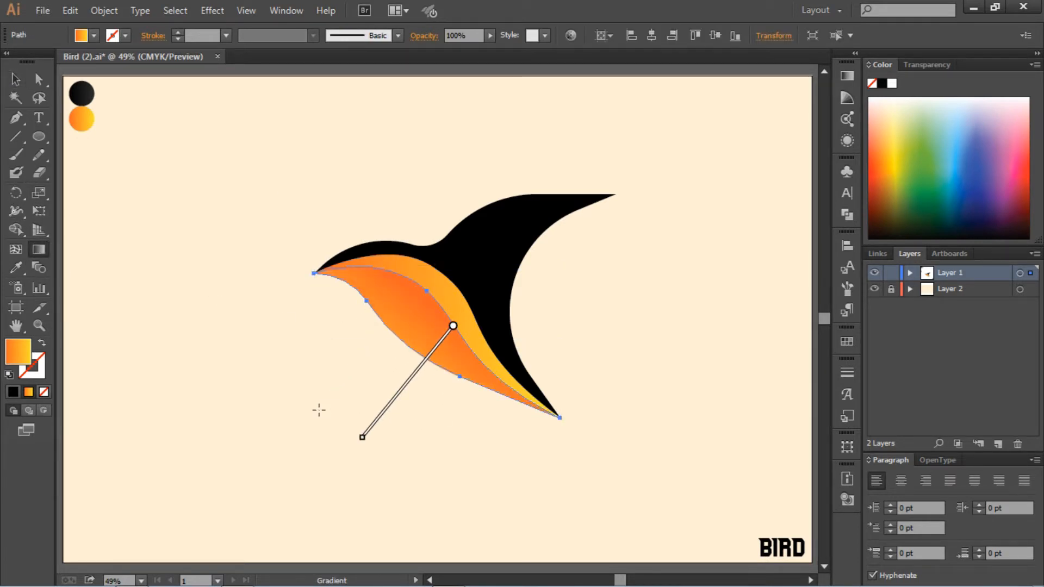
mouse_move(432, 287)
left_mouse_down()
mouse_move(426, 439)
mouse_move(443, 439)
left_mouse_up()
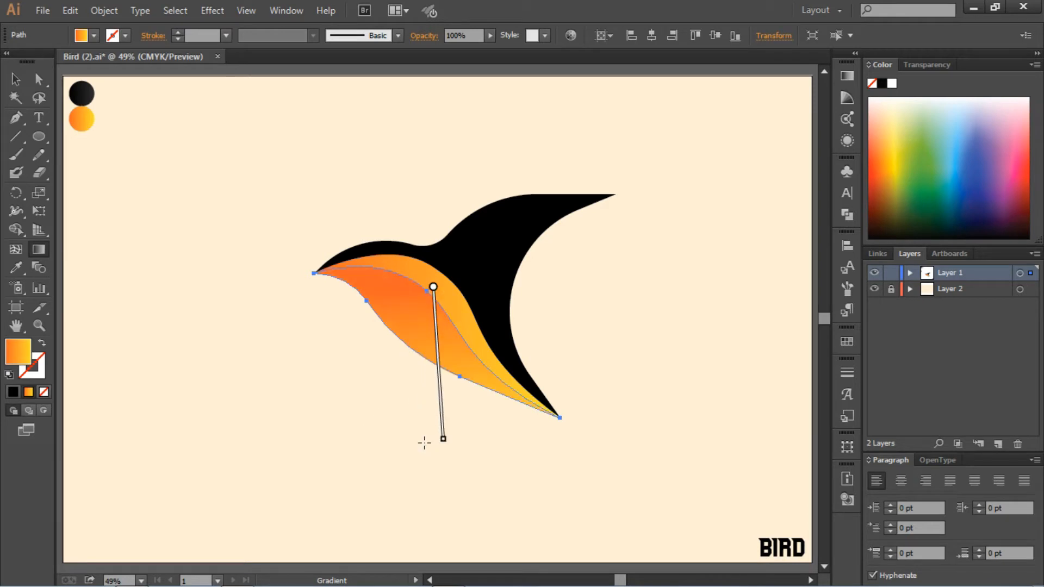
mouse_move(443, 328)
left_mouse_down()
mouse_move(391, 377)
mouse_move(394, 455)
left_mouse_up()
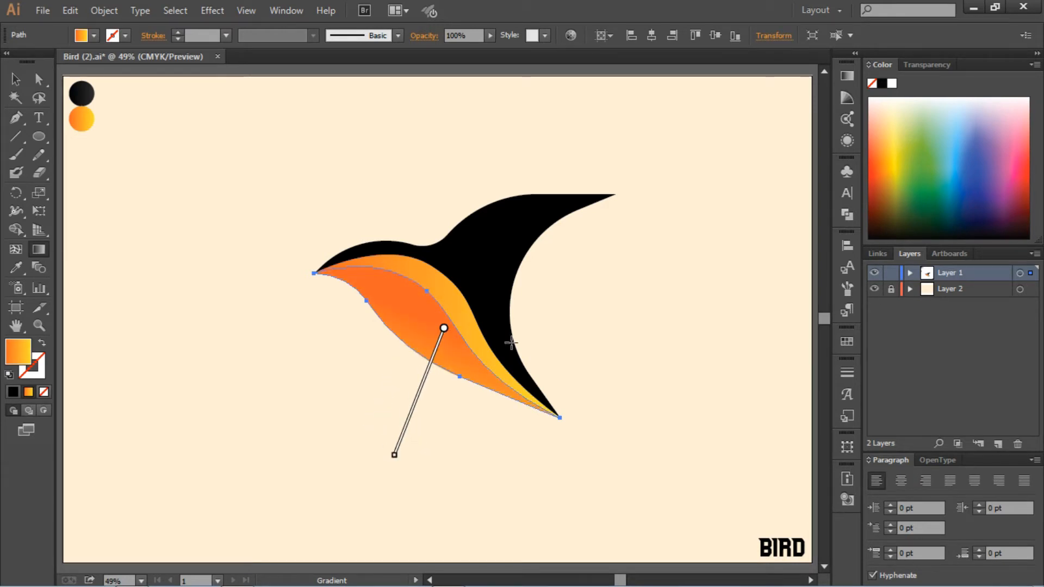
left_click_drag(445, 244, 415, 376)
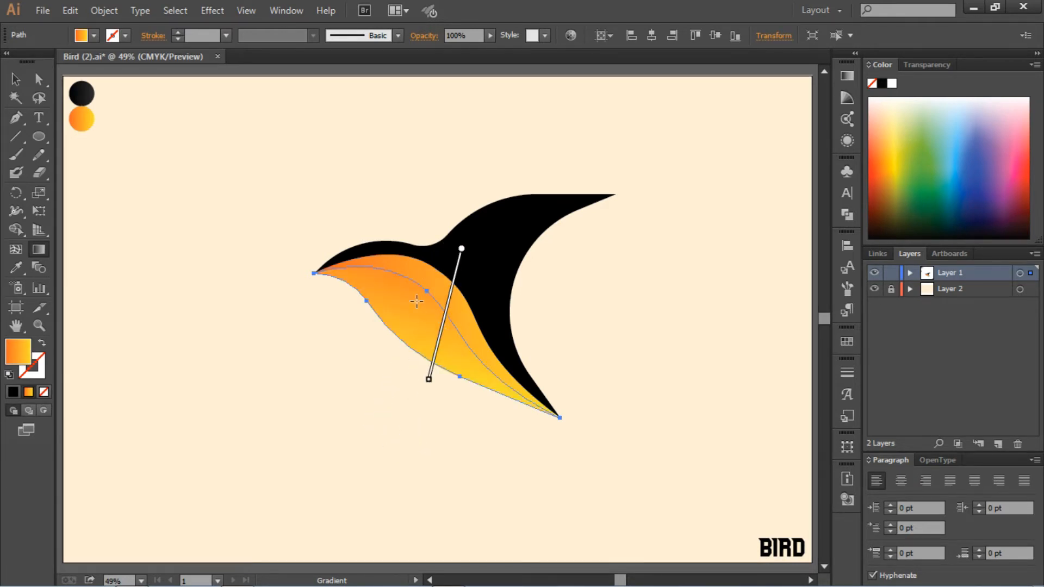
left_click_drag(418, 297, 398, 415)
left_click_drag(431, 262, 399, 354)
left_click_drag(416, 283, 401, 368)
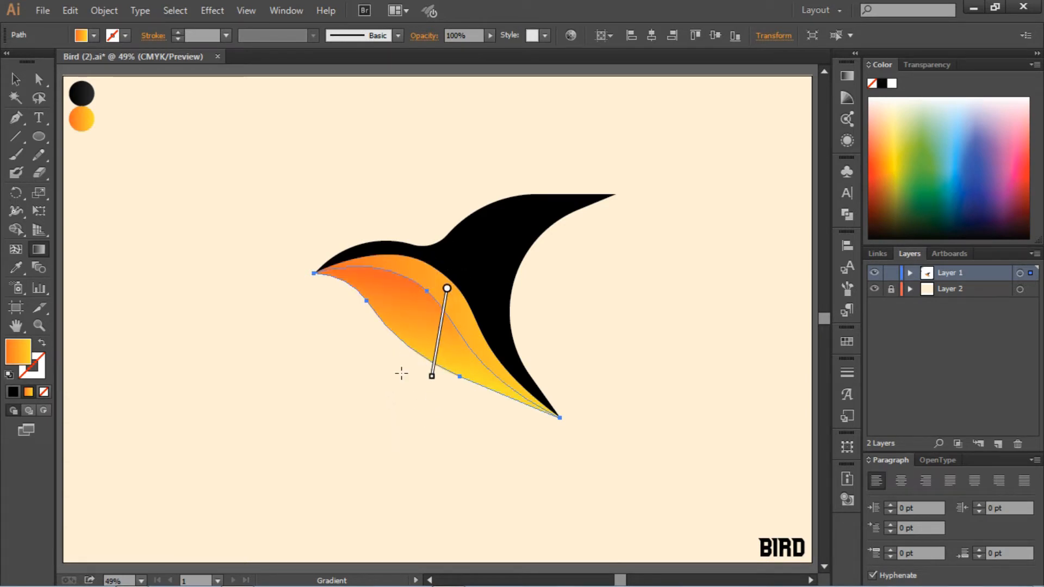
left_click(15, 79)
left_click(257, 149)
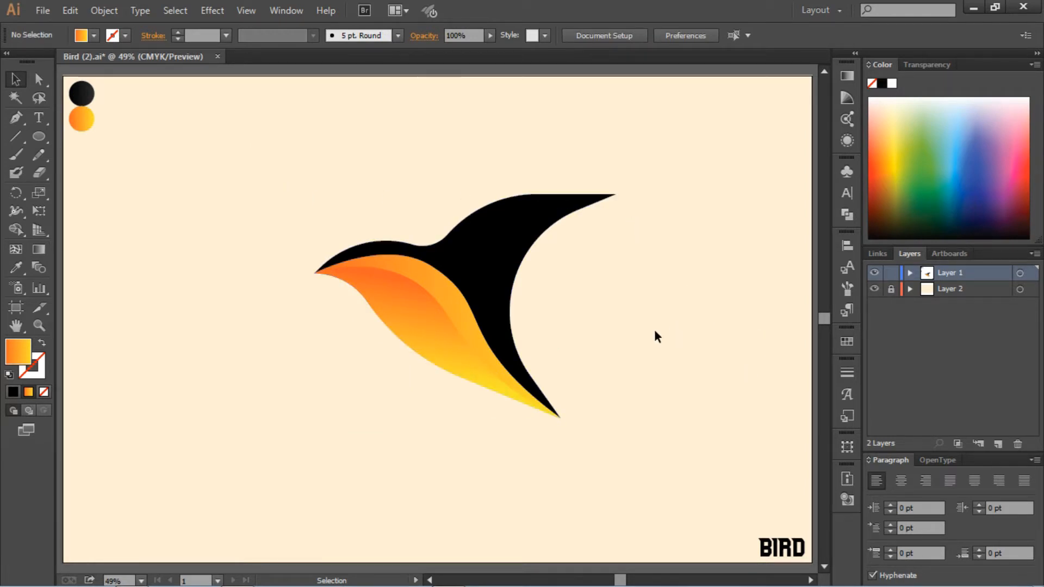
- Draw a third Pen tool curve from the beak tip through the inner belly piece to the tail tip
left_click(314, 273)
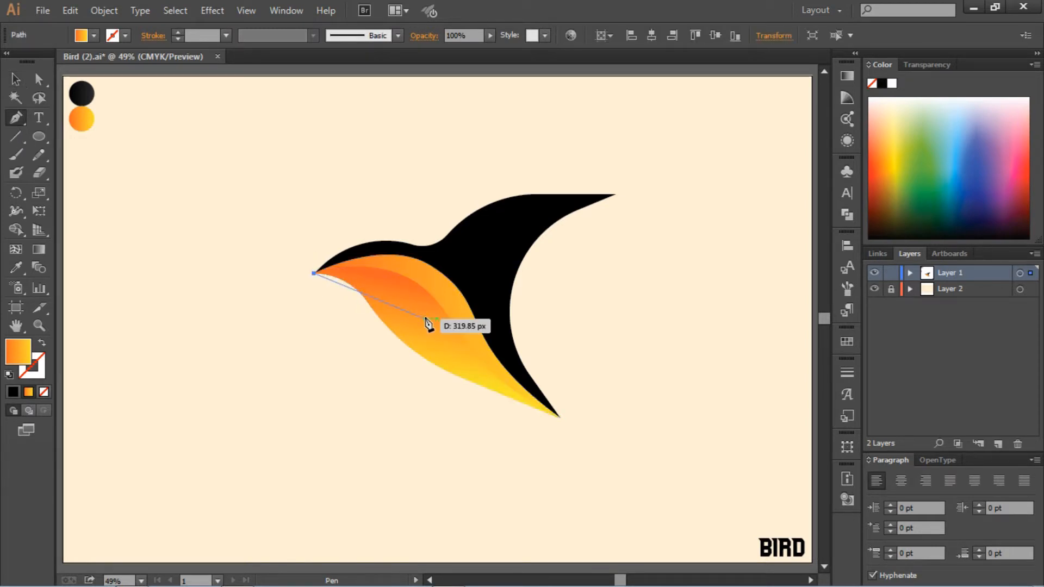
left_click_drag(423, 314, 455, 368)
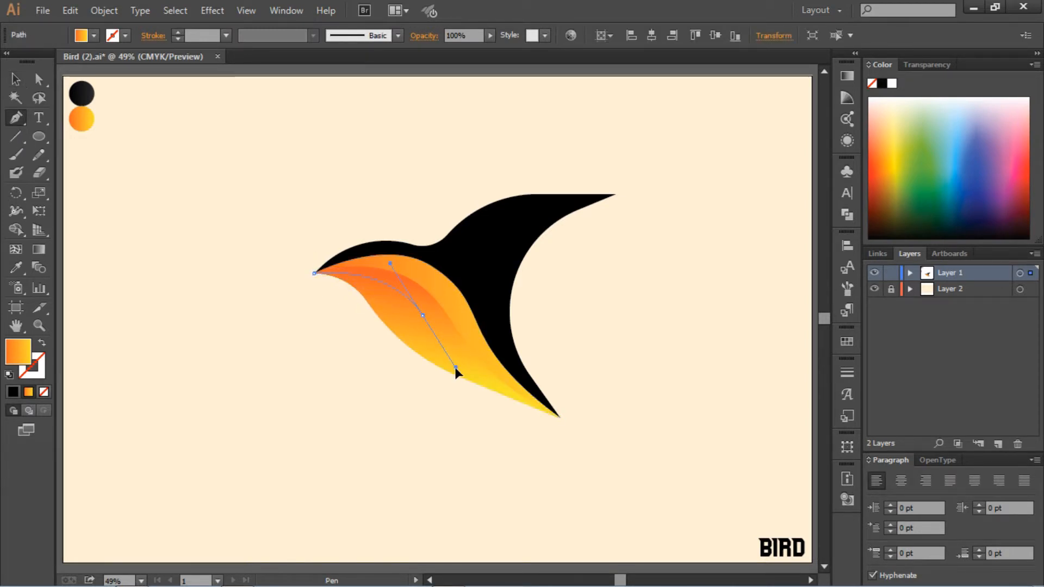
left_click_drag(560, 418, 586, 418)
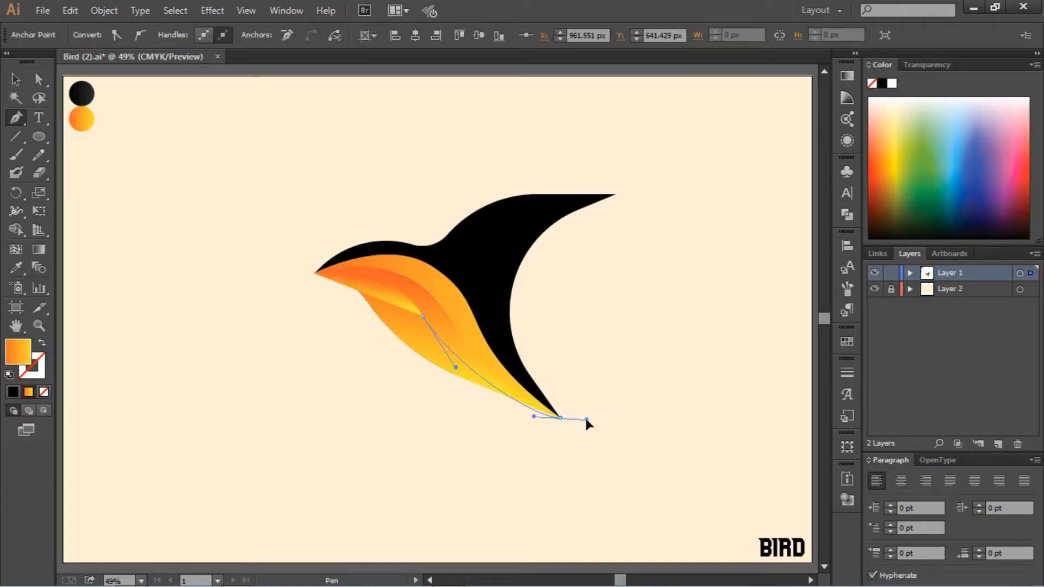
left_click_drag(617, 449, 630, 446)
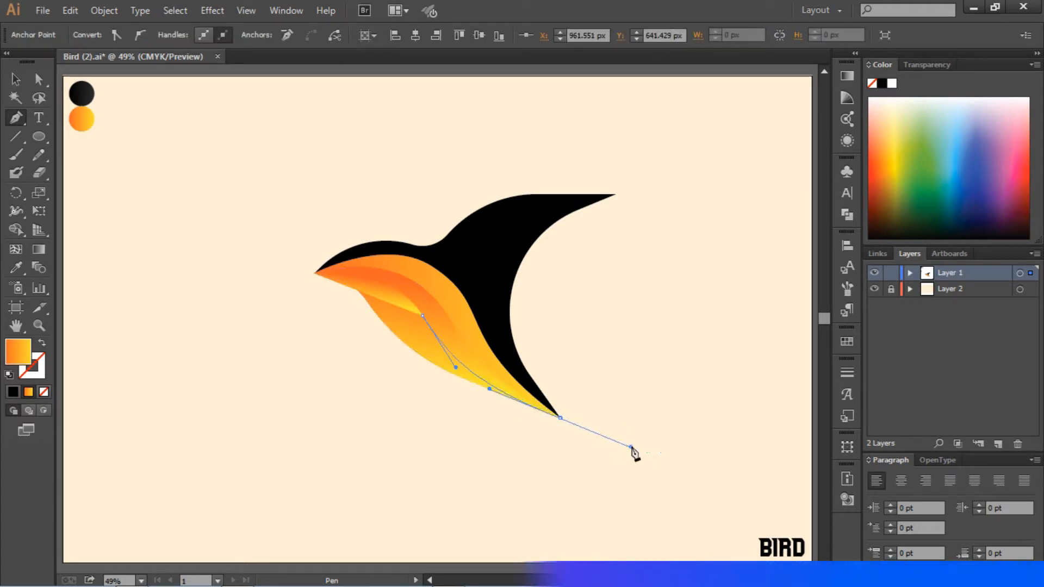
left_click(560, 417)
- Close the third curve around the area below the belly with straight segments back to the beak tip
left_click(553, 438)
left_click(391, 418)
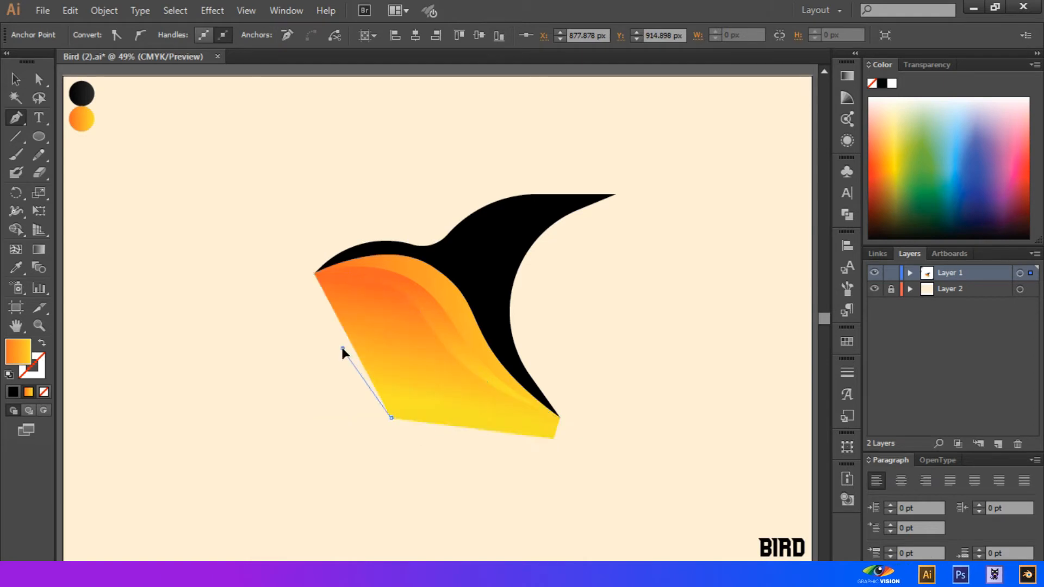
left_click(342, 348)
left_click(307, 306)
left_click(314, 273)
key("v")
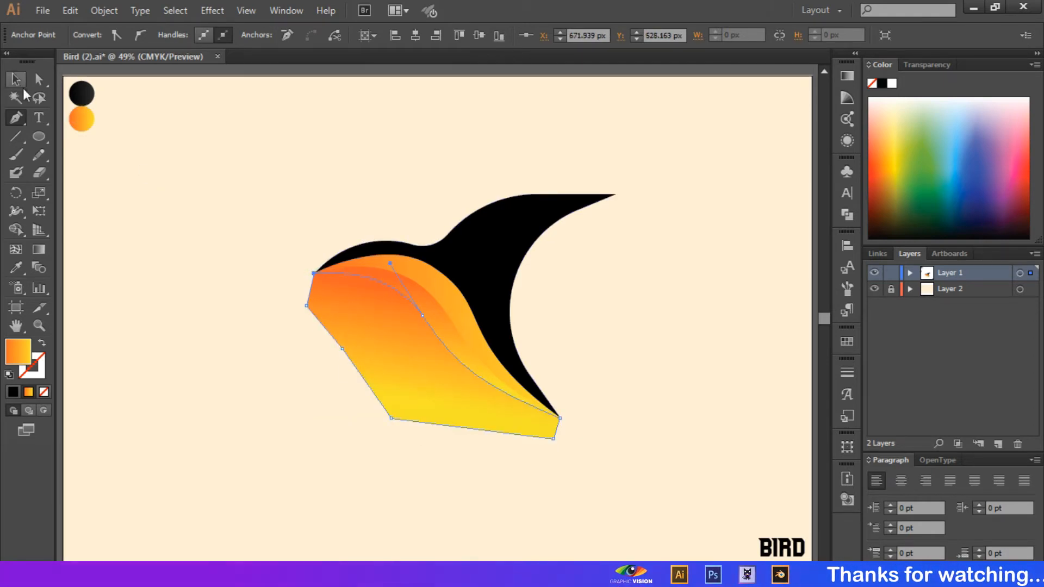
left_click(294, 128)
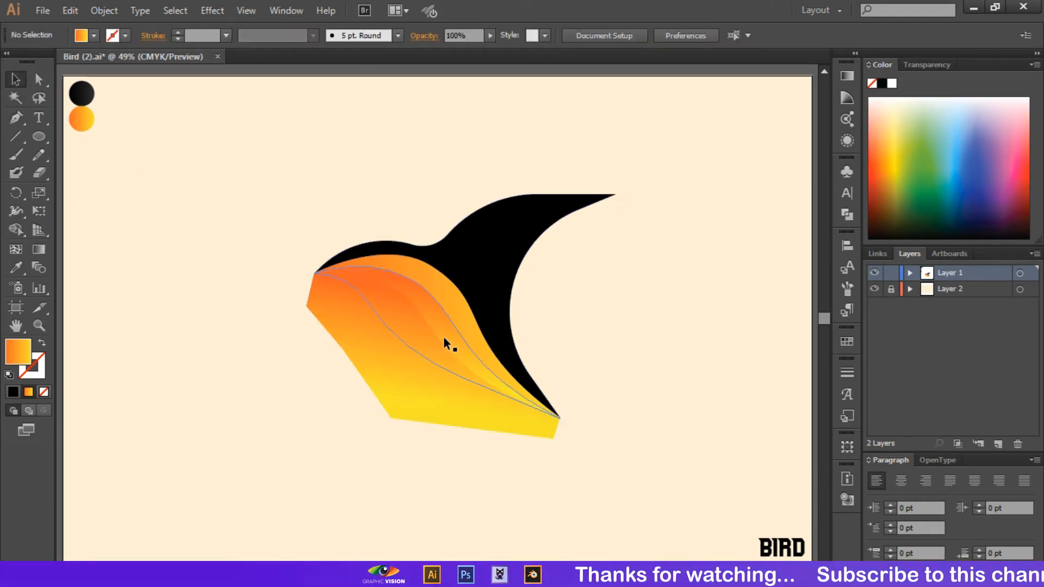
- Duplicate the inner belly piece and the third closed shape to the lower left, and intersect the copies with Pathfinder
left_click(444, 344, "shift")
key("ctrl+c")
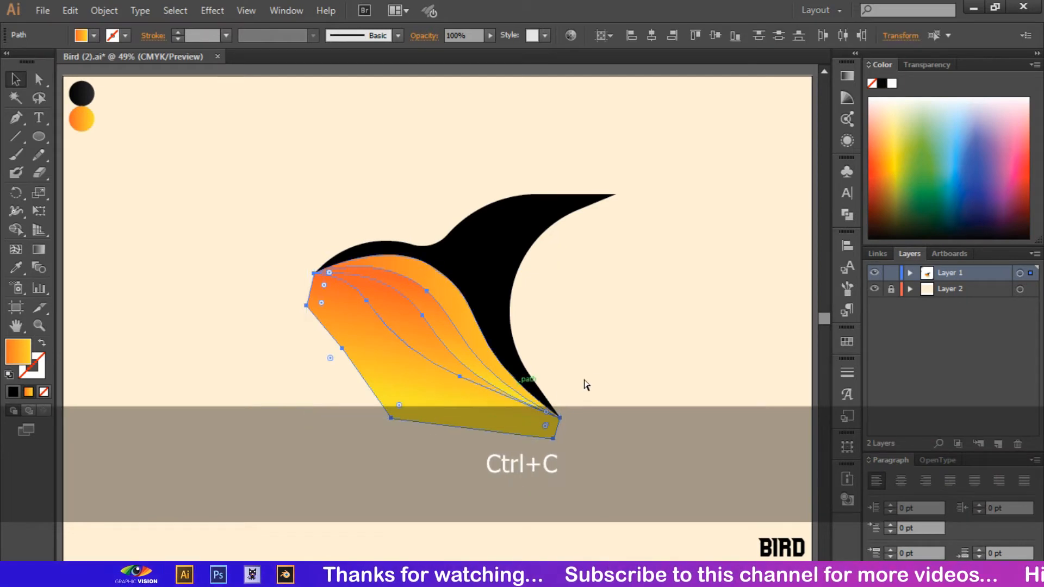
key("ctrl+v")
left_click_drag(454, 361, 258, 440)
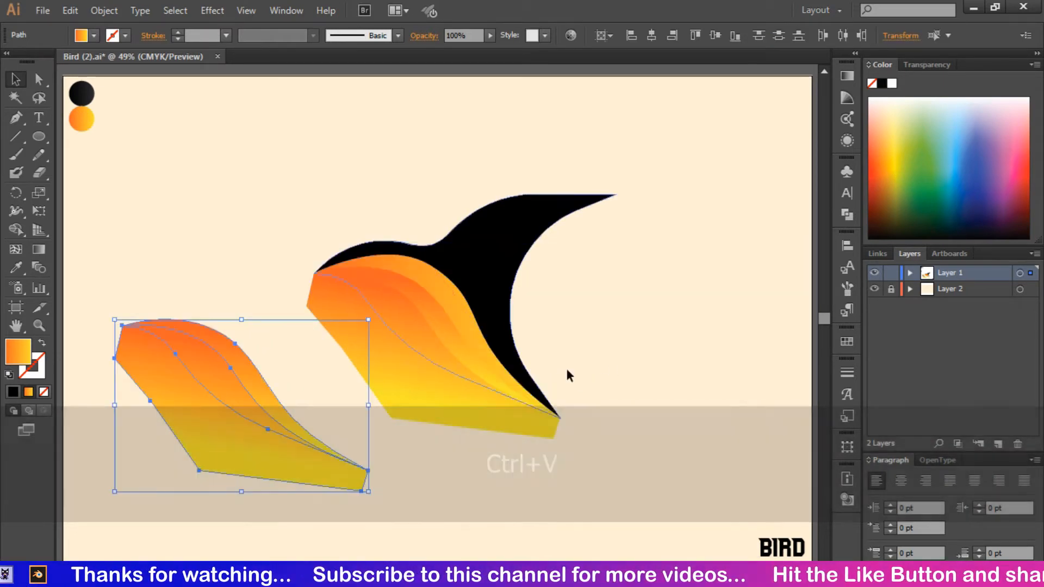
left_click(847, 215)
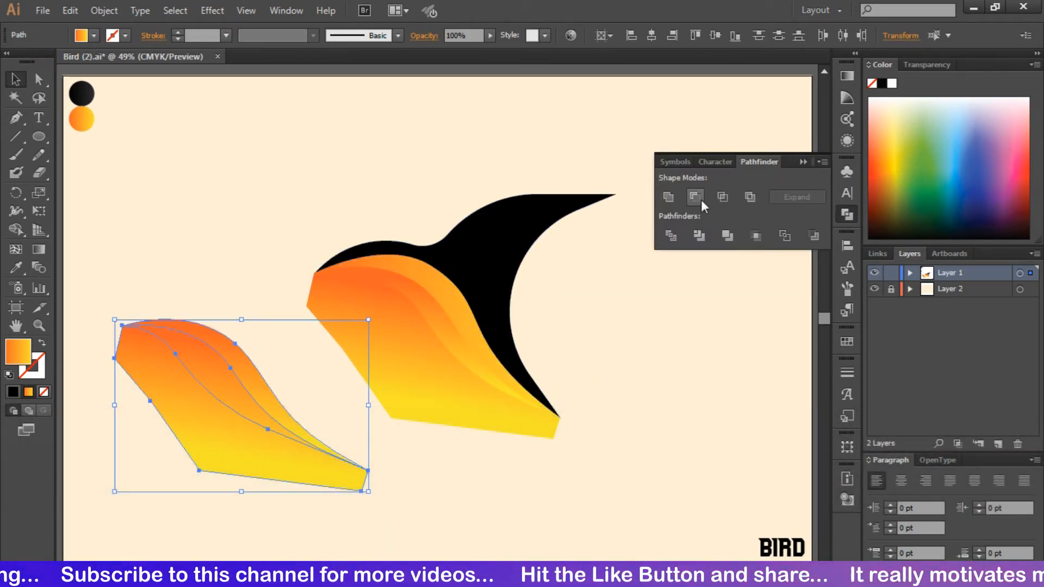
left_click(724, 197)
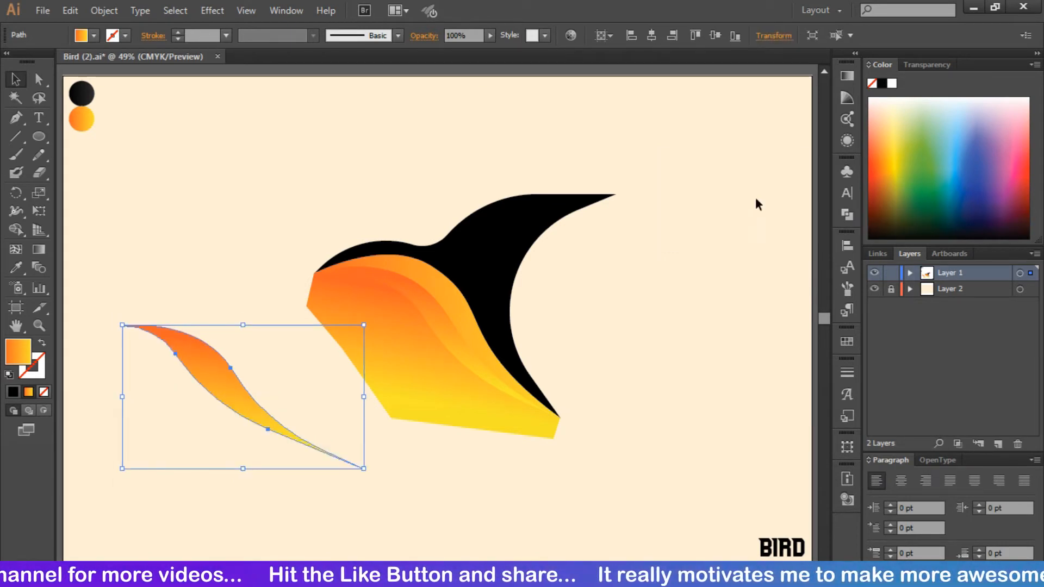
- Delete the original third closed shape and place the new intersected piece to the lower left of the bird
left_click(311, 360)
left_click_drag(207, 368, 618, 313)
left_click(405, 376)
left_click_drag(405, 376, 246, 416)
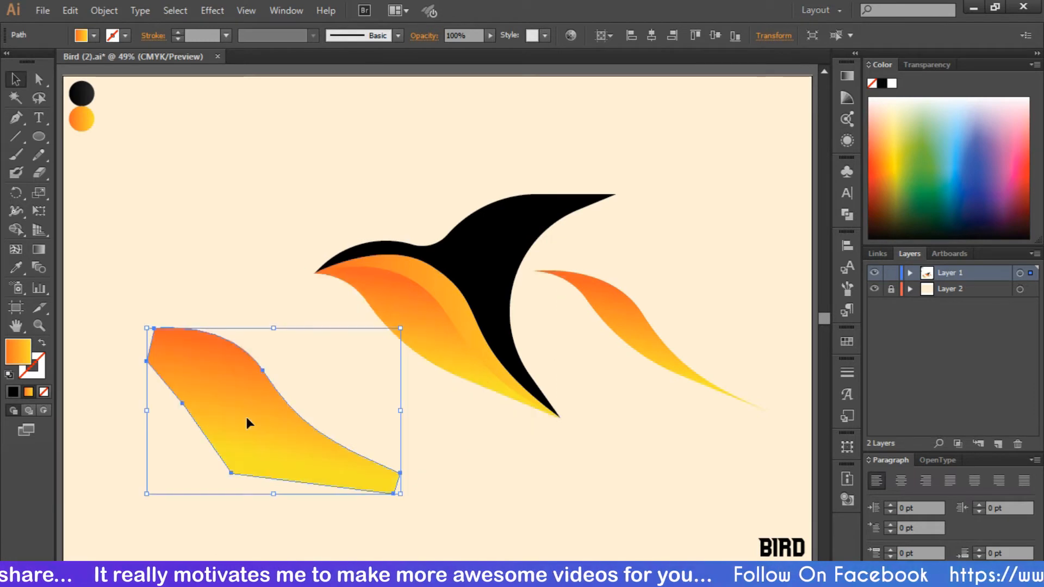
key("Delete")
left_click_drag(628, 314, 338, 360)
- Fill the new piece with the body's black and fit it along the belly's lower edge between beak and tail
left_click(16, 267)
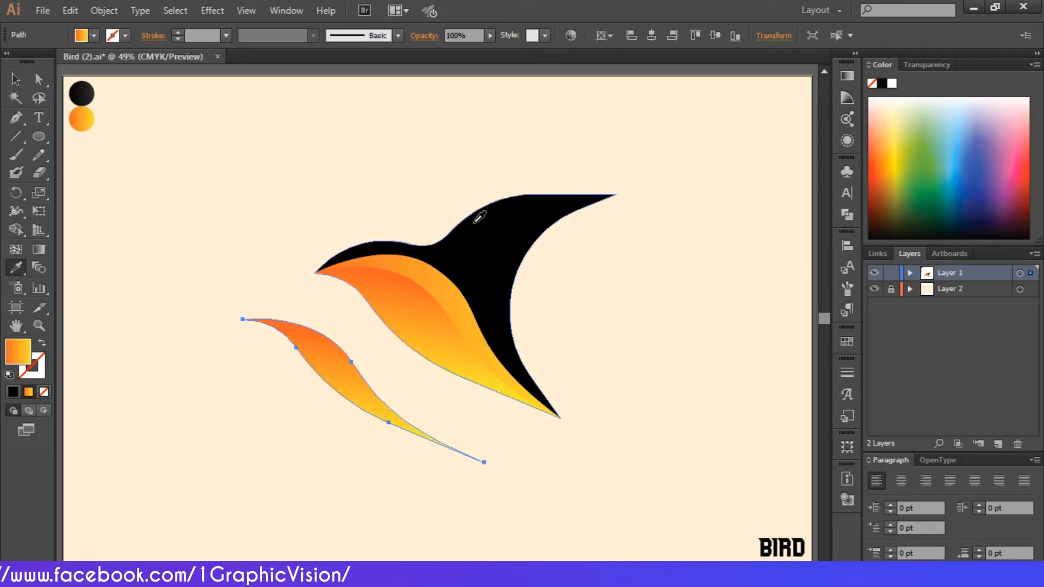
left_click(462, 215)
left_click(15, 79)
left_click_drag(322, 369, 395, 321)
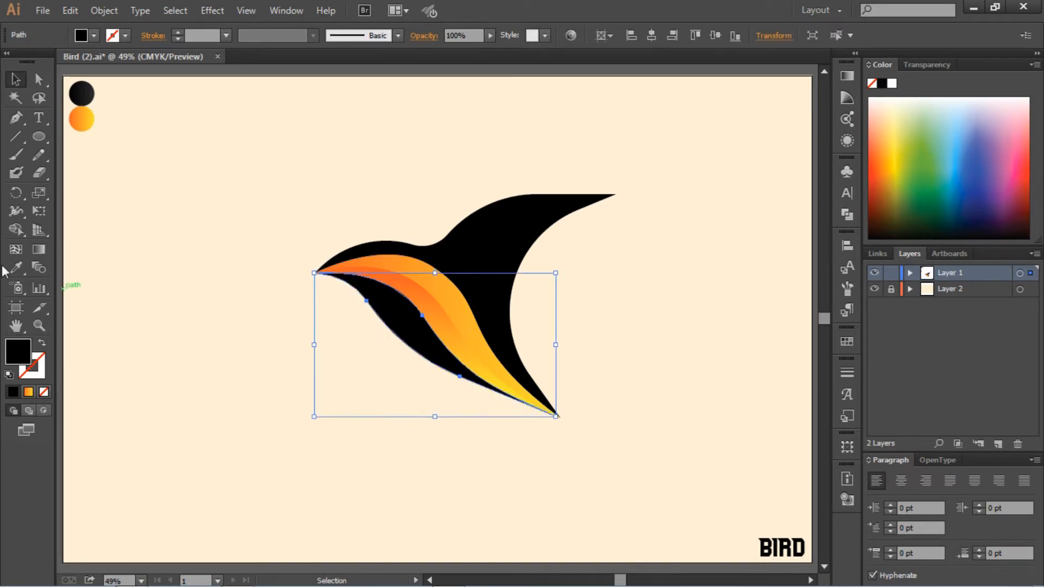
- Fill the lowest belly piece with the orange gradient sampled from the upper belly piece
key("i")
left_click(420, 267)
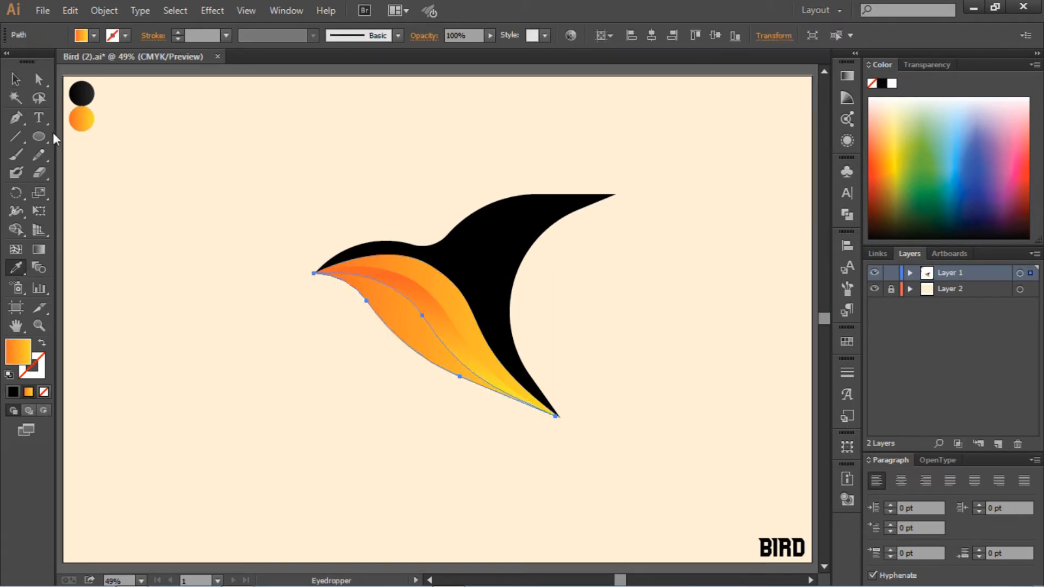
left_click(16, 79)
left_click(210, 120)
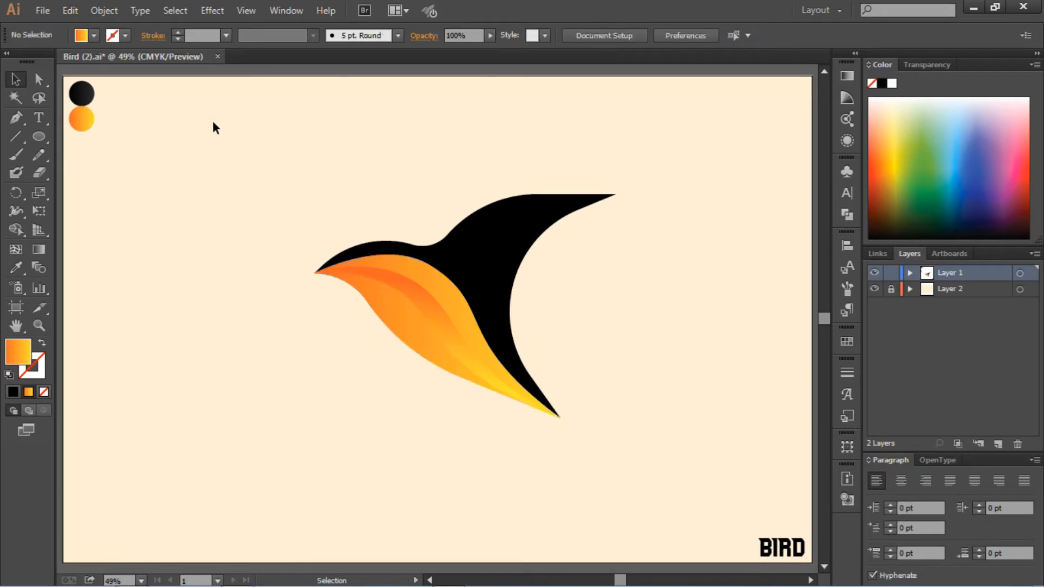
- Redirect the lowest belly piece's gradient diagonally from its inner upper edge down toward the lower left outside the bird
left_click(394, 326)
left_click(43, 251)
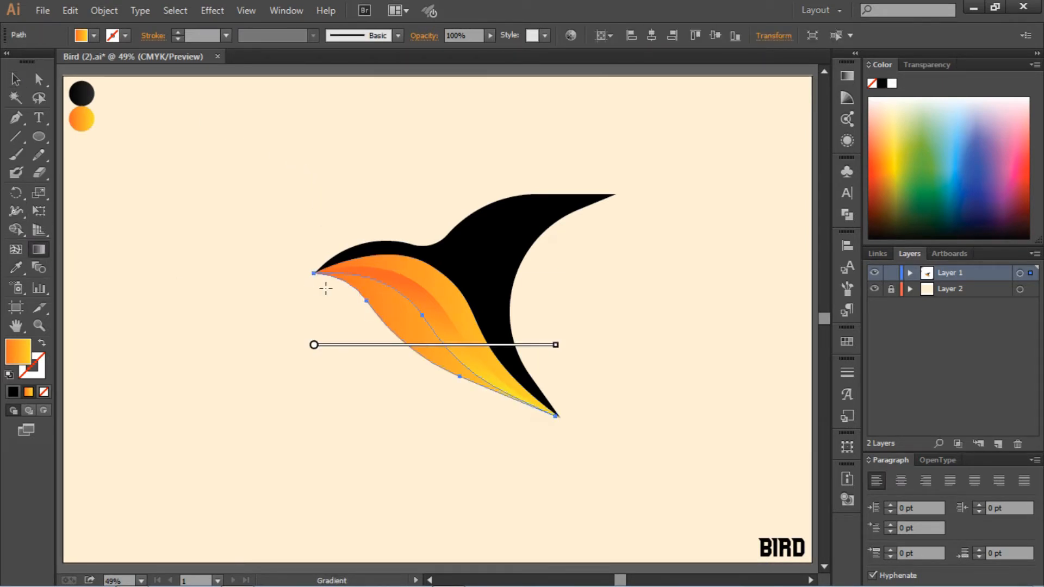
left_click_drag(441, 294, 430, 377)
mouse_move(438, 335)
left_mouse_down()
mouse_move(417, 357)
mouse_move(417, 388)
left_mouse_up()
mouse_move(416, 305)
left_mouse_down()
mouse_move(407, 341)
mouse_move(359, 364)
left_mouse_up()
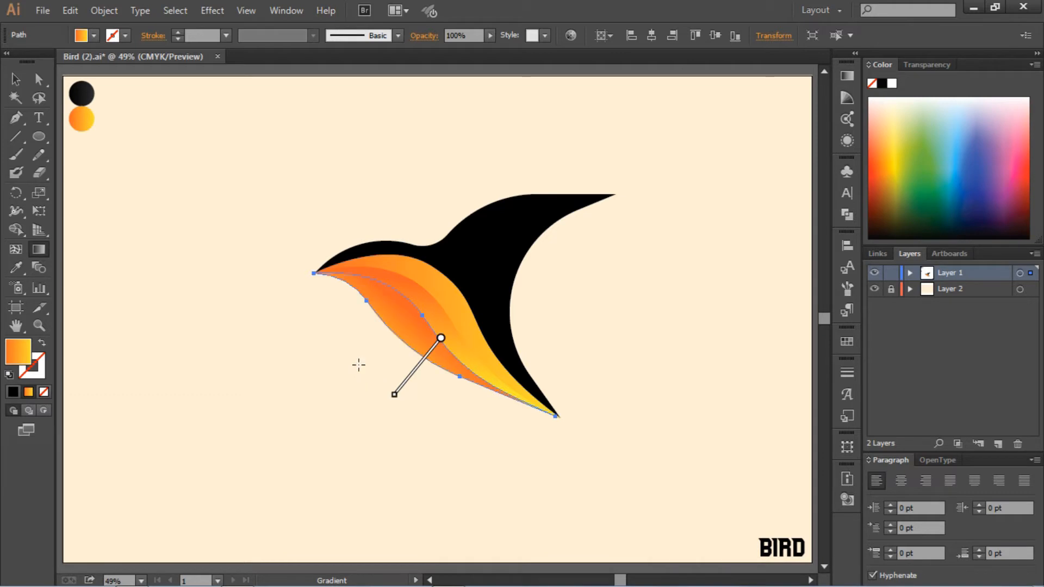
left_click_drag(410, 309, 356, 347)
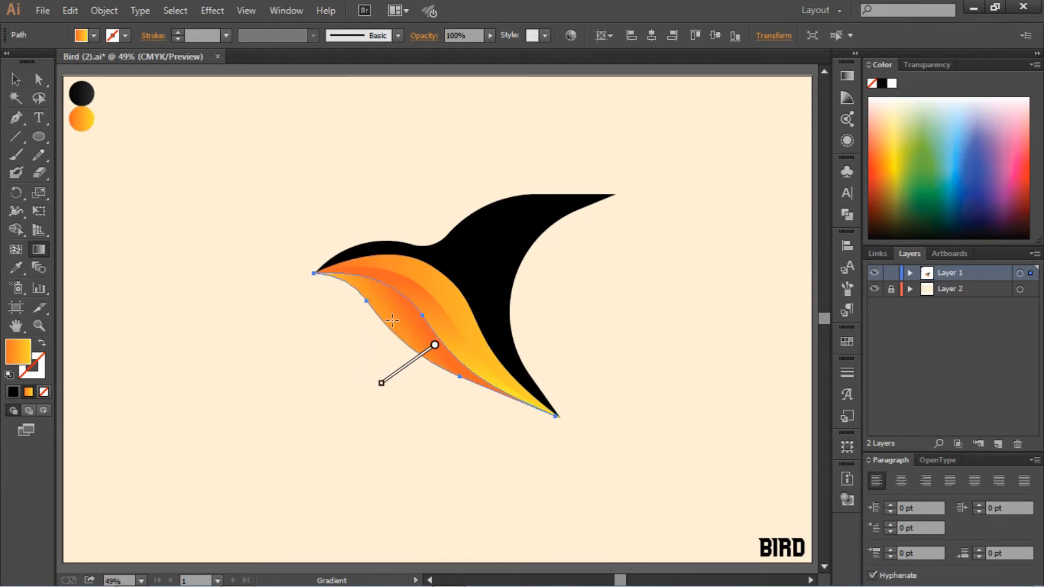
key("v")
left_click(228, 132)
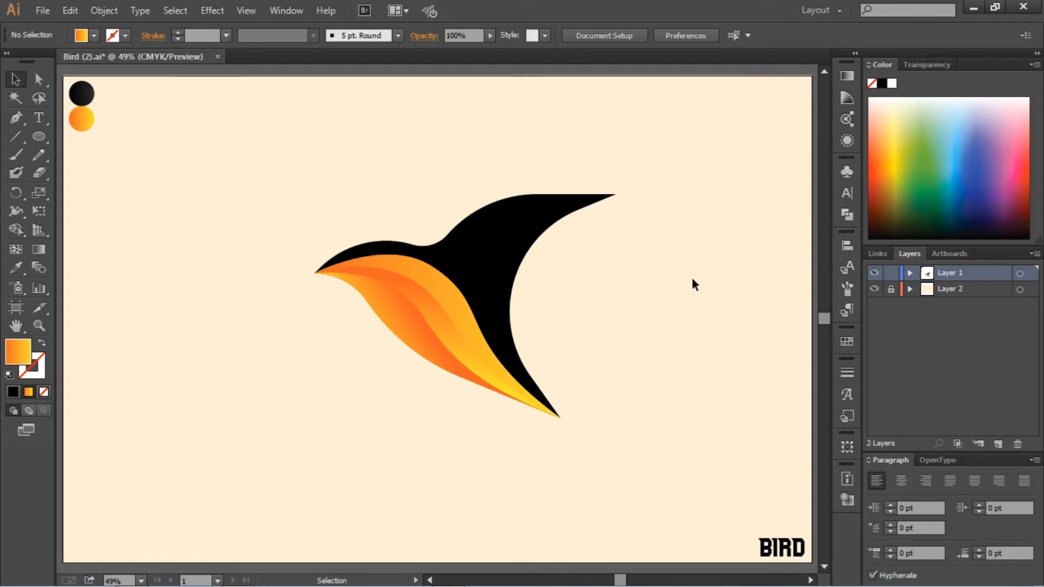
- Fill the bird's body and wing with the black gradient sampled from the black reference circle
left_click(494, 259)
left_click(16, 267)
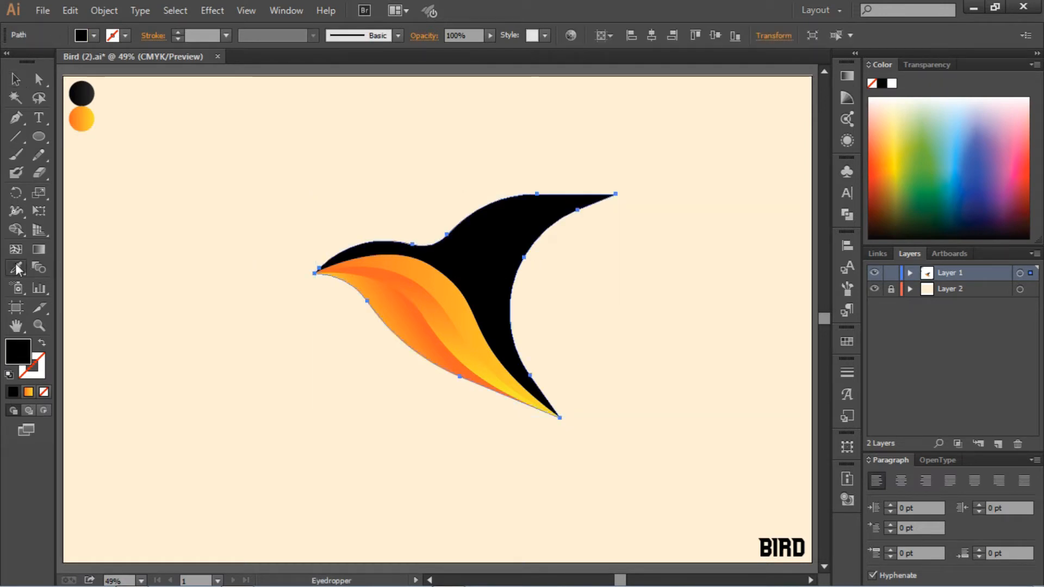
left_click(94, 117)
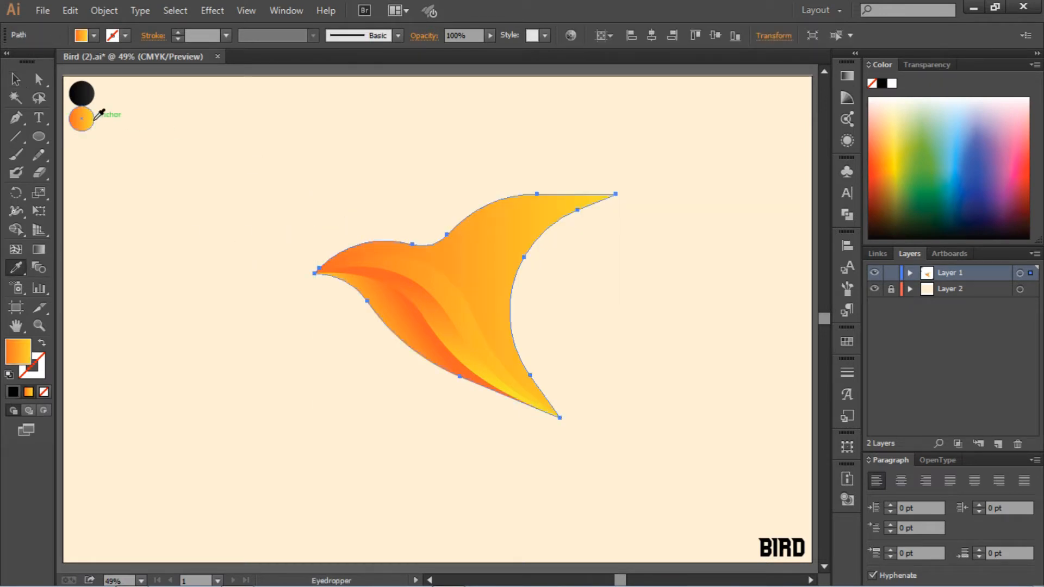
left_click(82, 93)
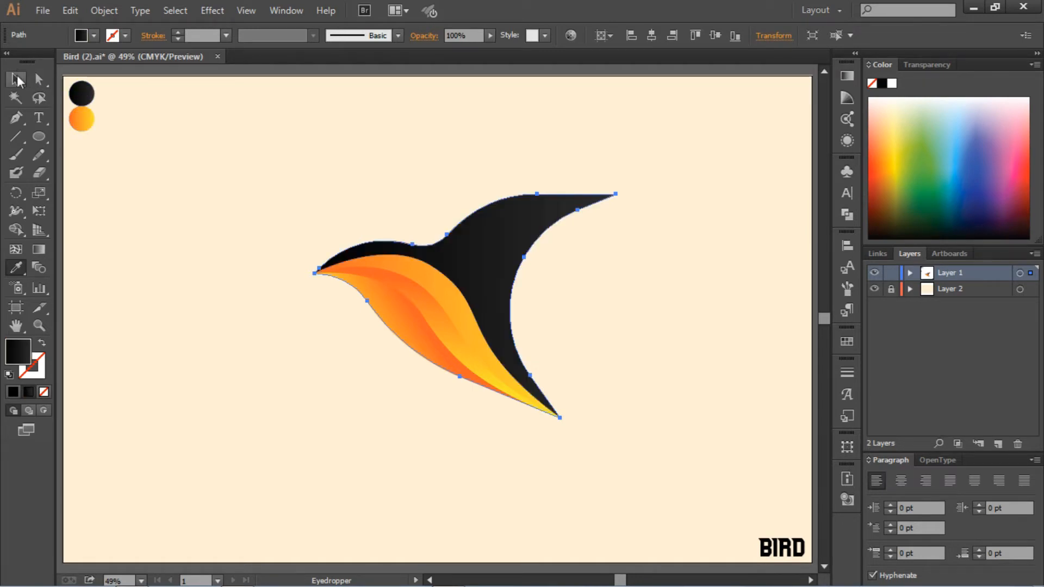
left_click(16, 80)
left_click(408, 231)
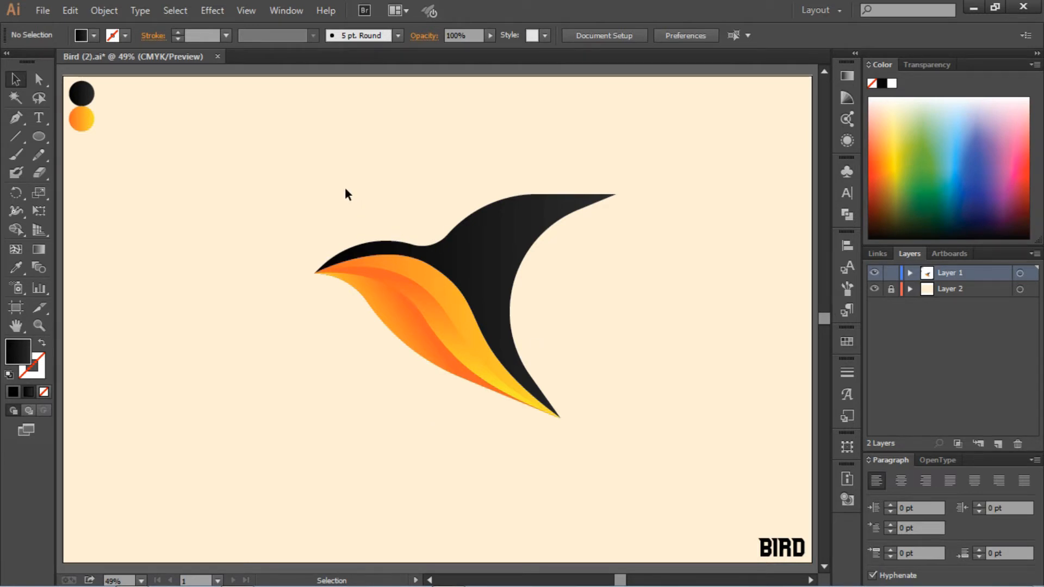
- Group all the bird pieces and scale the group down proportionally around its centre
left_click_drag(346, 189, 598, 402)
right_click(504, 299)
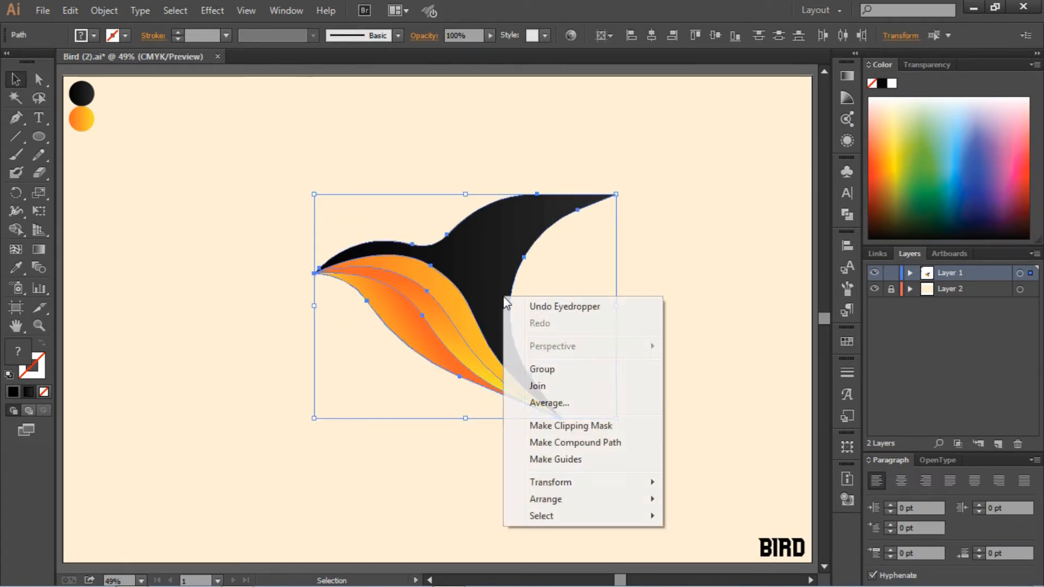
left_click(543, 369)
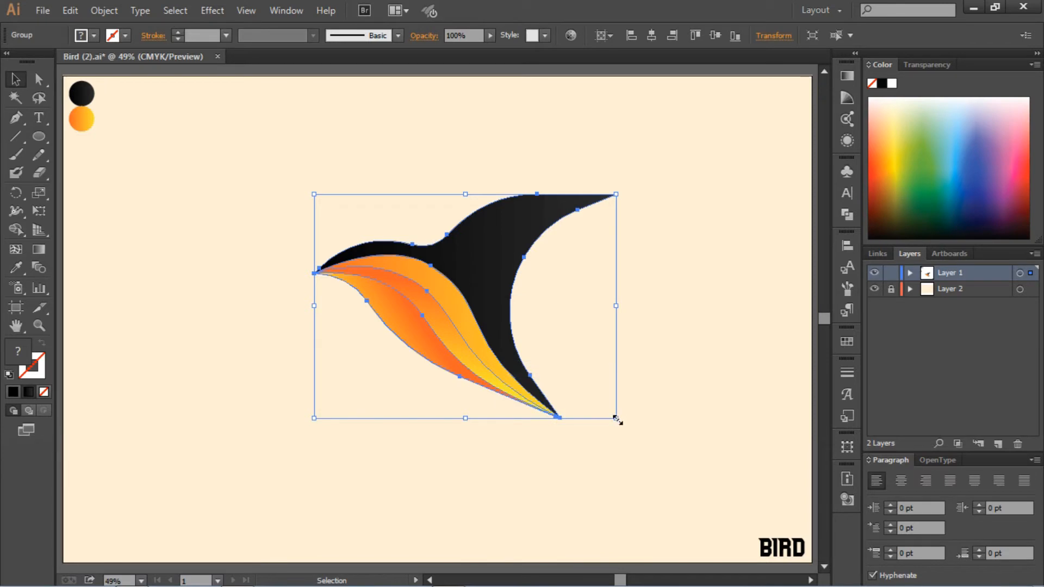
left_click_drag(616, 419, 575, 388)
left_click(694, 377)
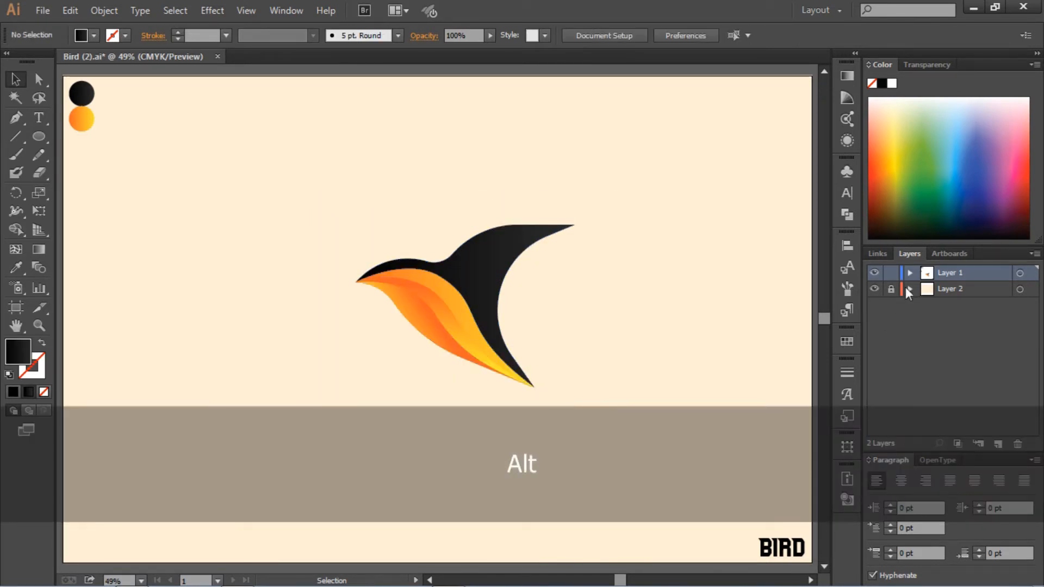
- Unlock Layer 2 and fill the background rectangle with the black gradient sampled from the black reference circle
left_click(890, 289)
left_click(749, 288)
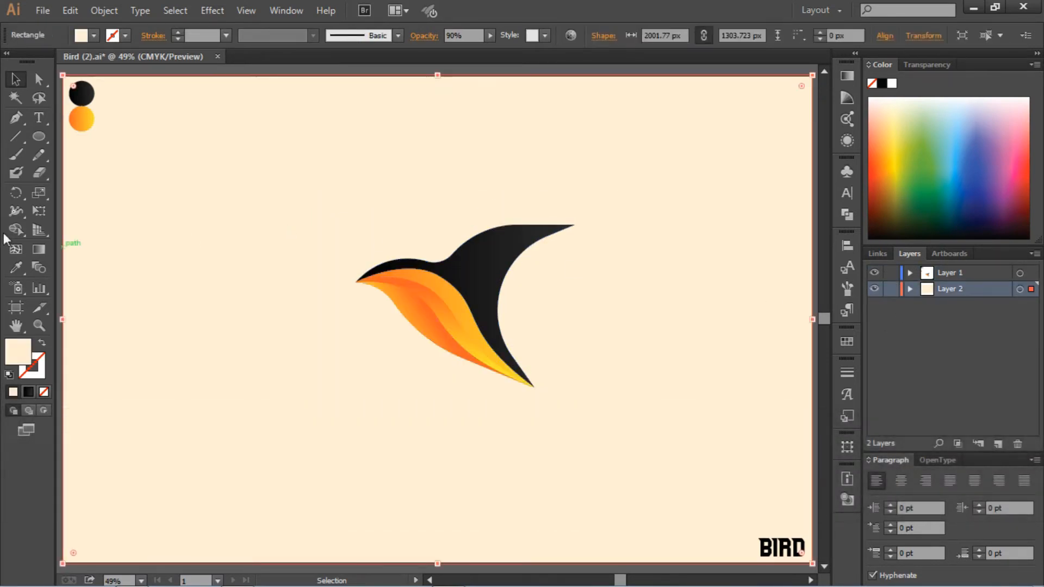
key("i")
left_click(82, 94)
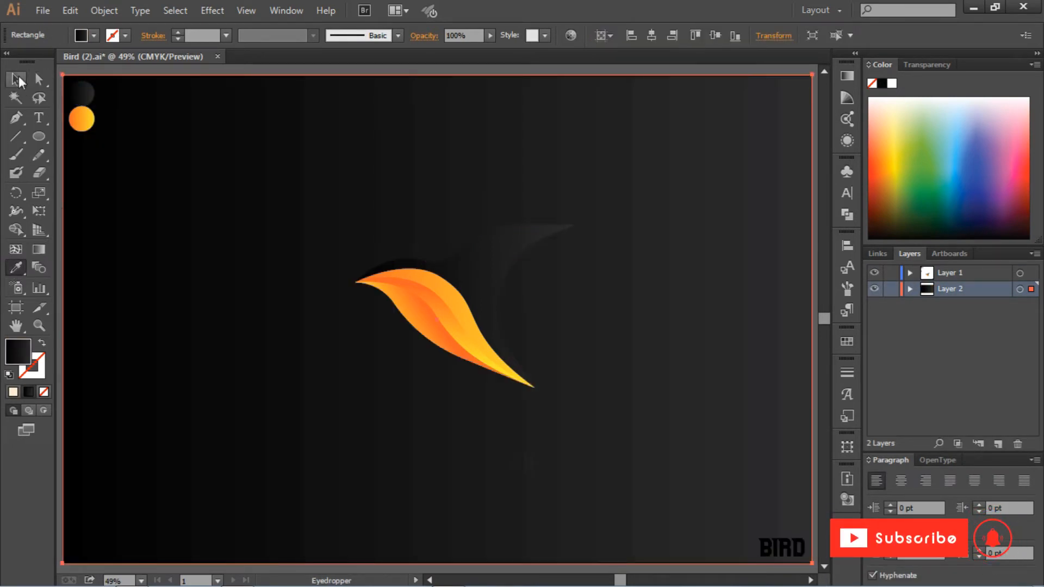
- Try dark grey and solid black swatches as the background rectangle's fill
left_click(80, 35)
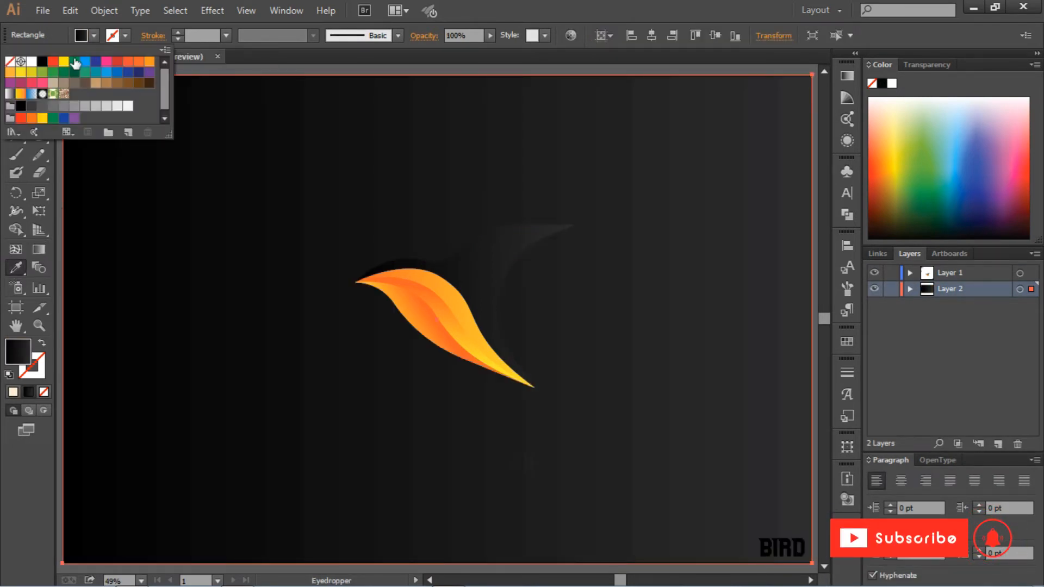
left_click(31, 62)
left_click(31, 107)
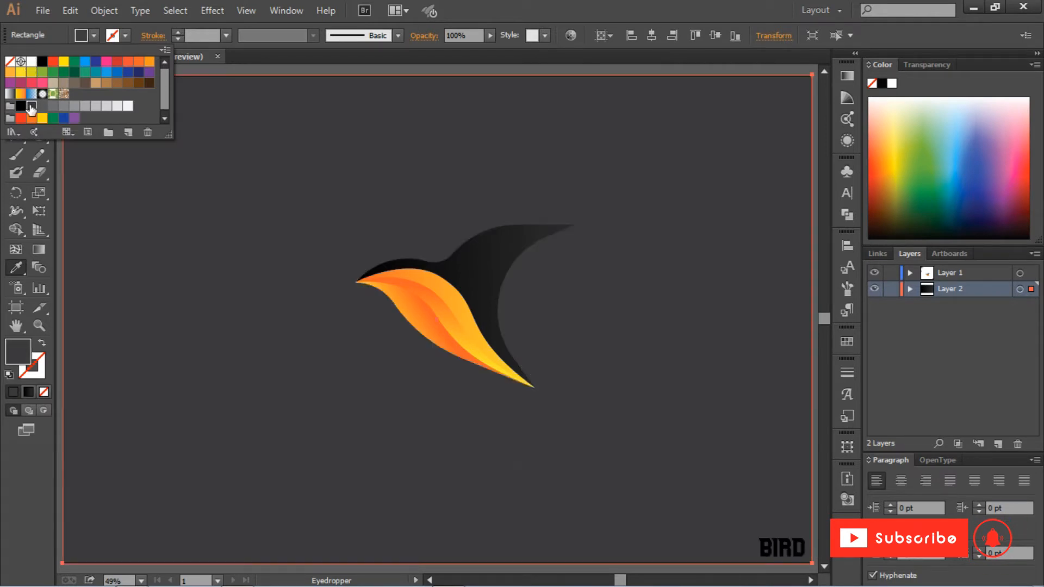
left_click(21, 106)
- Set the background rectangle's fill to the near-black colour 0f0f0f and lock Layer 2
double_click(23, 347)
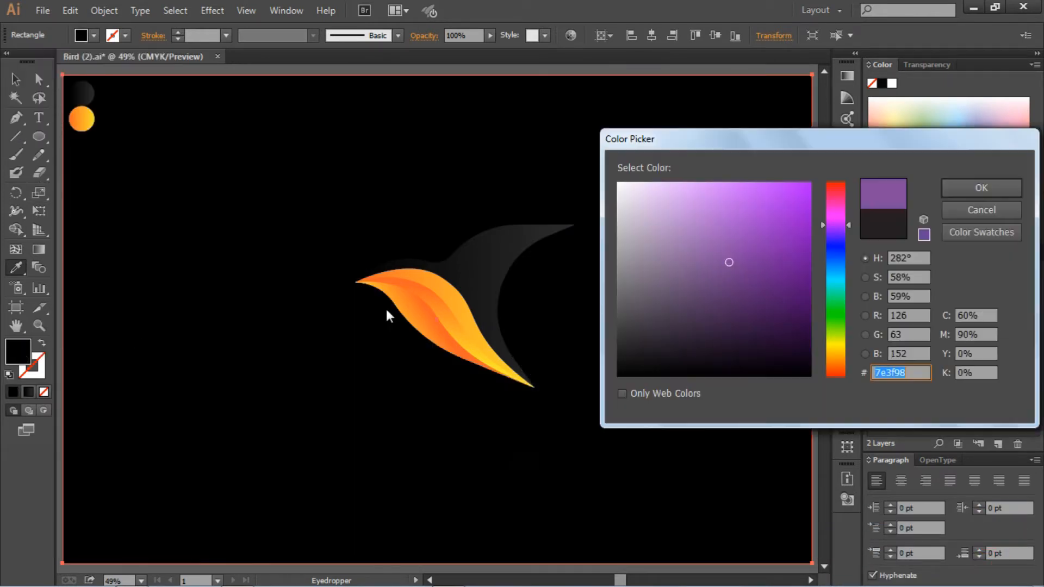
left_click(870, 231)
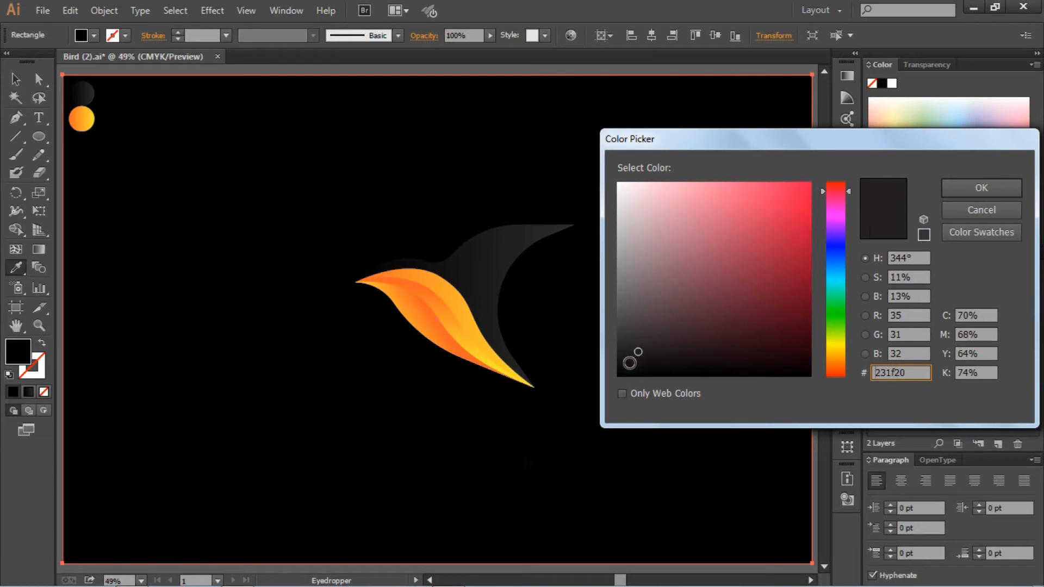
left_click(620, 365)
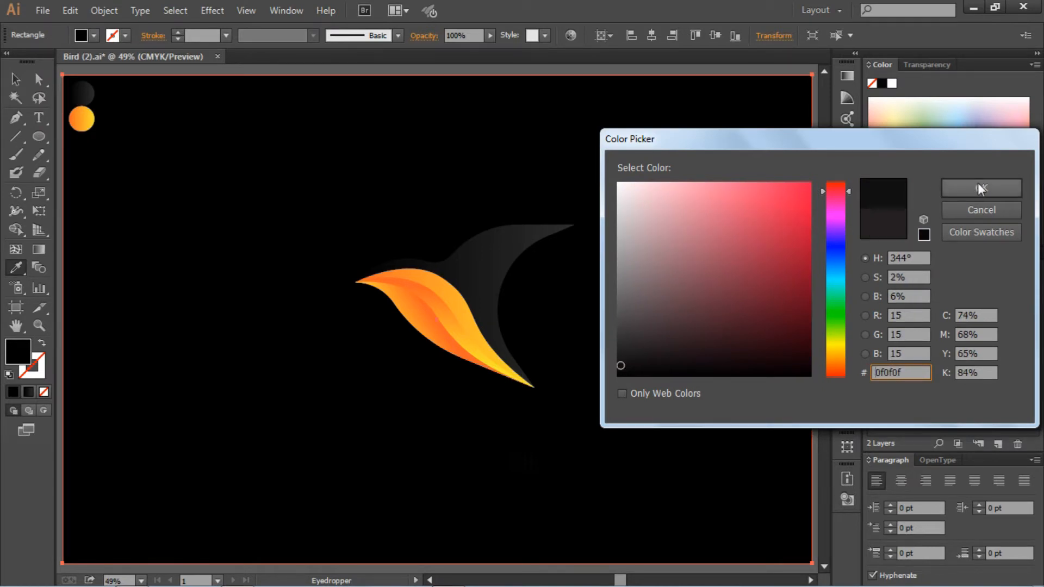
left_click(980, 188)
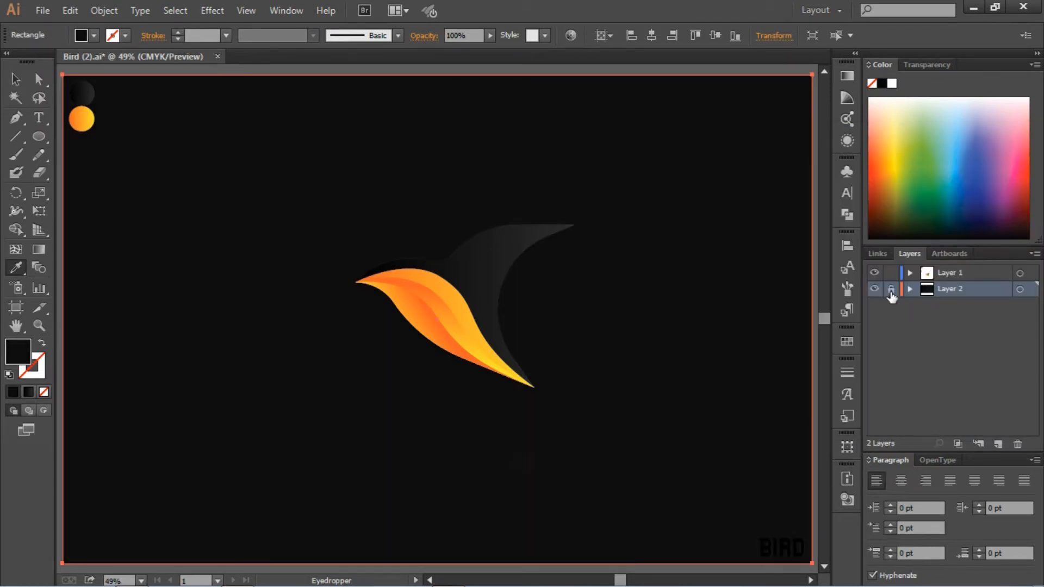
left_click(891, 289)
key("v")
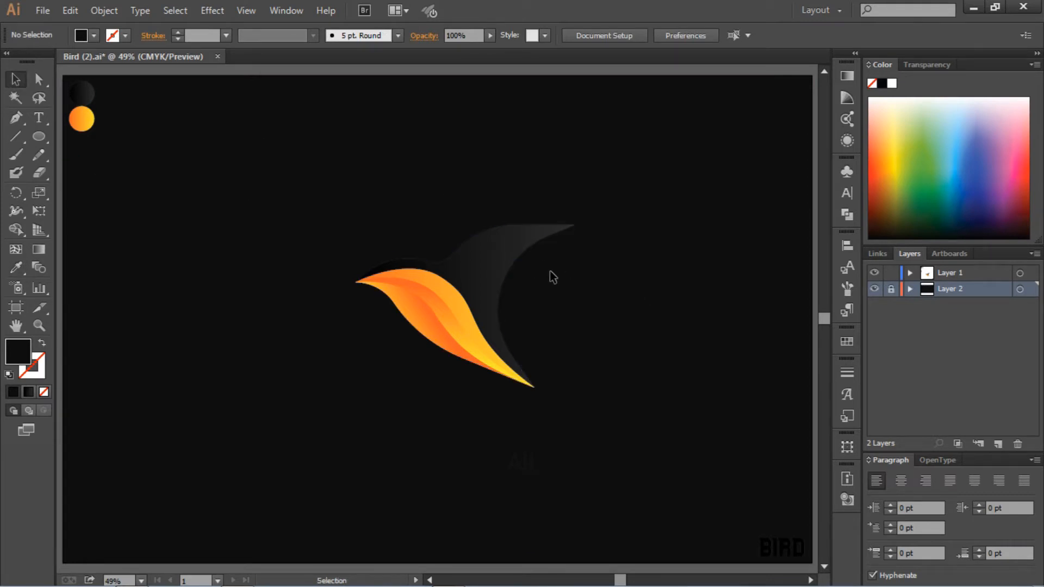
- Try a white fill on the whole bird group, undo it and deselect the group
left_click(494, 244)
left_click(94, 35)
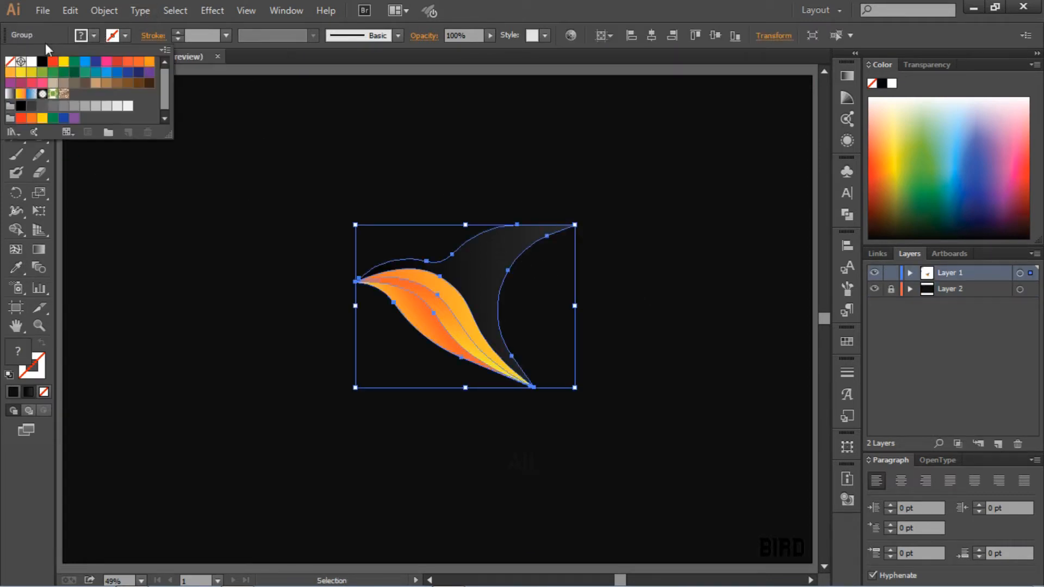
left_click(31, 62)
key("ctrl+z")
key("ctrl+z")
key("ctrl+z")
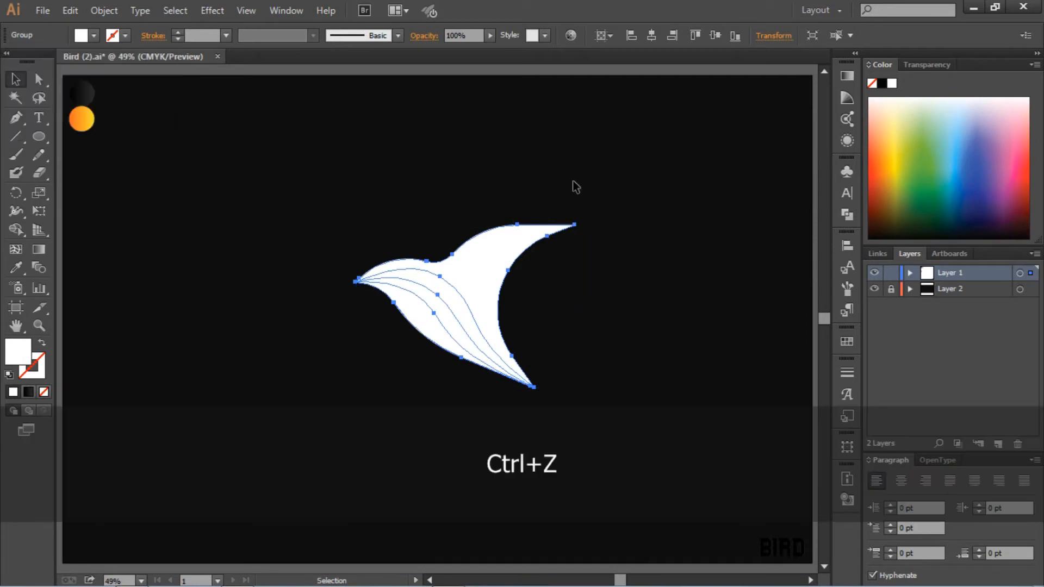
left_click(481, 161)
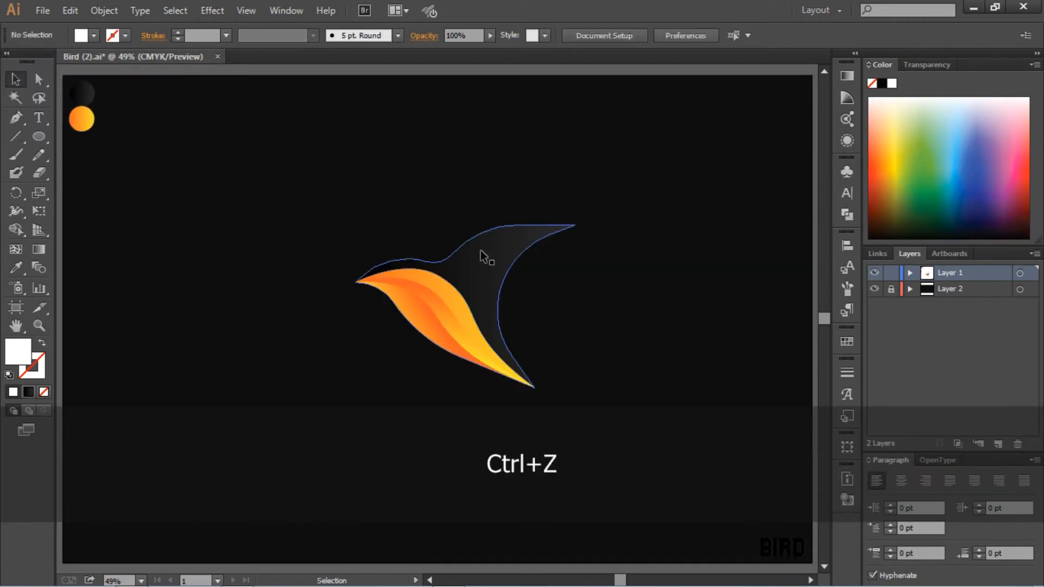
- Ungroup the bird and fill only the body and wing shape with white
right_click(484, 266)
left_click(520, 342)
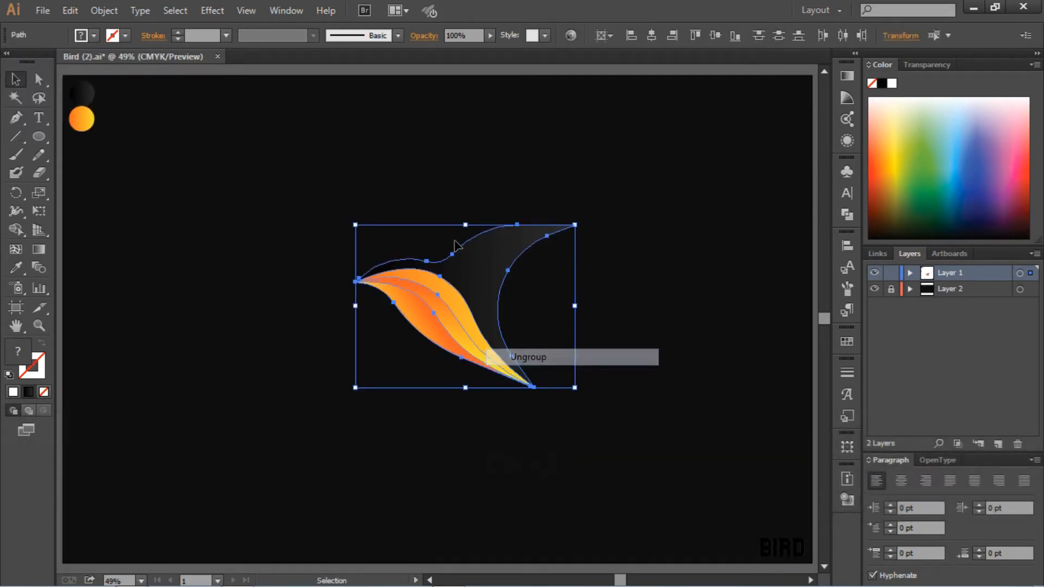
left_click(475, 255)
left_click(93, 36)
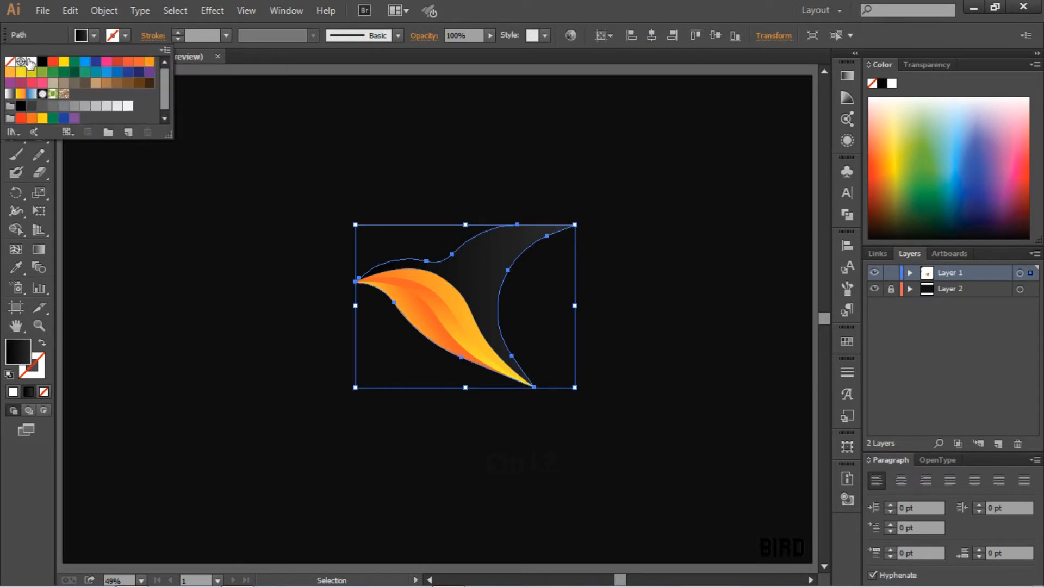
left_click(29, 61)
left_click(363, 100)
left_click(452, 192)
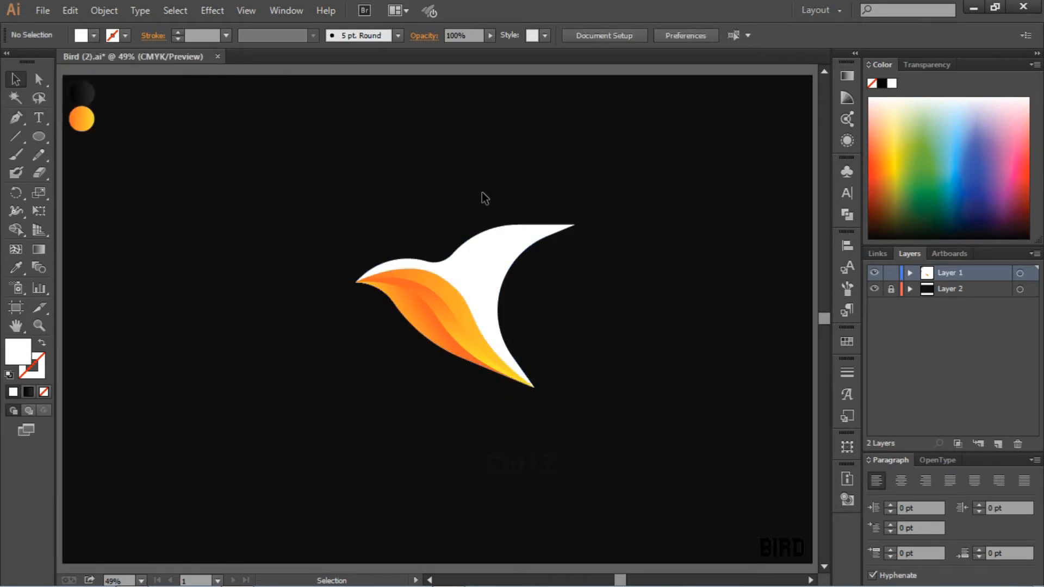
- Try red and black swatches on the body and wing shape, and return its fill to white
left_click(491, 267)
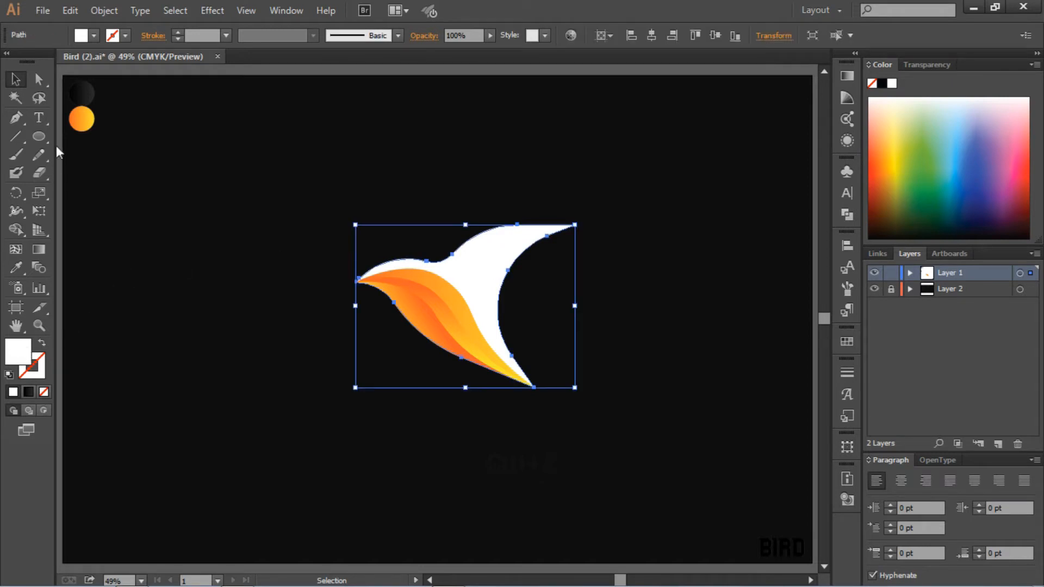
left_click(95, 36)
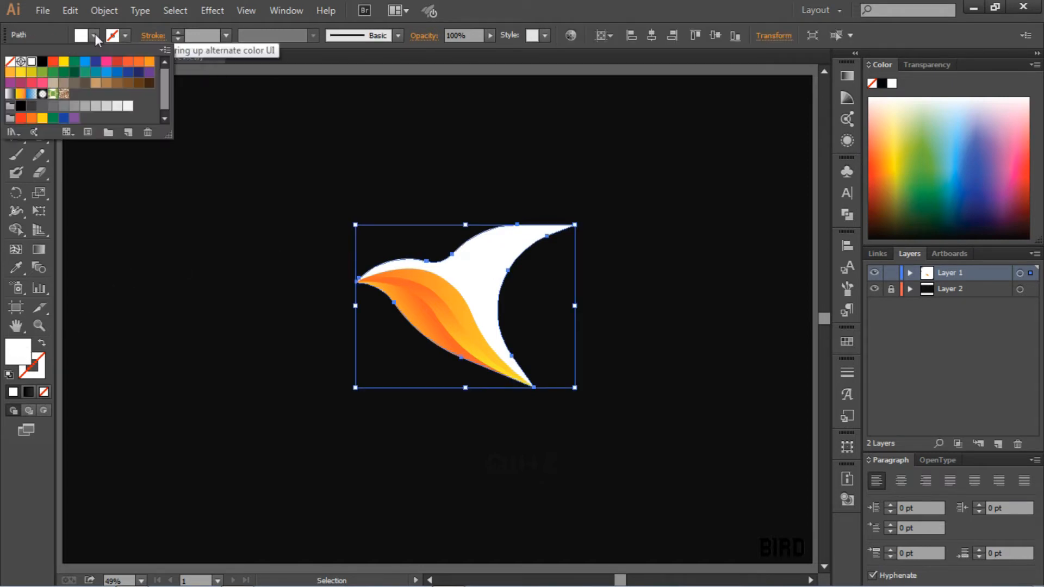
left_click(64, 62)
left_click(53, 62)
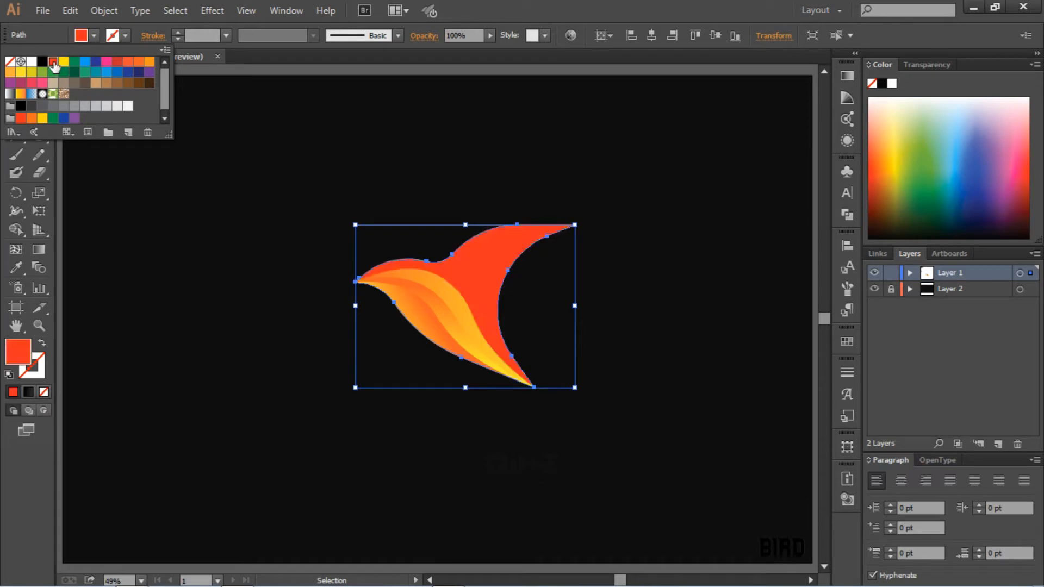
left_click(43, 62)
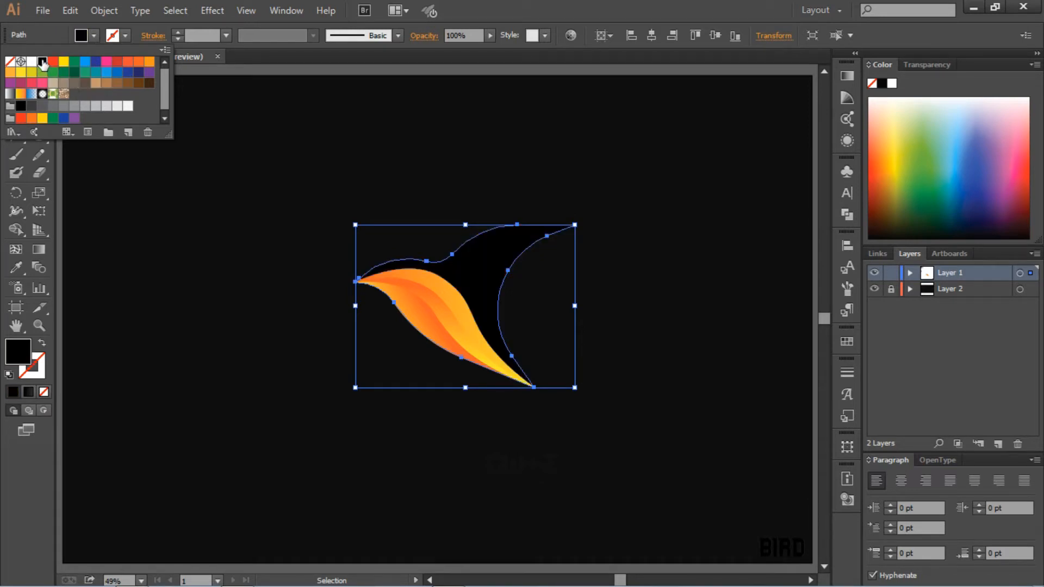
left_click(33, 64)
left_click(459, 144)
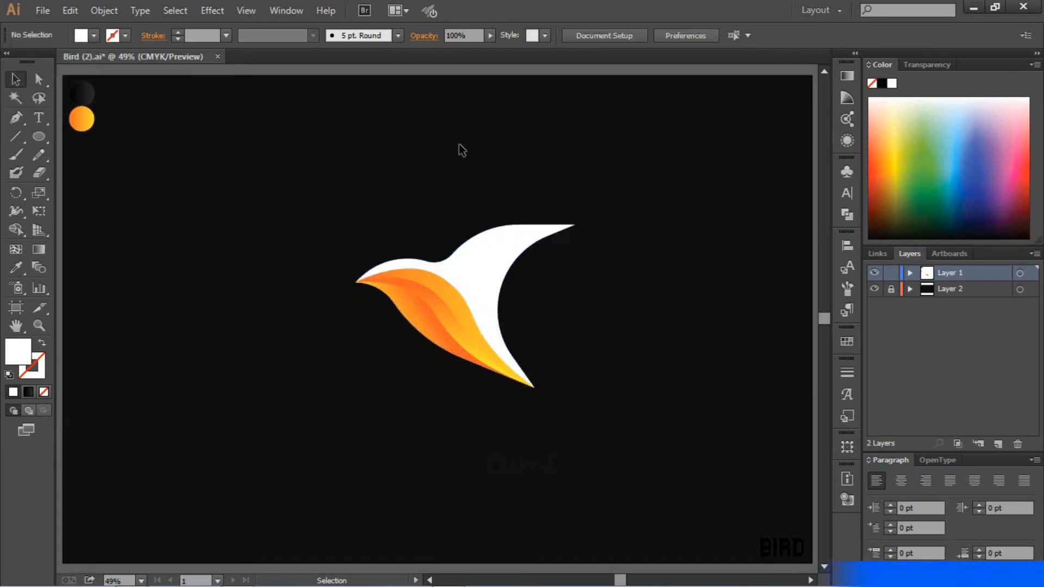
- Fill the body and wing with the sampled orange gradient and run it diagonally from beside the wing to the lower belly
key("ctrl+z")
key("i")
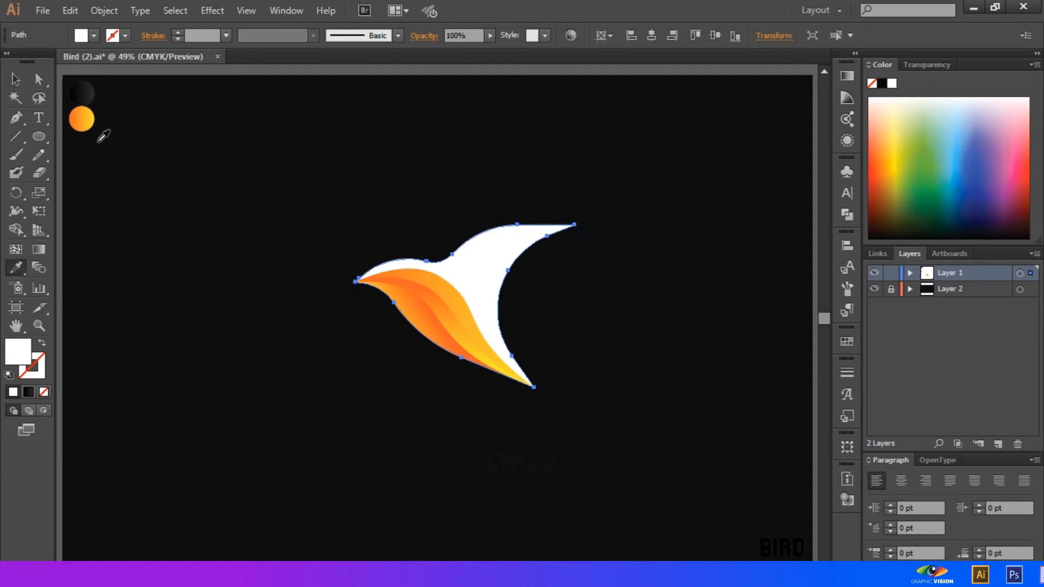
left_click(81, 116)
left_click(13, 74)
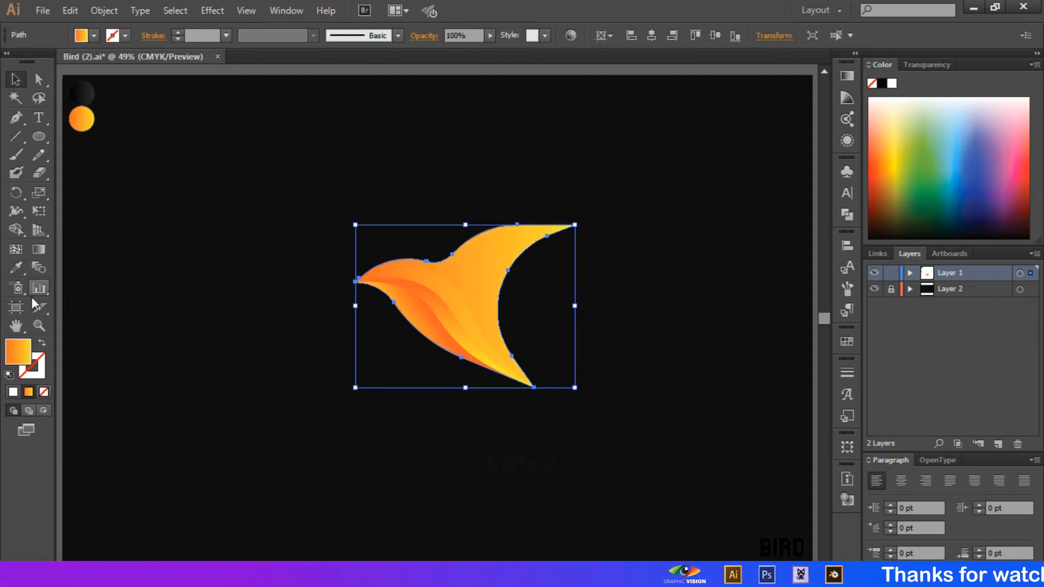
key("g")
left_click_drag(481, 270, 429, 365)
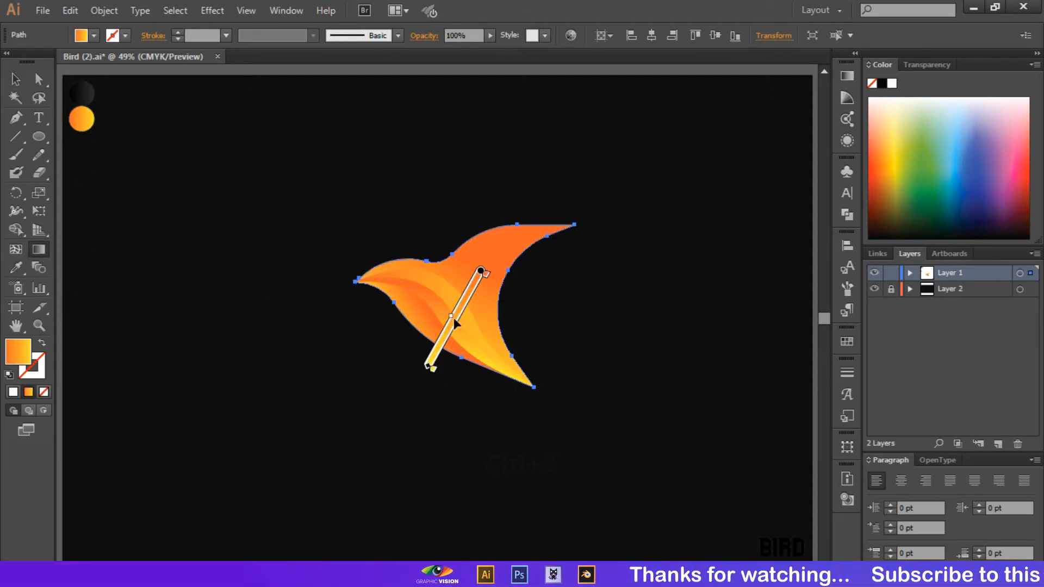
left_click_drag(523, 240, 429, 300)
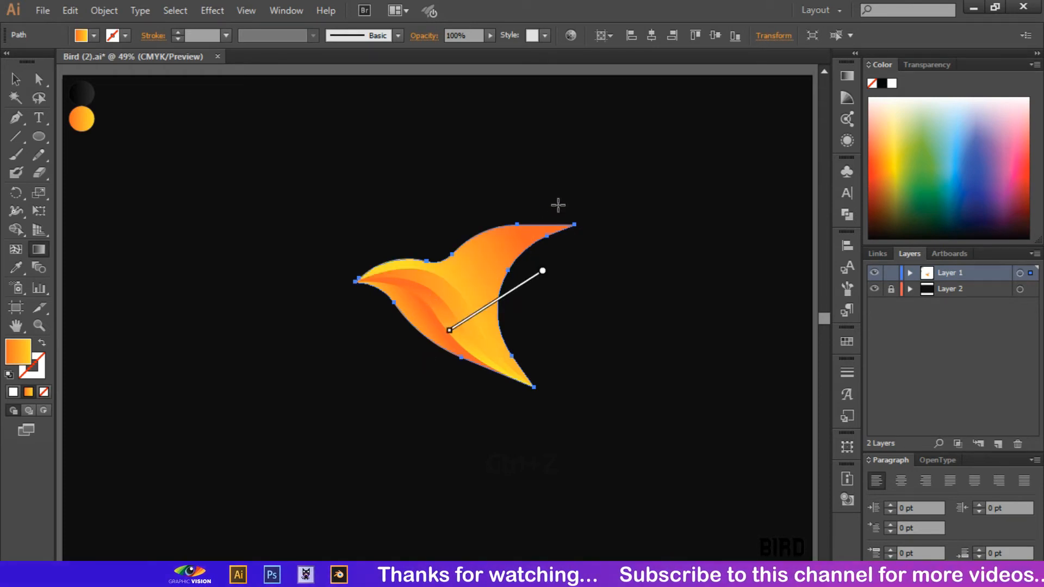
- Try running the orange gradient on the body and wing diagonally from the wing's inner curve past its tip, and undo the last redraw
left_click_drag(576, 235, 507, 288)
mouse_move(597, 175)
left_mouse_down()
mouse_move(474, 256)
mouse_move(647, 149)
left_mouse_up()
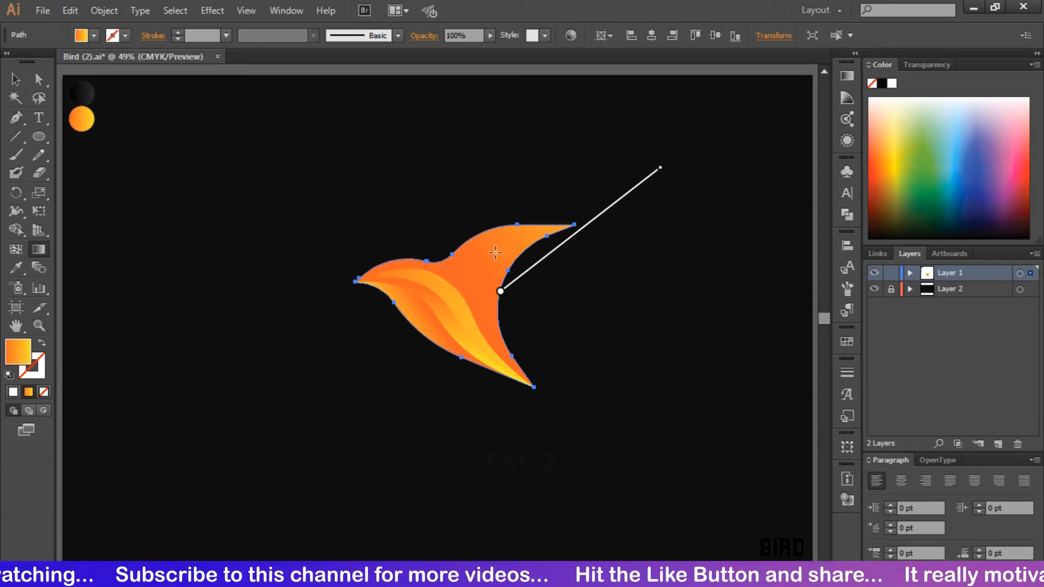
left_click_drag(495, 252, 626, 170)
key("ctrl+z")
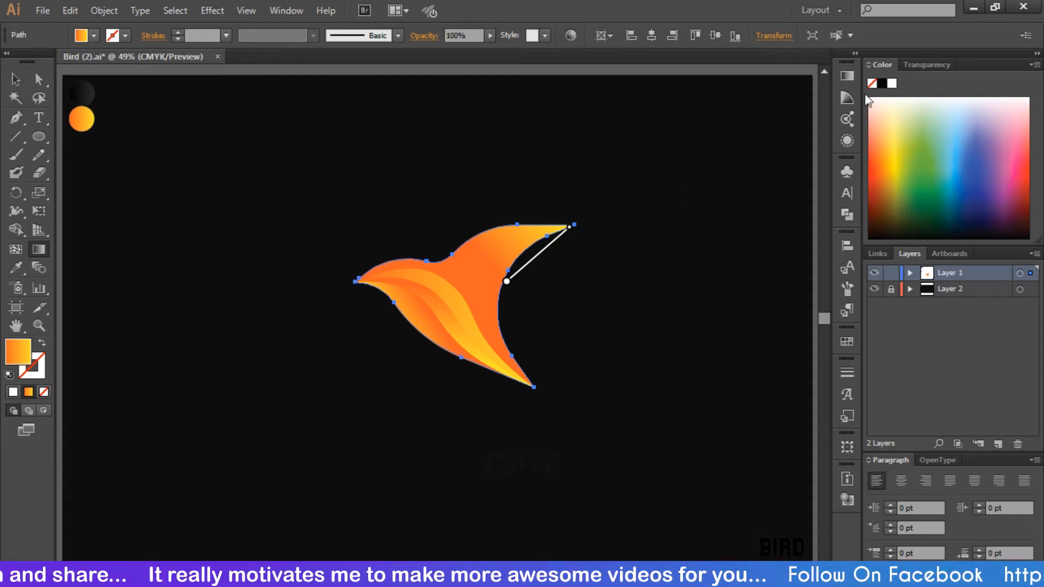
- Recolour the body and wing gradient to start in black (C=0 M=0 Y=0 K=100) and end in orange
left_click(848, 81)
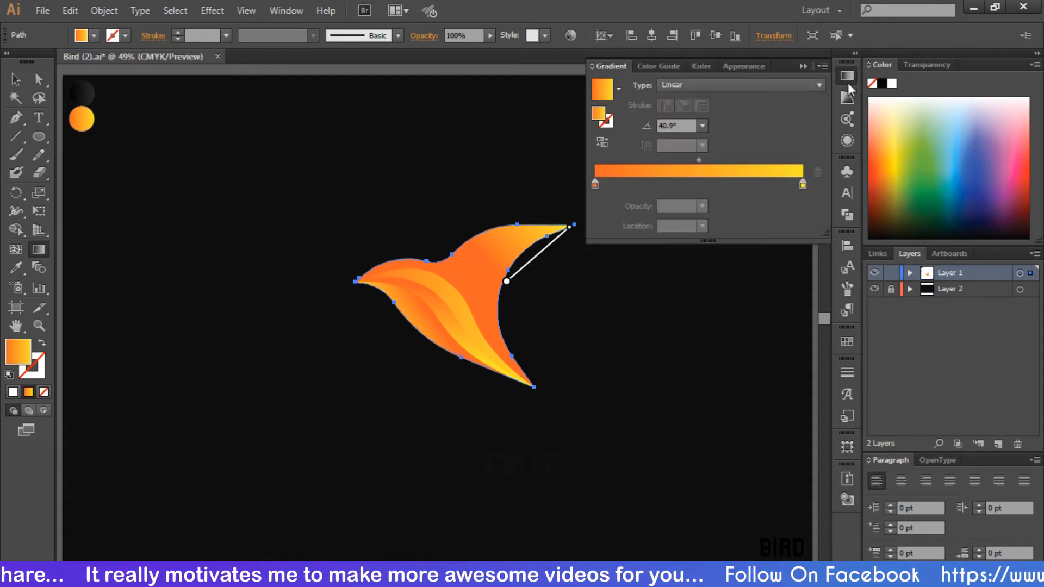
left_click(595, 184)
double_click(595, 184)
left_click(636, 266)
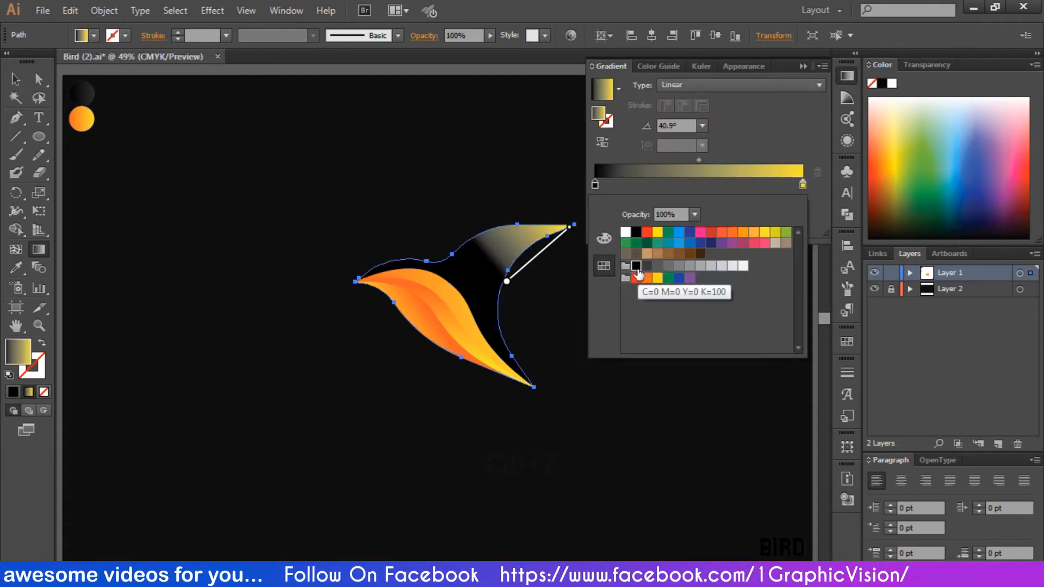
left_click(802, 185)
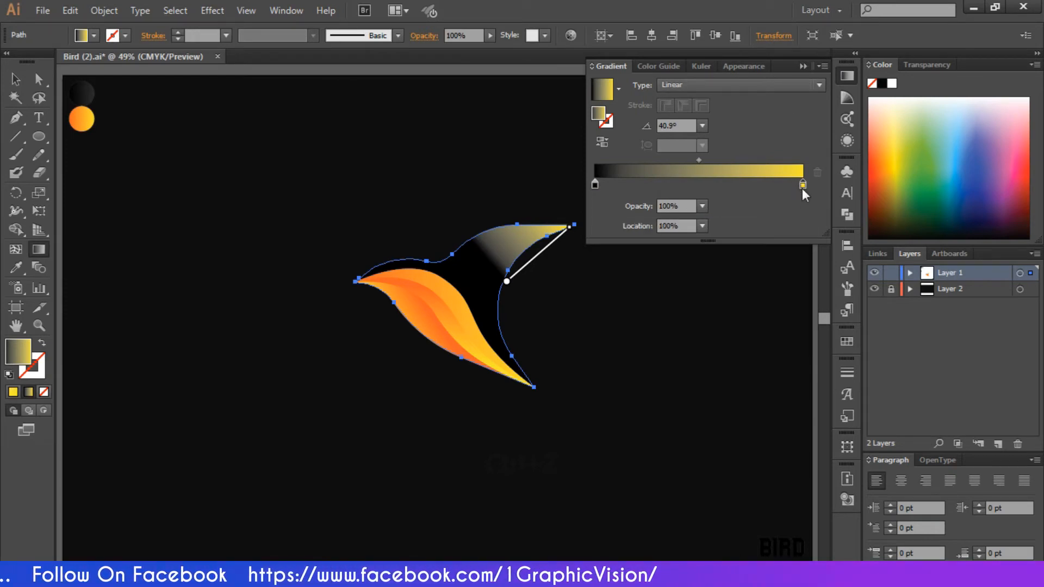
double_click(802, 184)
left_click(722, 232)
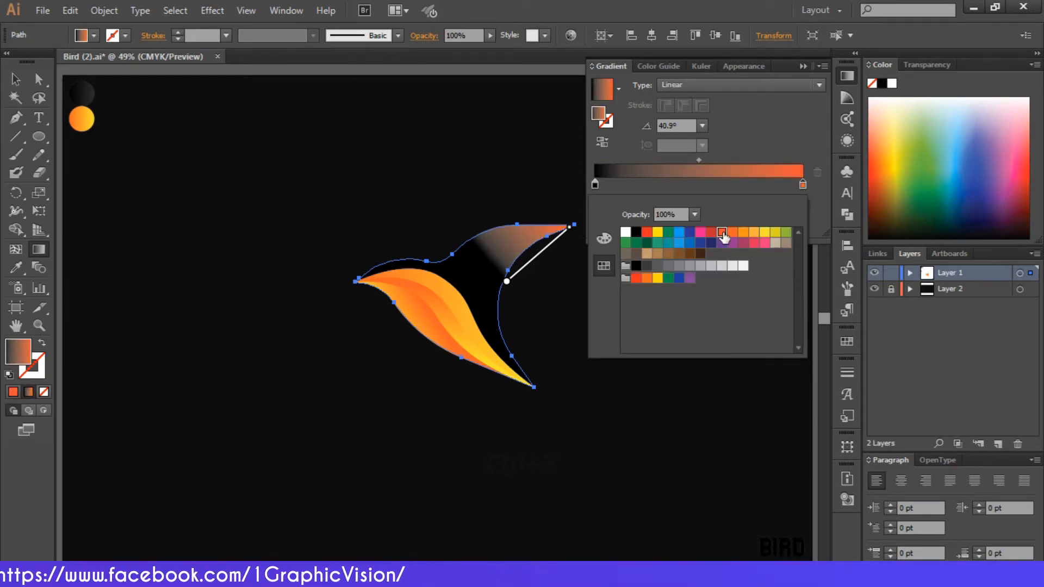
left_click(456, 294)
left_click(803, 68)
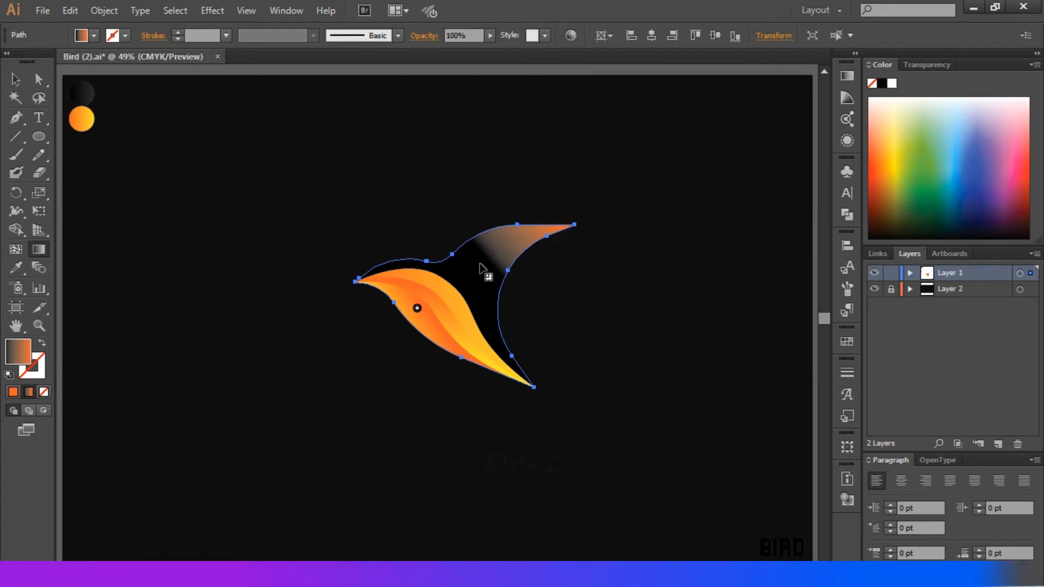
- Try several diagonal runs of the black-to-orange linear gradient, ending with one from below the belly to above the wing
left_click_drag(440, 338, 613, 202)
left_click_drag(439, 362, 620, 154)
left_click_drag(436, 306, 528, 234)
left_click_drag(453, 328, 643, 175)
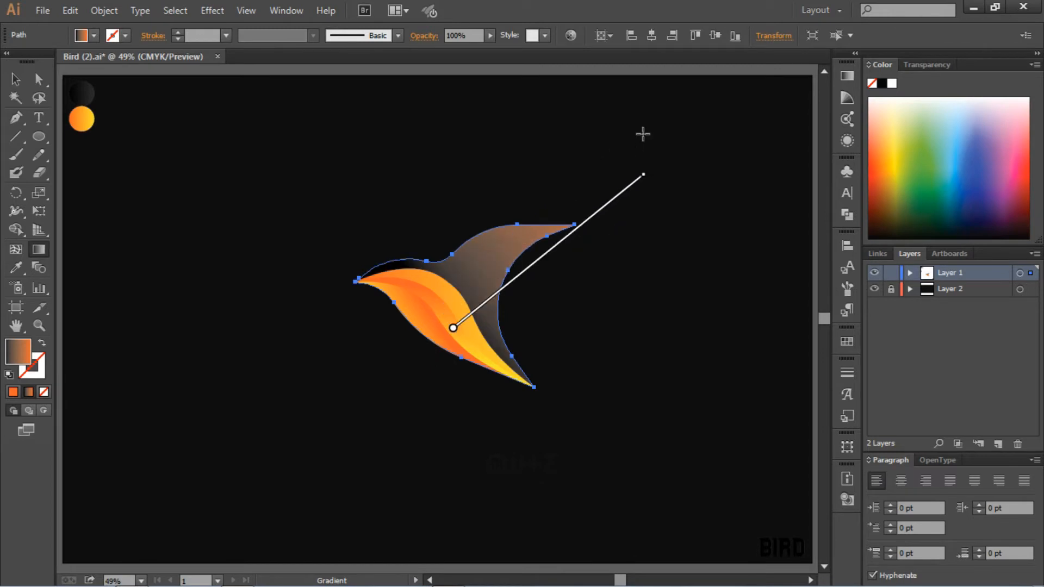
mouse_move(466, 313)
left_mouse_down()
mouse_move(533, 233)
mouse_move(615, 170)
left_mouse_up()
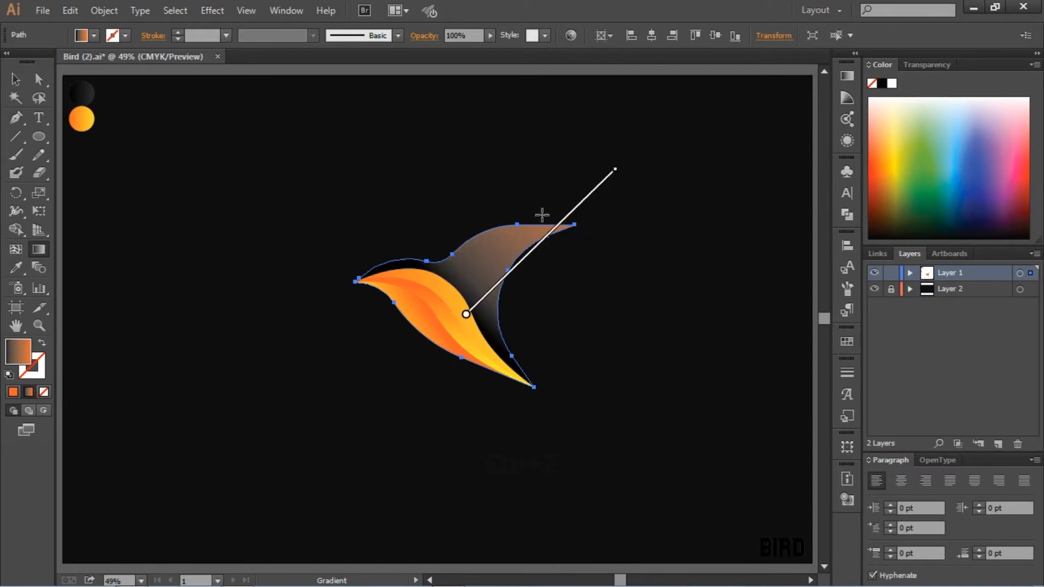
left_click_drag(486, 300, 633, 183)
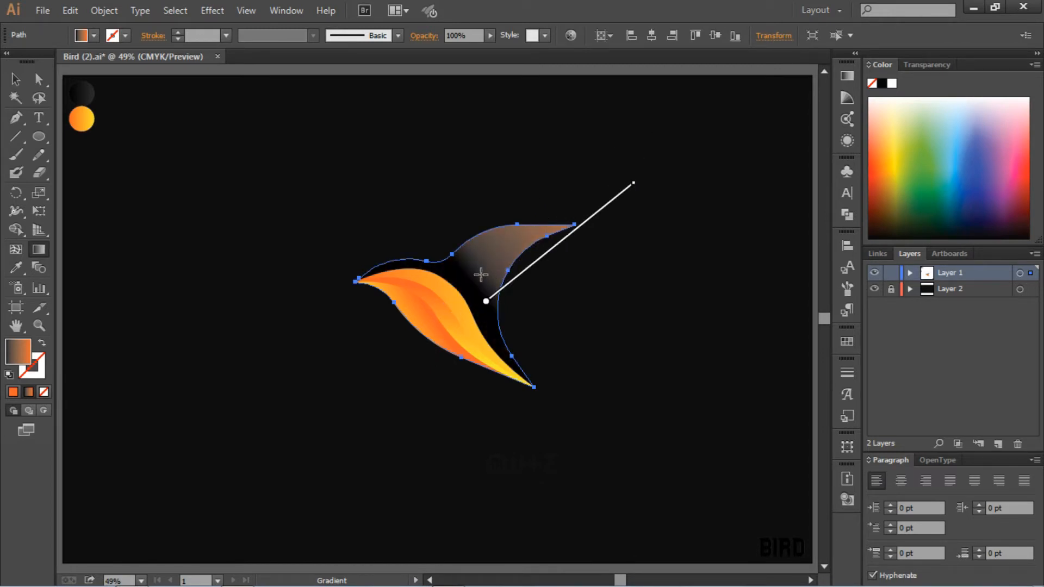
mouse_move(468, 317)
left_mouse_down()
mouse_move(582, 198)
mouse_move(603, 214)
left_mouse_up()
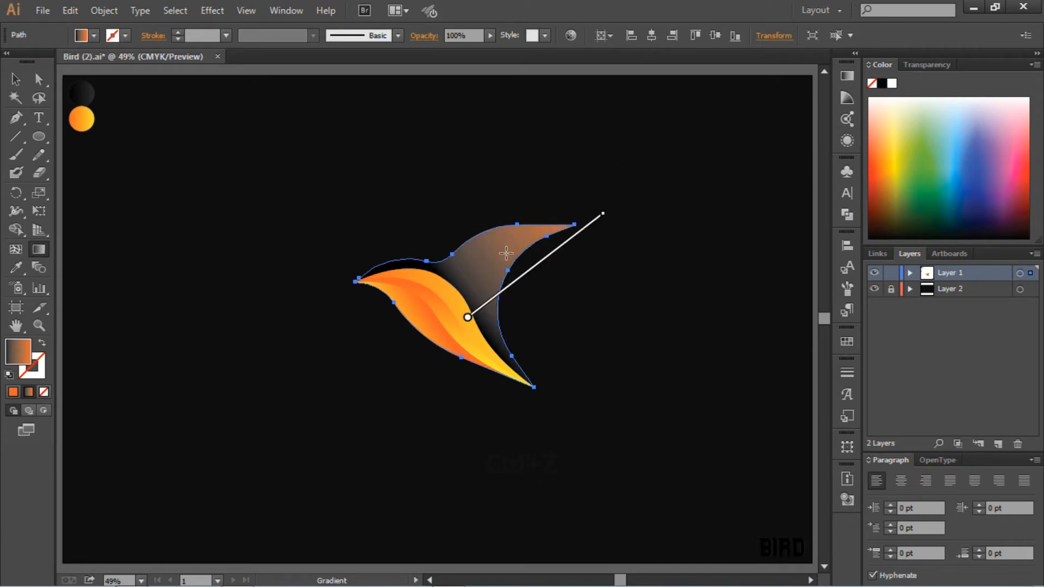
left_click_drag(436, 343, 583, 202)
mouse_move(446, 332)
left_mouse_down()
mouse_move(482, 349)
mouse_move(520, 225)
left_mouse_up()
mouse_move(485, 305)
left_mouse_down()
mouse_move(511, 218)
mouse_move(402, 315)
mouse_move(592, 230)
left_mouse_up()
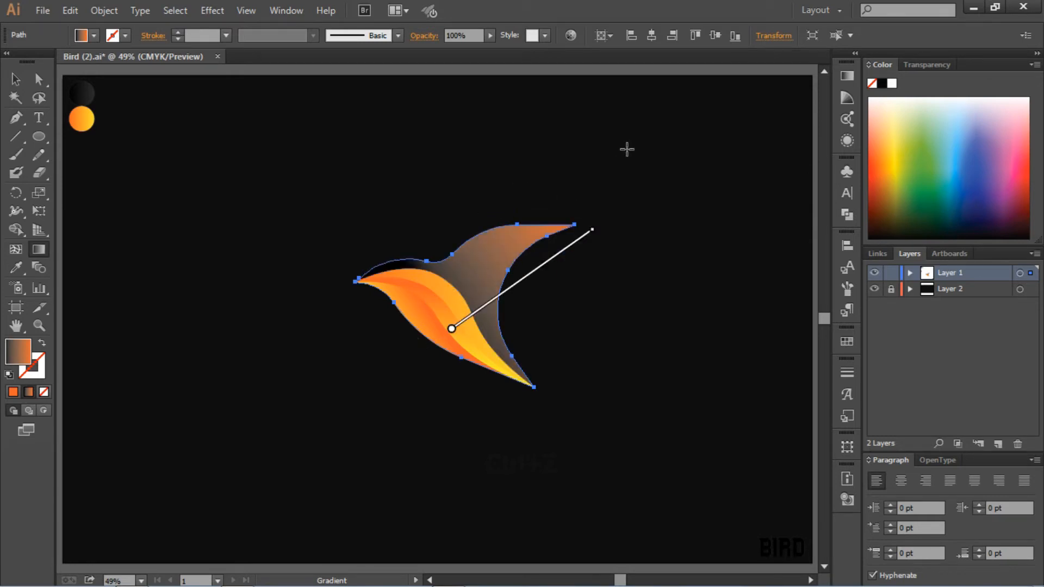
mouse_move(407, 365)
left_mouse_down()
mouse_move(533, 194)
mouse_move(552, 198)
left_mouse_up()
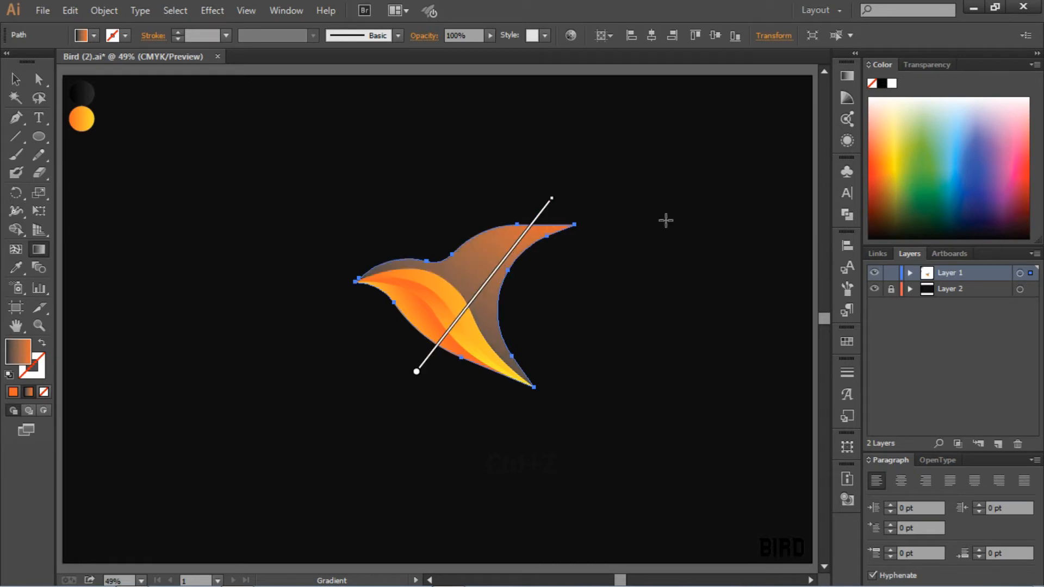
- Change the body and wing gradient type from Linear to Radial
left_click(843, 76)
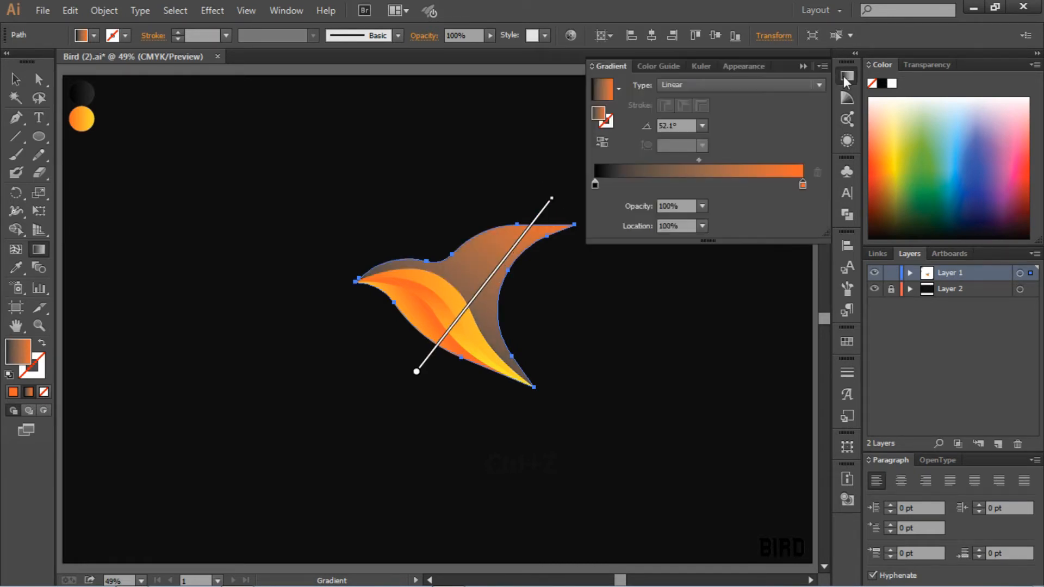
left_click(703, 82)
left_click(691, 112)
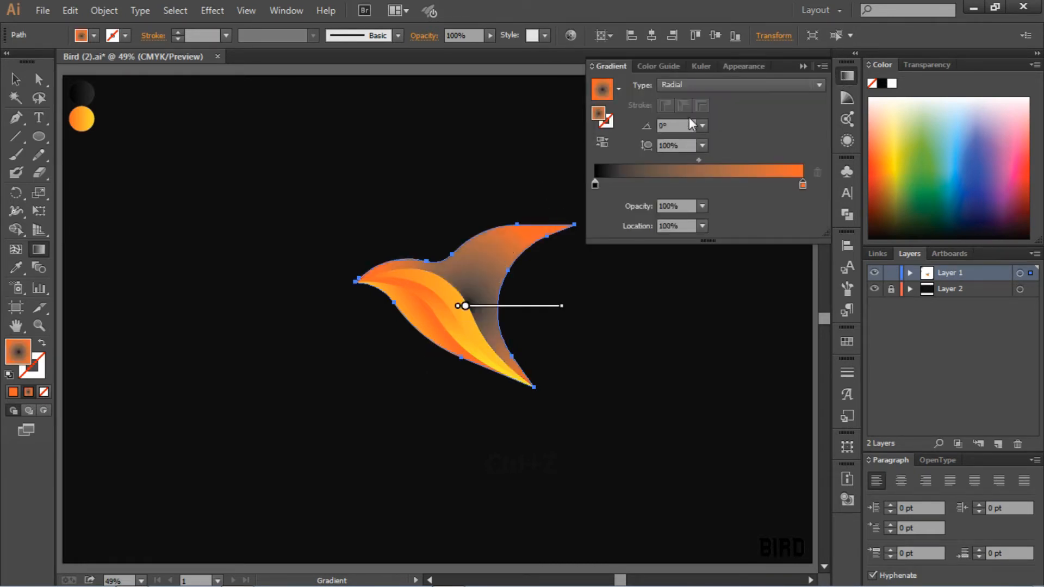
- Try different centres and radii for the radial gradient, settle on one from the lower belly edge to the wing's inner edge, and deselect the shape
left_click_drag(418, 348, 560, 180)
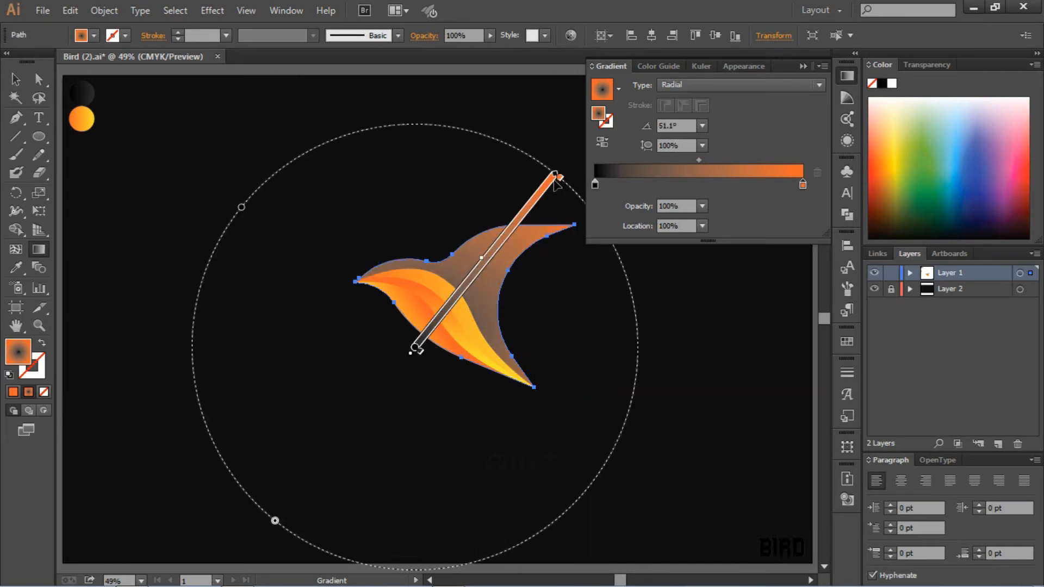
left_click_drag(421, 408, 515, 260)
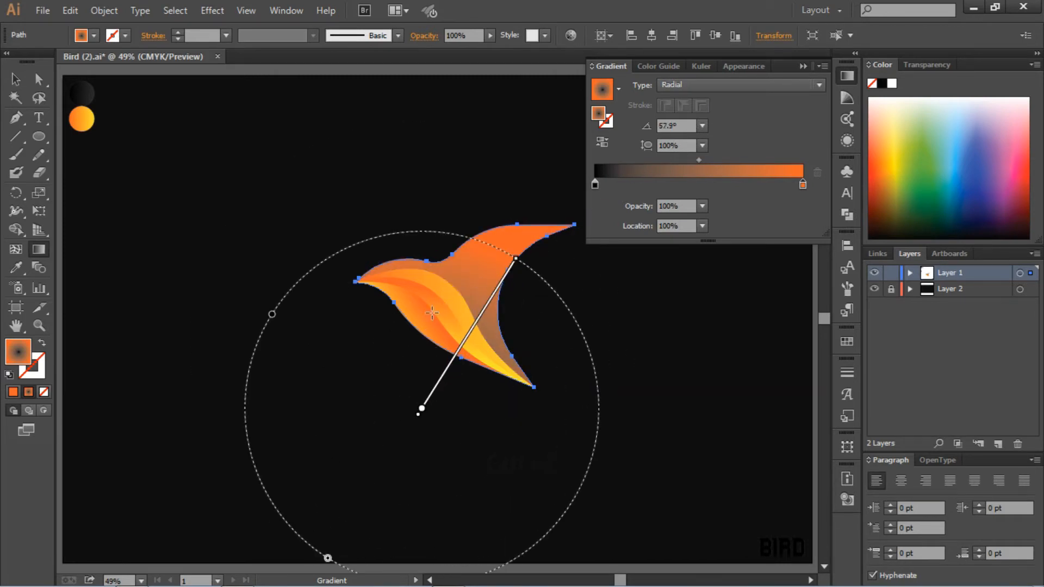
left_click_drag(426, 337, 498, 244)
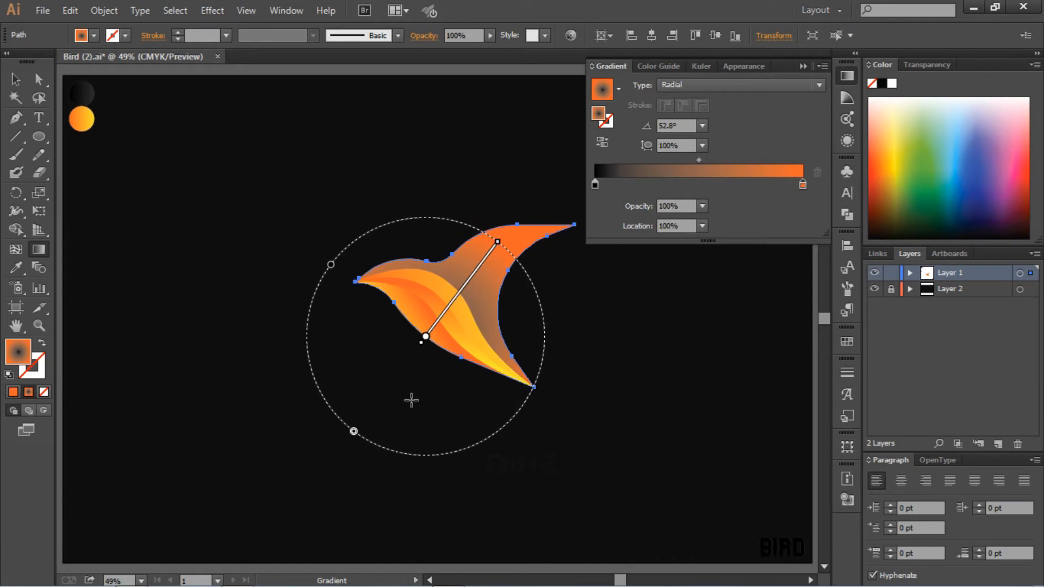
left_click_drag(410, 400, 524, 235)
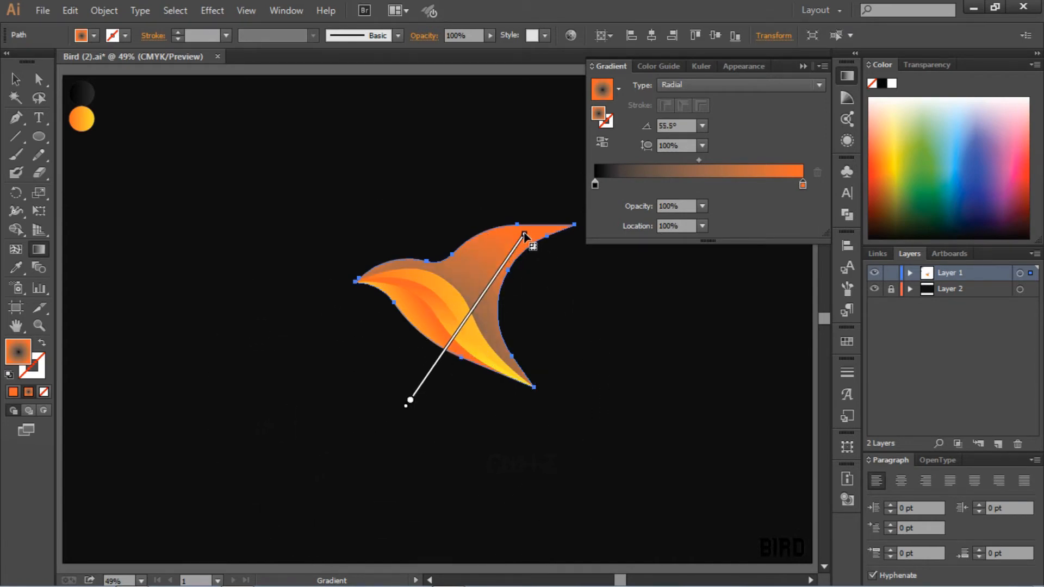
left_click_drag(428, 334, 494, 241)
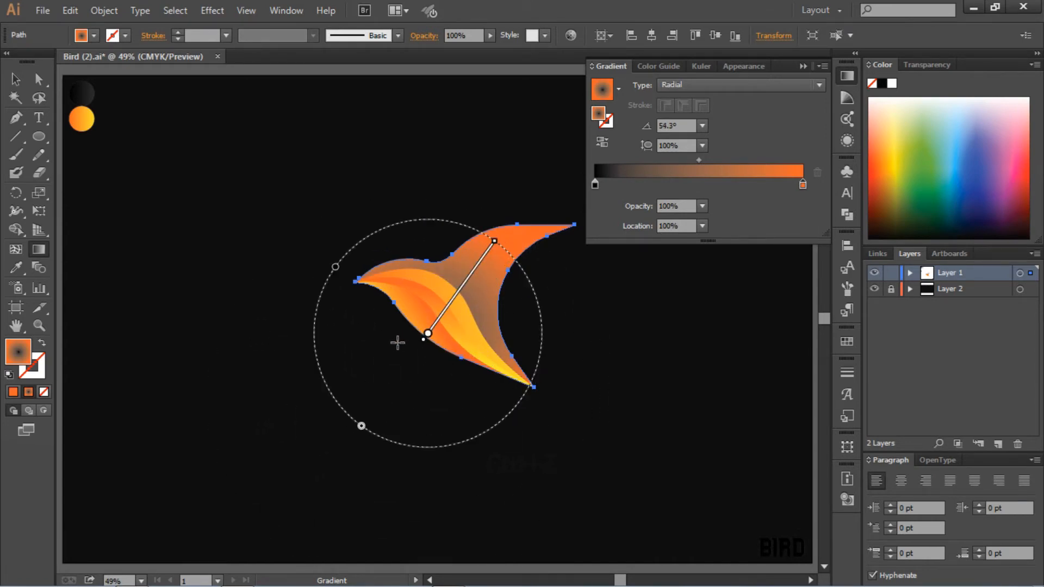
left_click_drag(390, 356, 531, 283)
left_click_drag(438, 351, 511, 285)
left_click_drag(443, 302, 478, 275)
left_click_drag(423, 349, 538, 251)
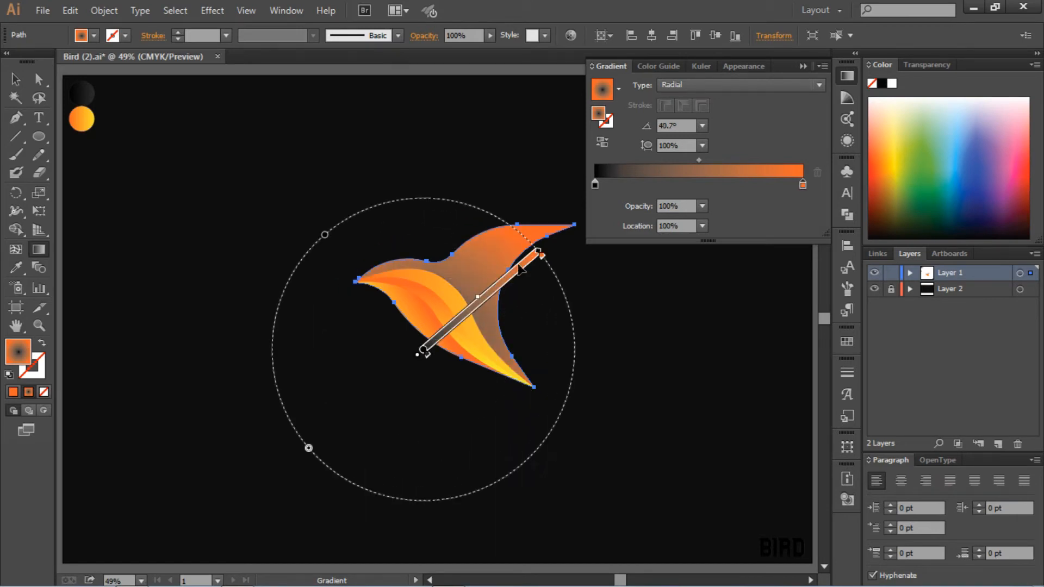
left_click(15, 79)
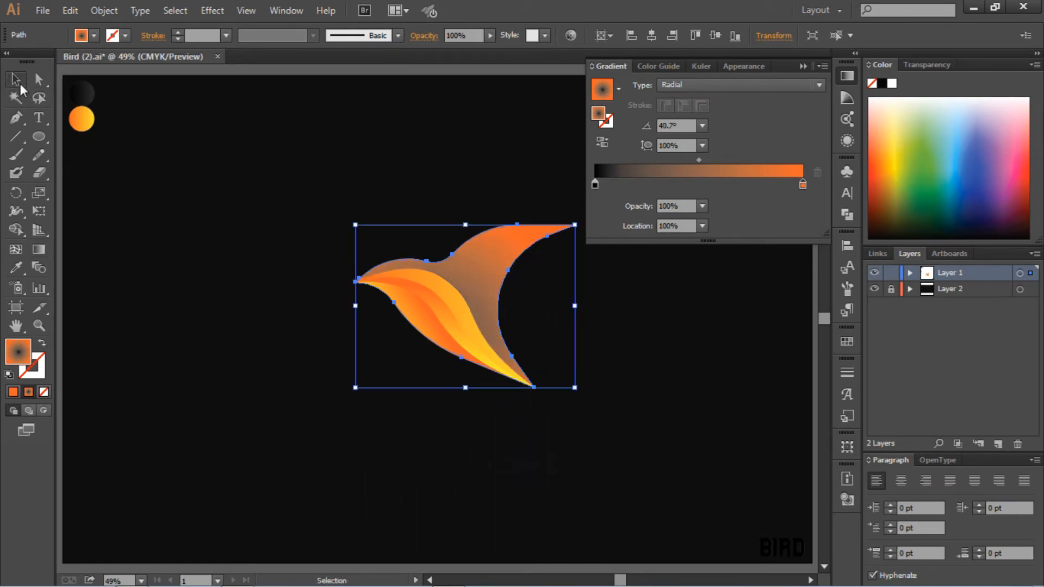
left_click(377, 177)
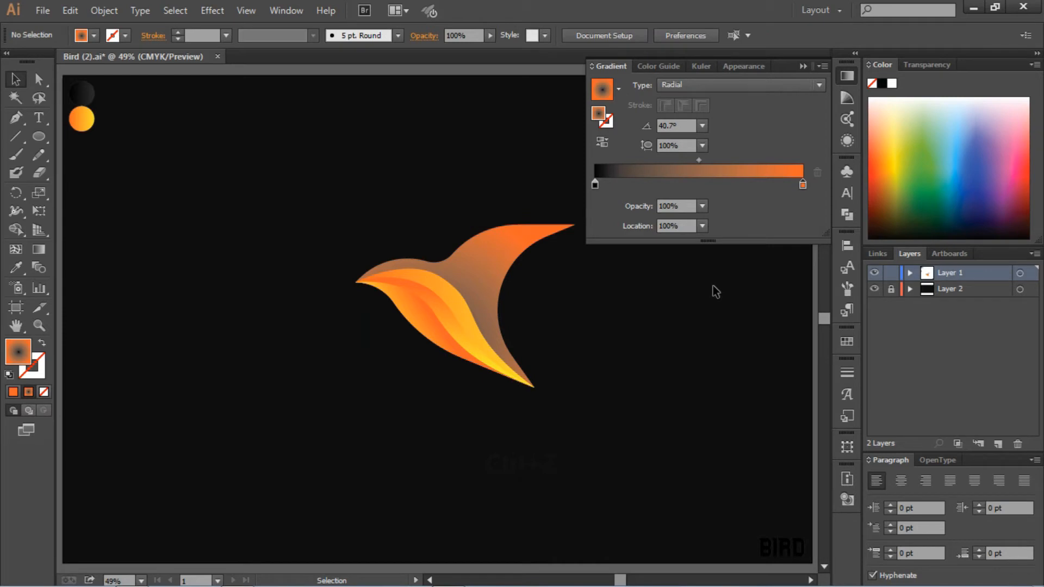
- Set the body and wing gradient's midpoint location to 72.1% and its starting colour to white
left_click(493, 257)
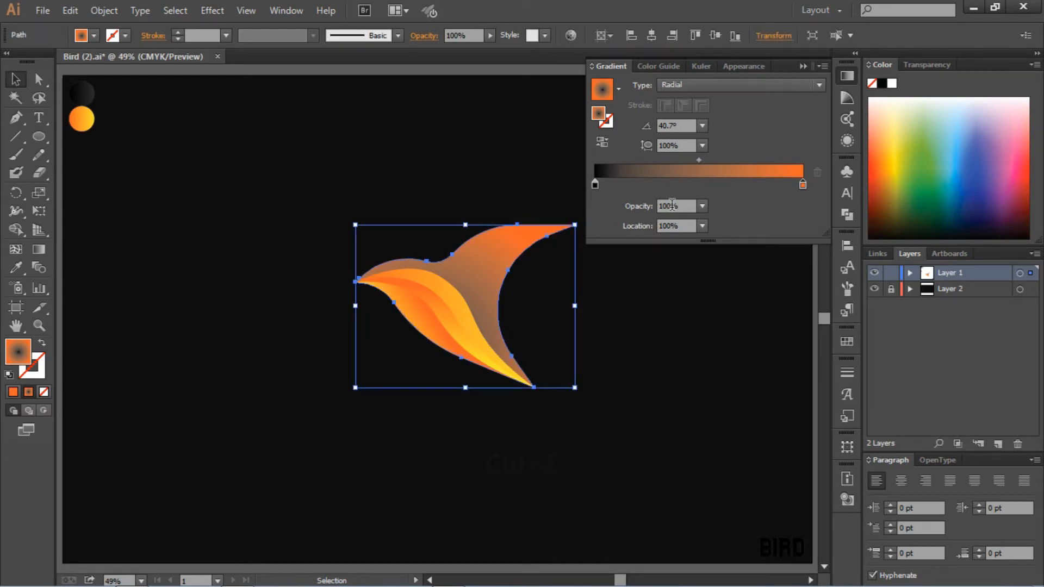
left_click_drag(699, 159, 746, 159)
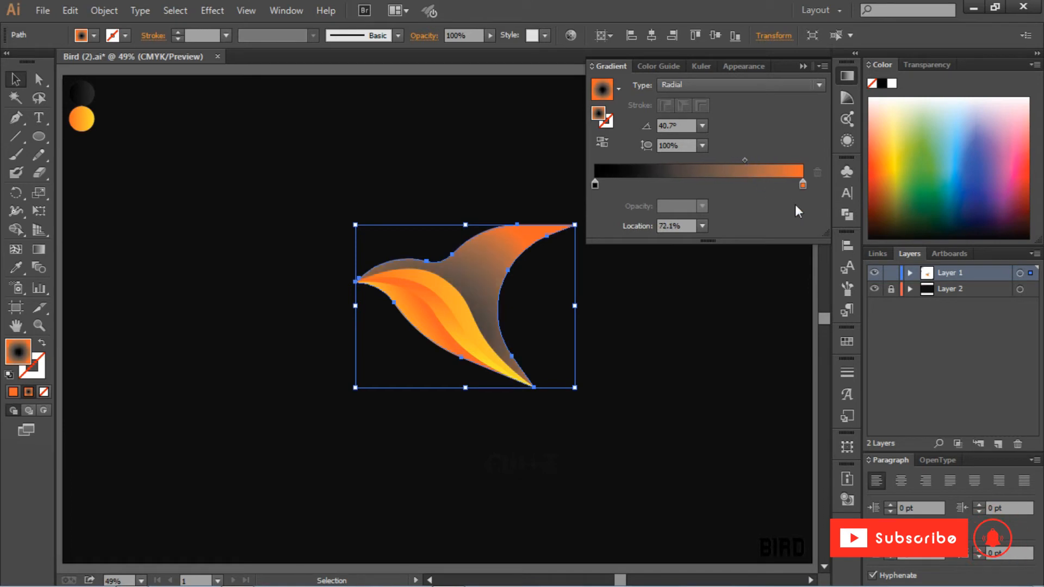
double_click(595, 185)
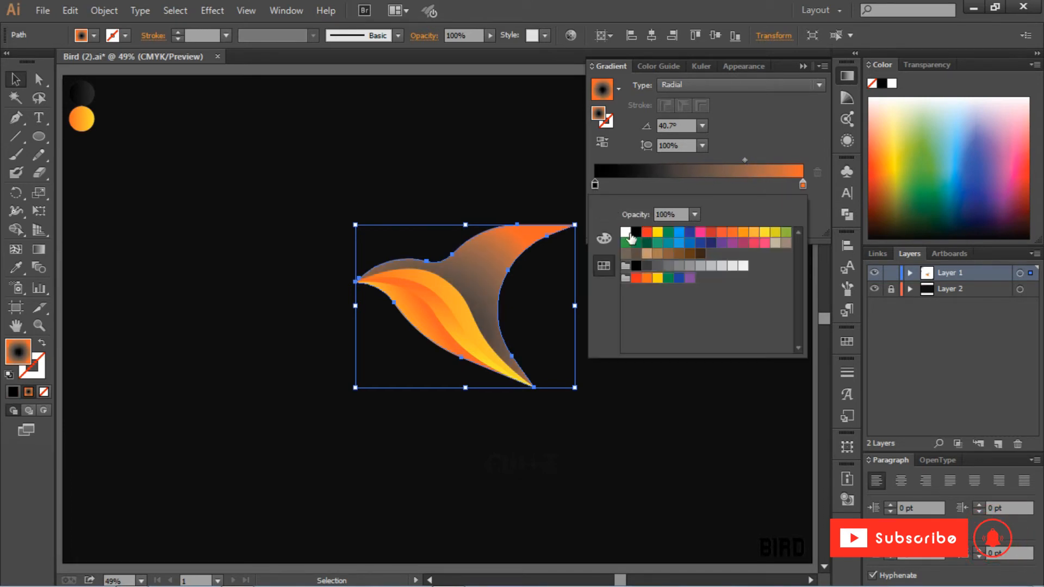
left_click(626, 233)
left_click(347, 123)
left_click(347, 123)
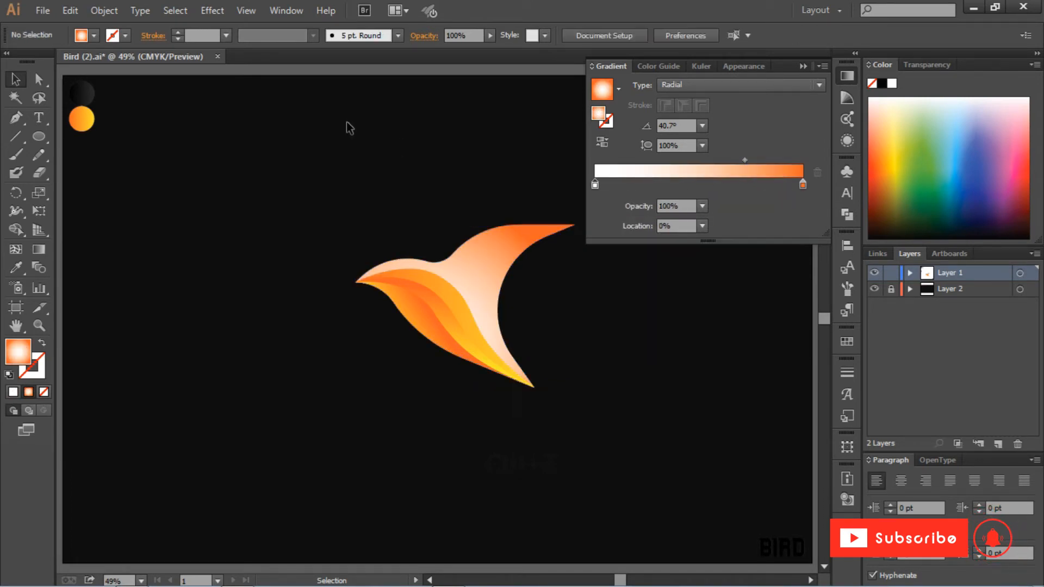
- Try orange, black and yellow swatches on the gradient's end colour, and settle on light orange C=0 M=35 Y=85 K=0
left_click(494, 233)
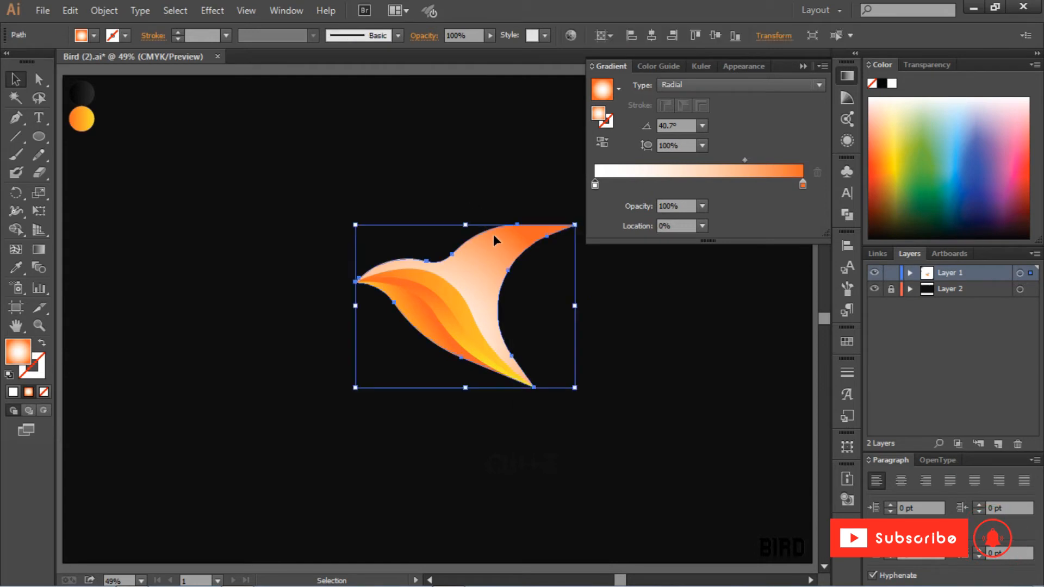
double_click(803, 184)
left_click(755, 233)
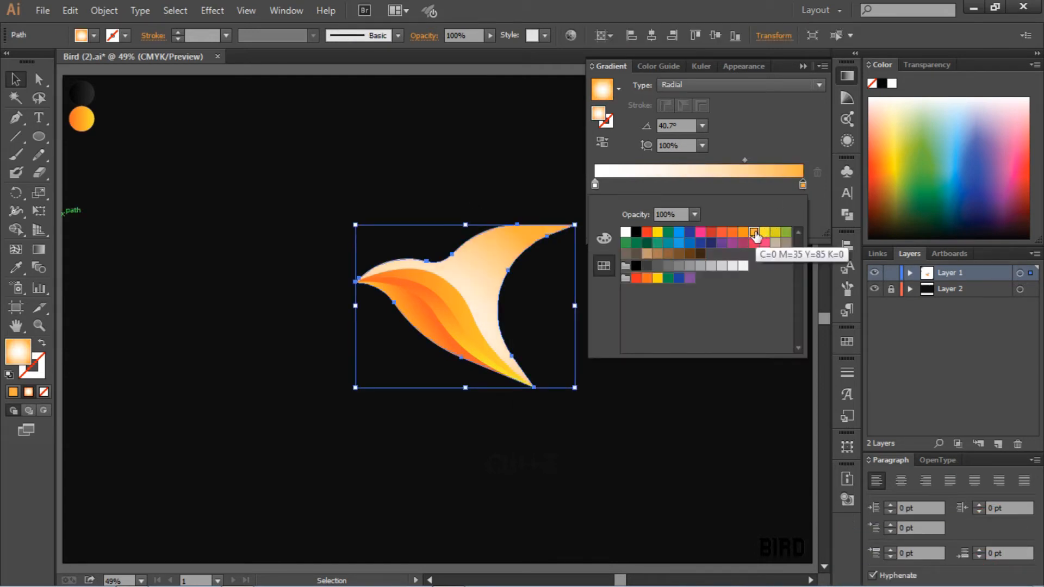
left_click(742, 232)
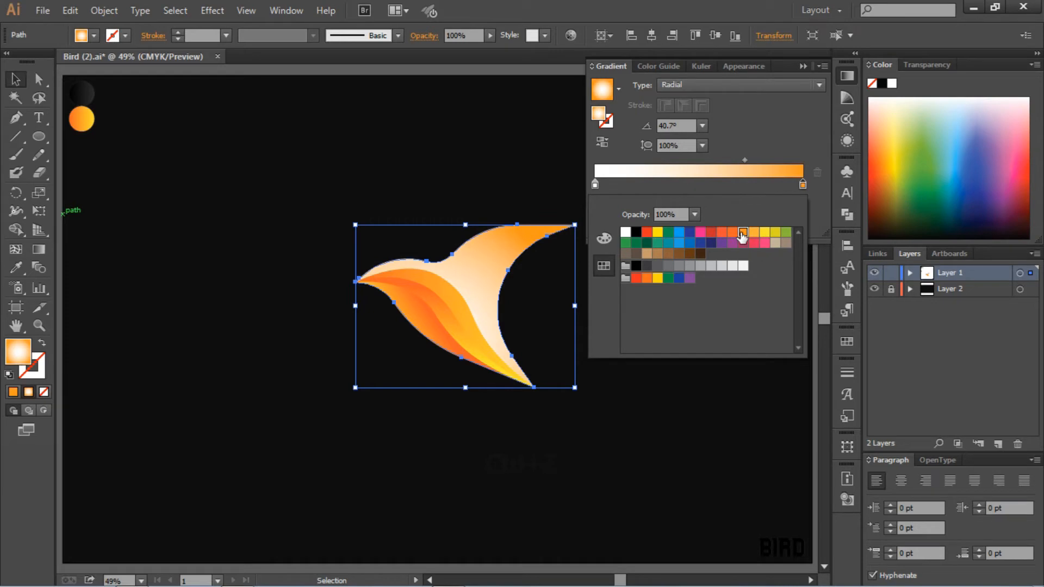
left_click(635, 233)
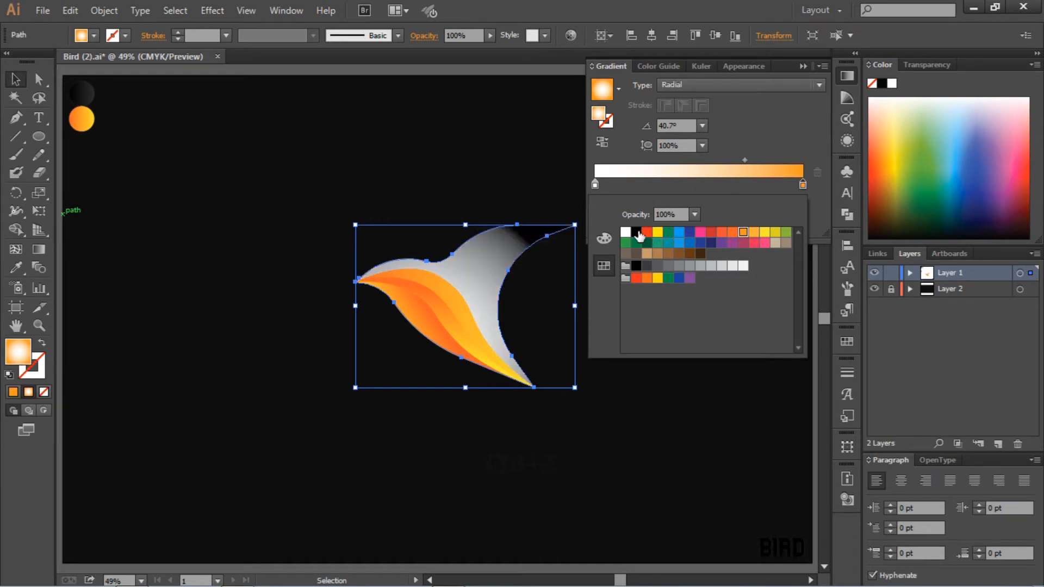
left_click(743, 232)
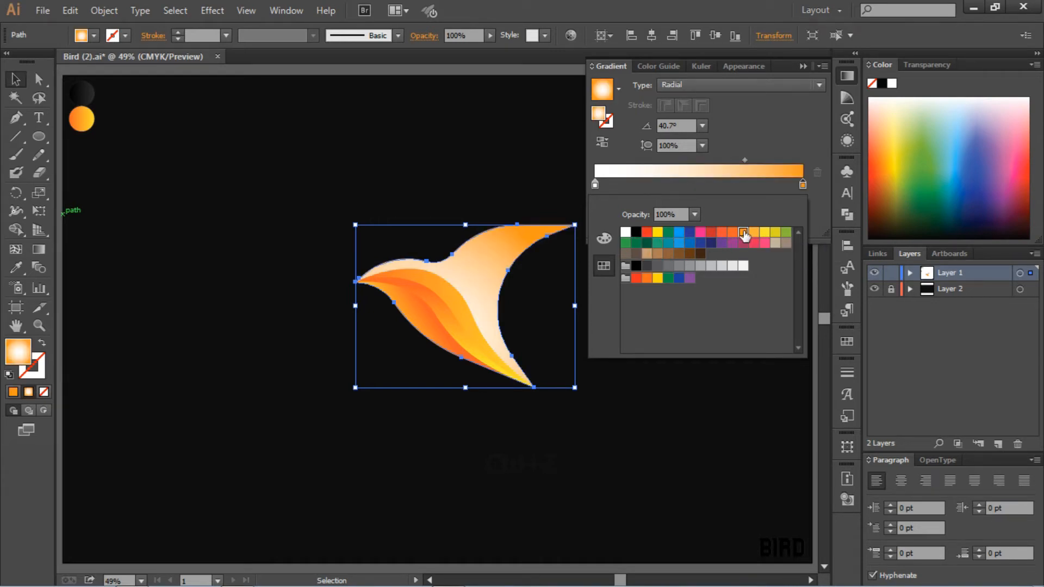
left_click(761, 234)
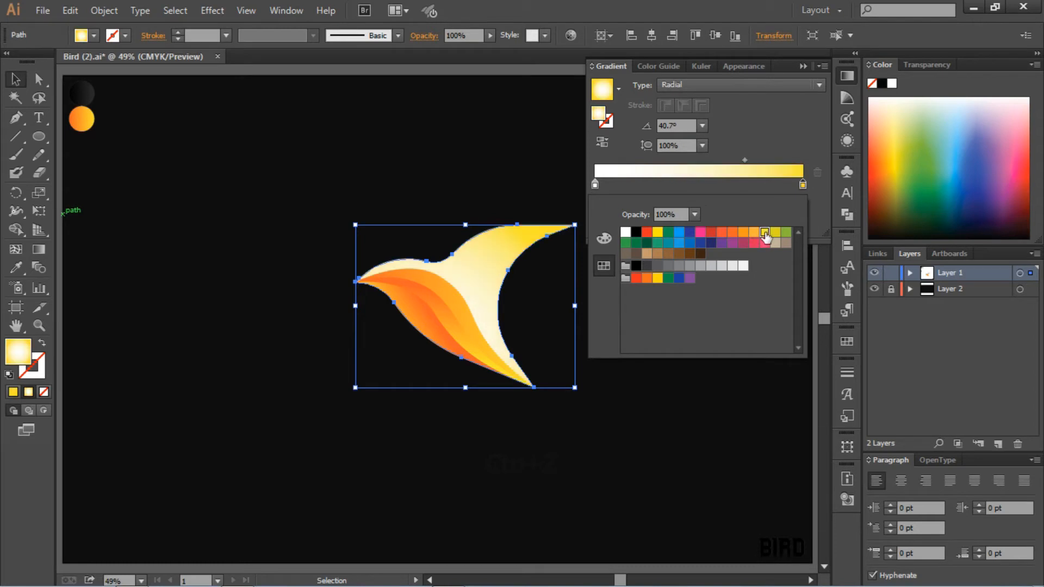
left_click(755, 233)
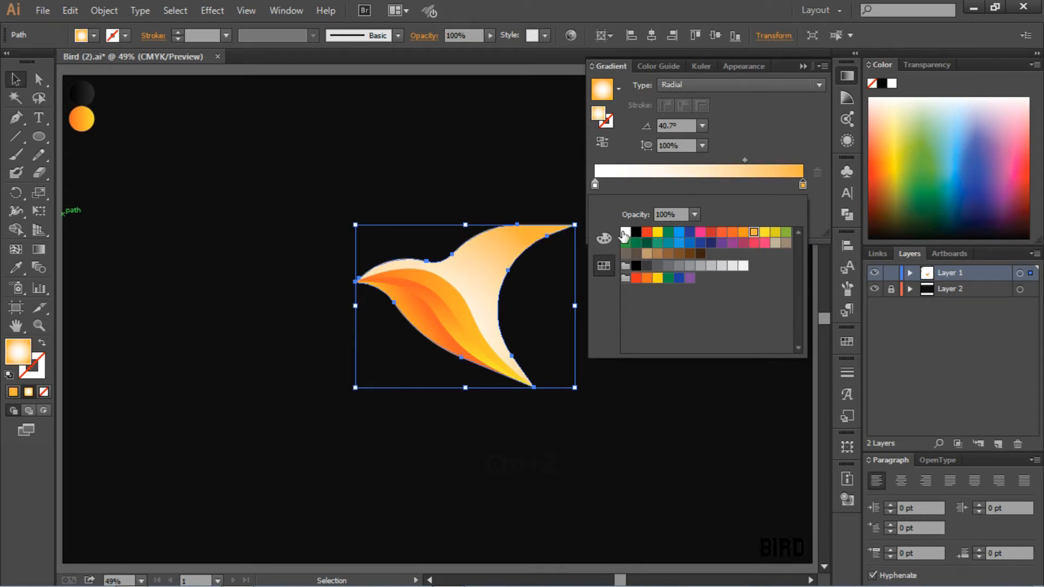
- Lighten the end colour of the body and wing gradient by setting yellow to 47% and lowering magenta, and deselect the shape
double_click(803, 187)
left_click(603, 238)
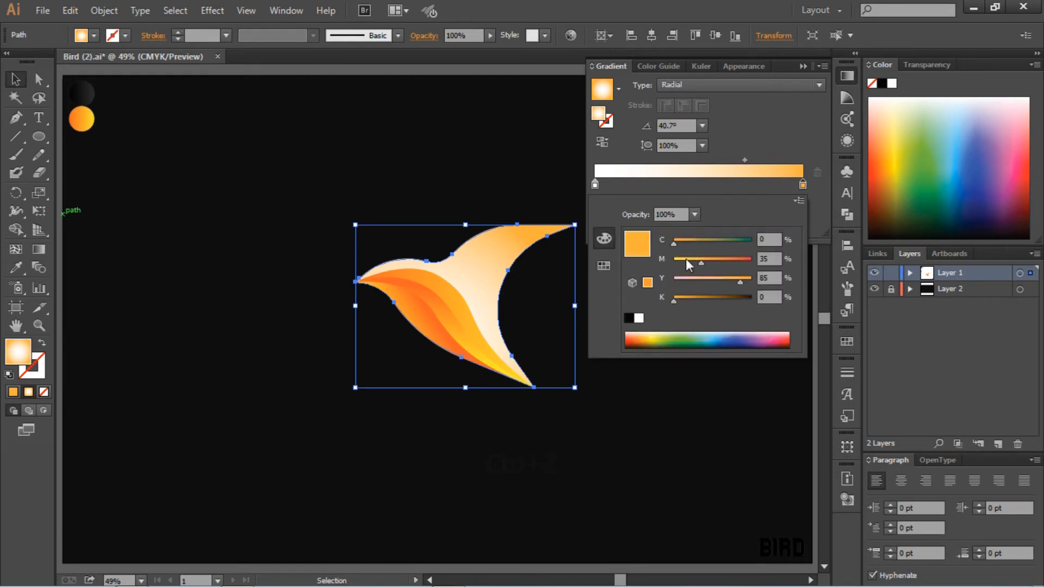
left_click(710, 277)
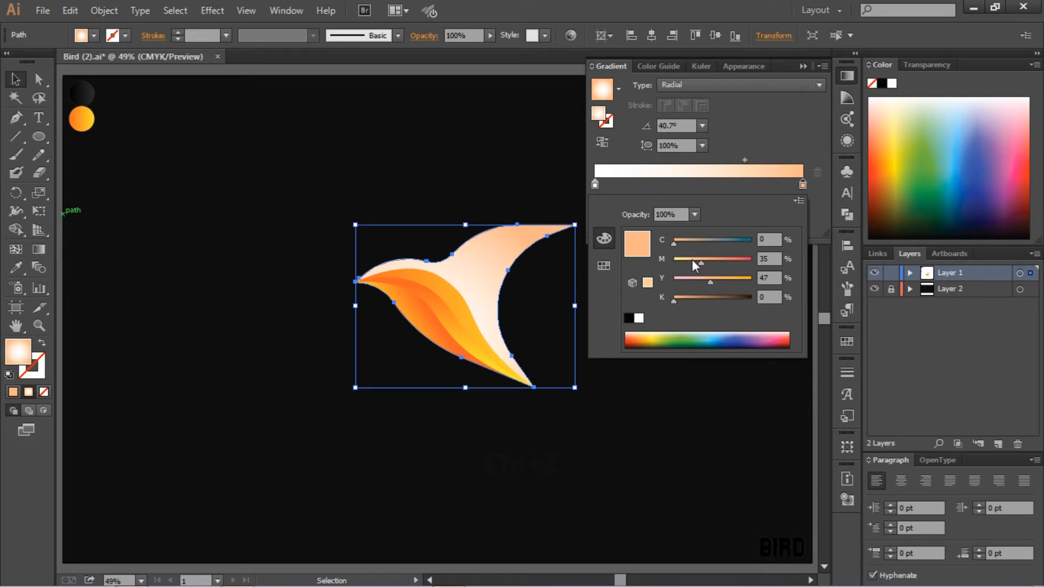
left_click_drag(691, 259, 684, 259)
left_click(560, 200)
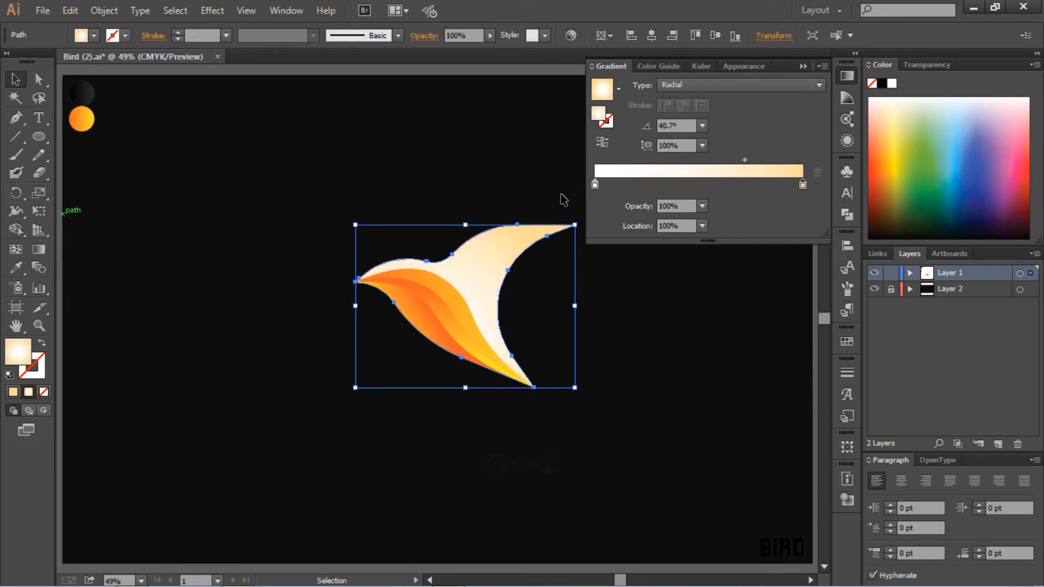
left_click(801, 67)
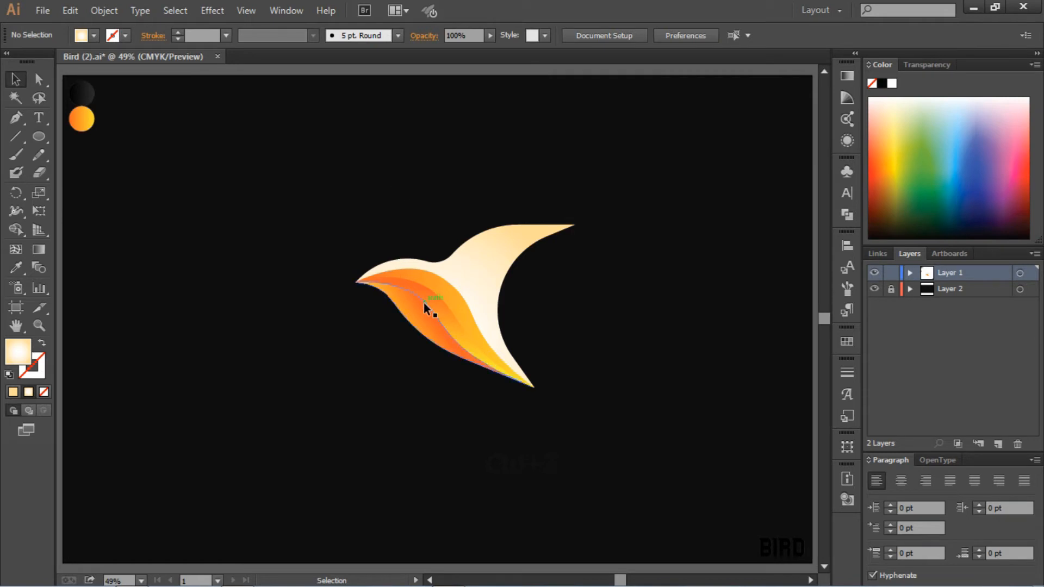
- Try the body and wing gradient on the two inner belly pieces in turn, undoing each application
left_click(439, 308)
left_click(15, 268)
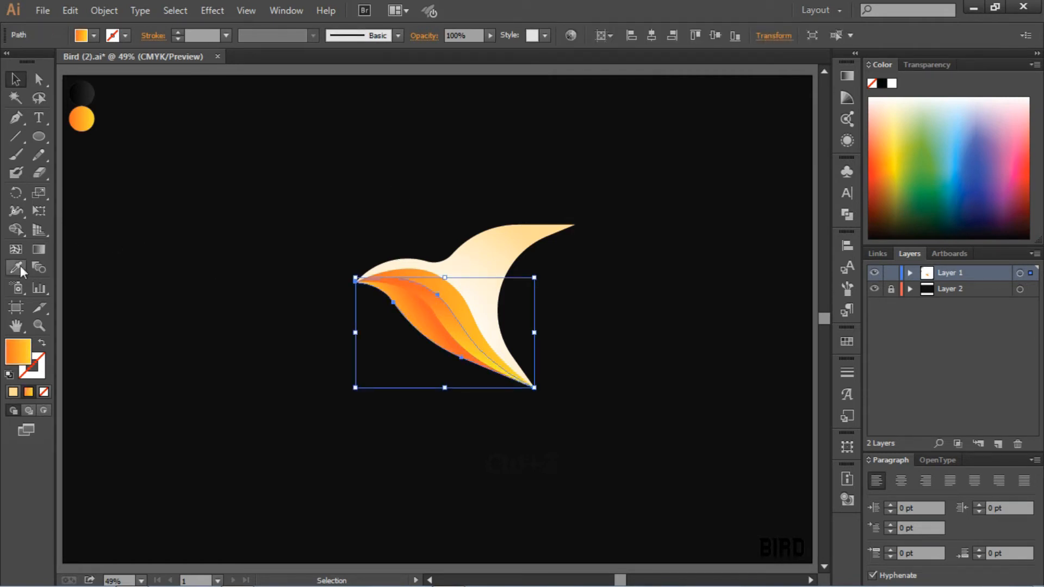
left_click(499, 255)
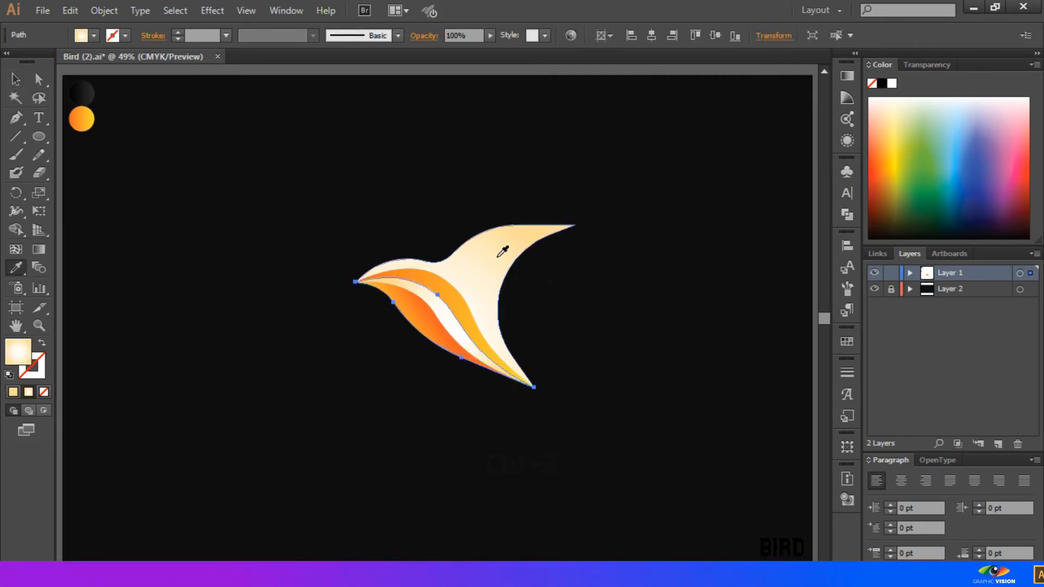
key("ctrl+z")
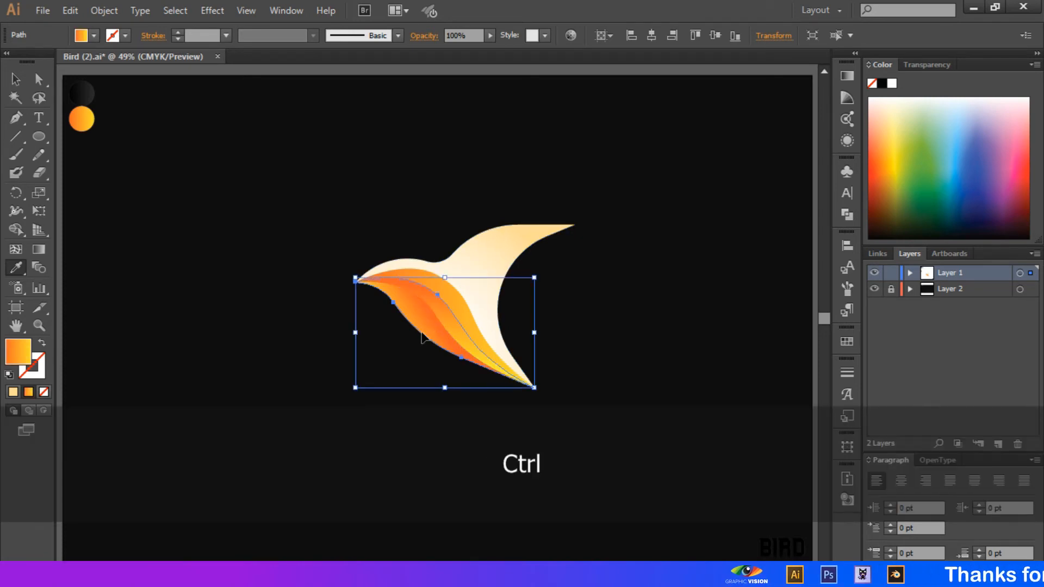
left_click(514, 253)
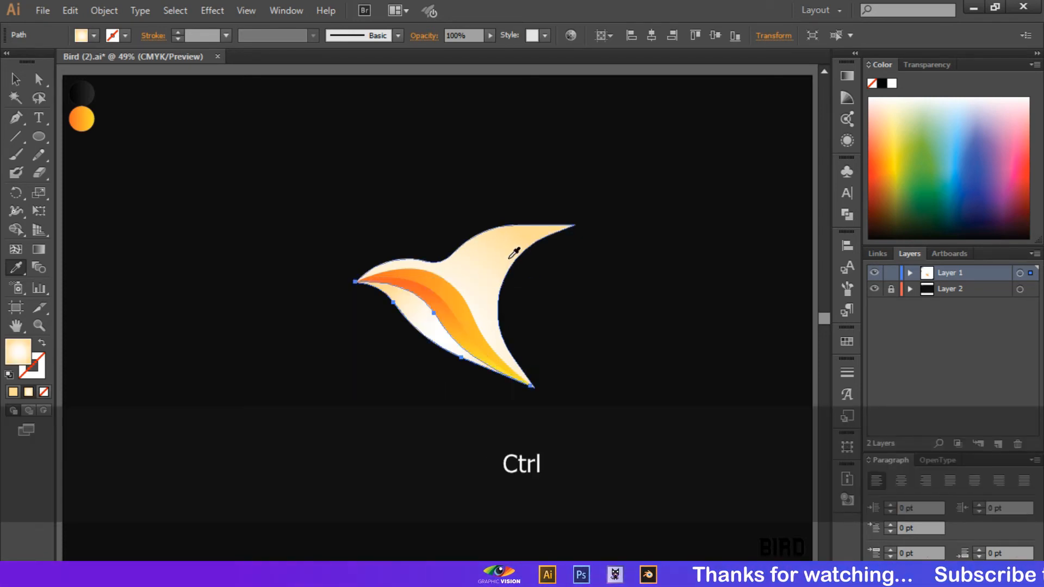
key("ctrl+z")
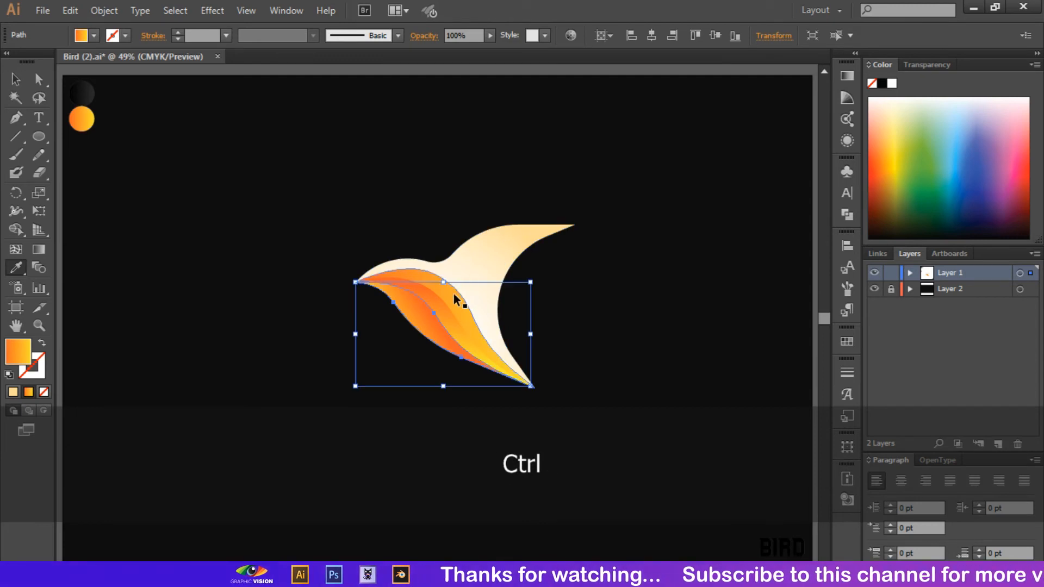
- Copy the body and wing gradient onto the outermost belly piece with the Eyedropper, and deselect it
left_click(480, 264)
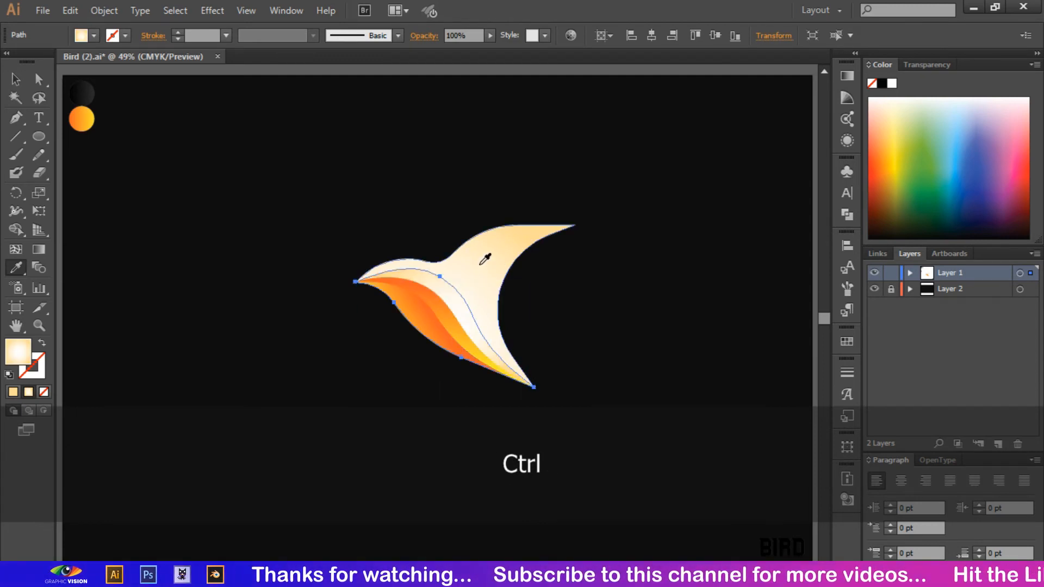
left_click(16, 82)
left_click(205, 137)
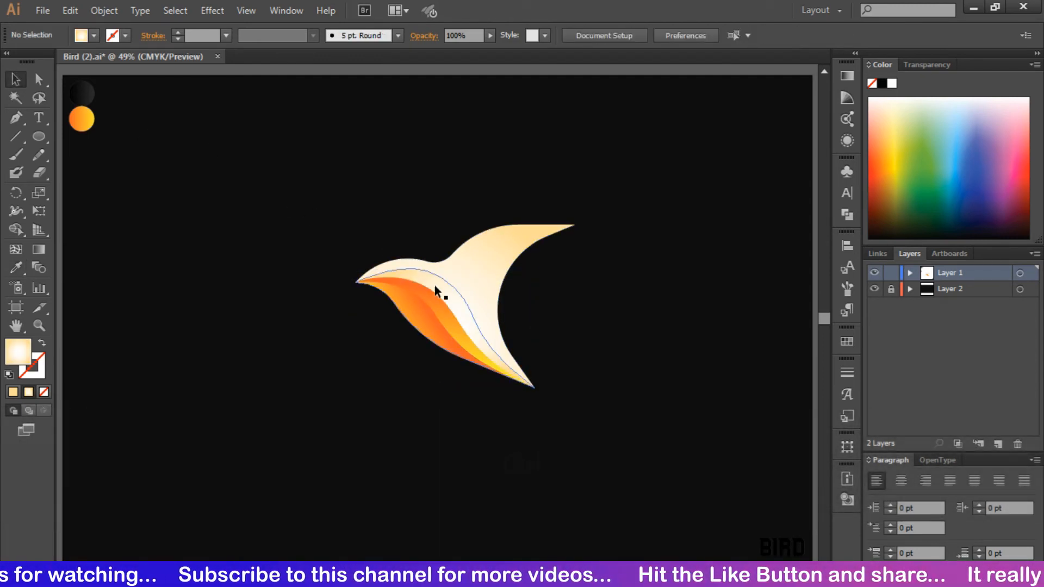
- Redraw the outermost belly piece's radial gradient from well below the belly to just past the piece's upper edge, and deselect it
left_click(451, 294)
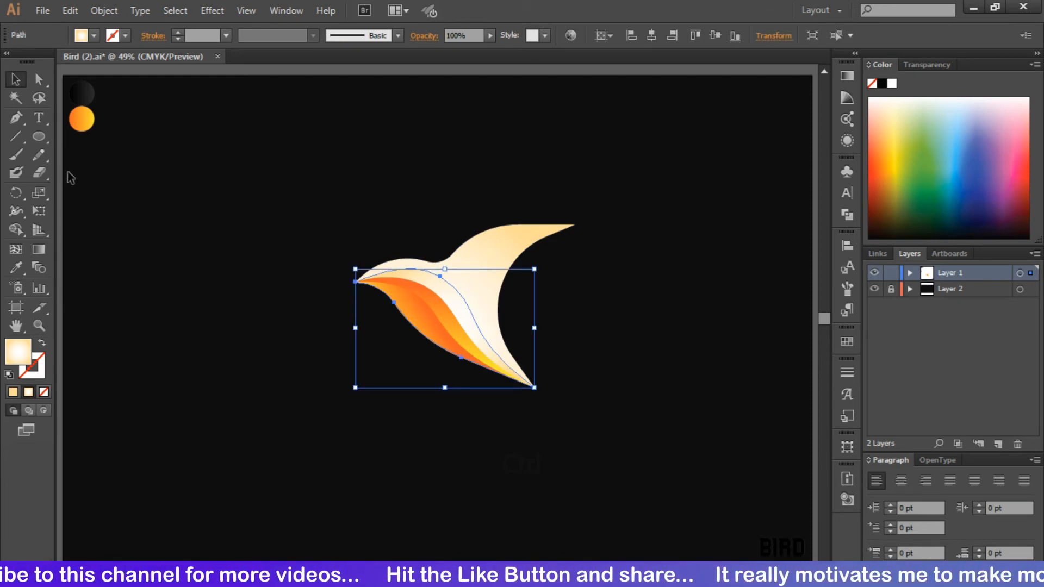
left_click(39, 249)
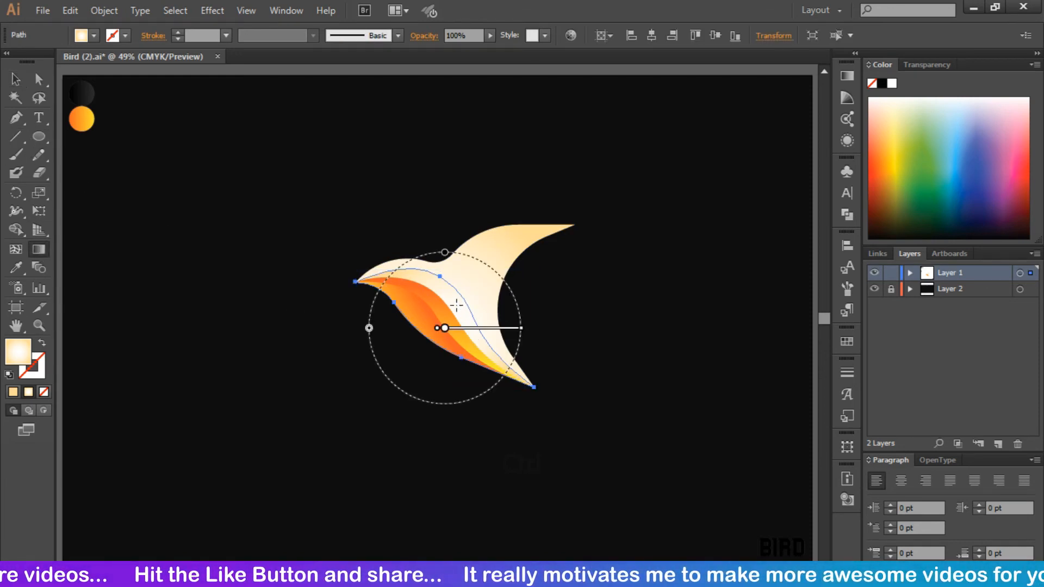
left_click_drag(455, 306, 511, 263)
left_click_drag(395, 365, 473, 275)
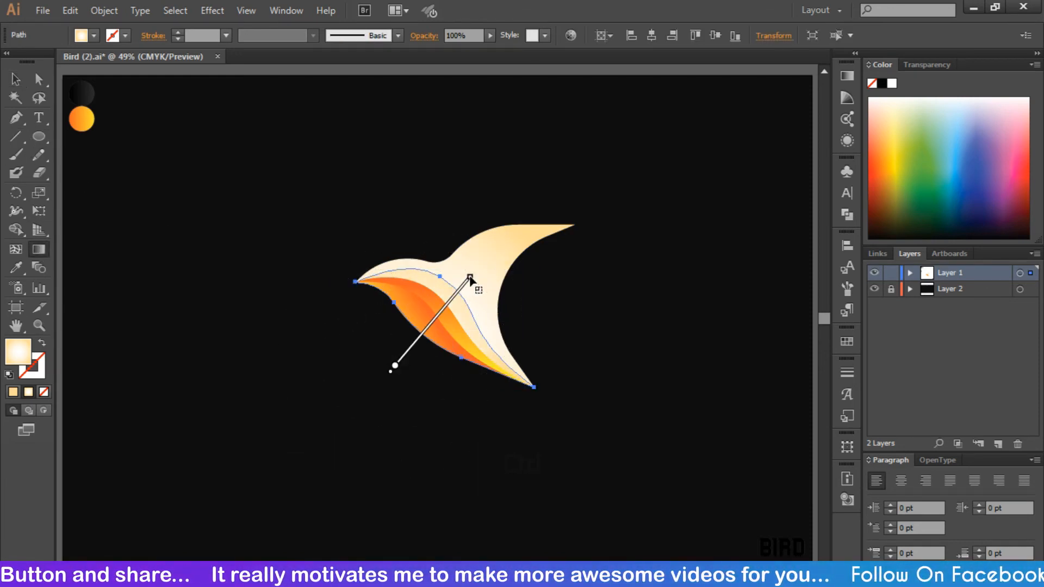
left_click_drag(366, 392, 472, 277)
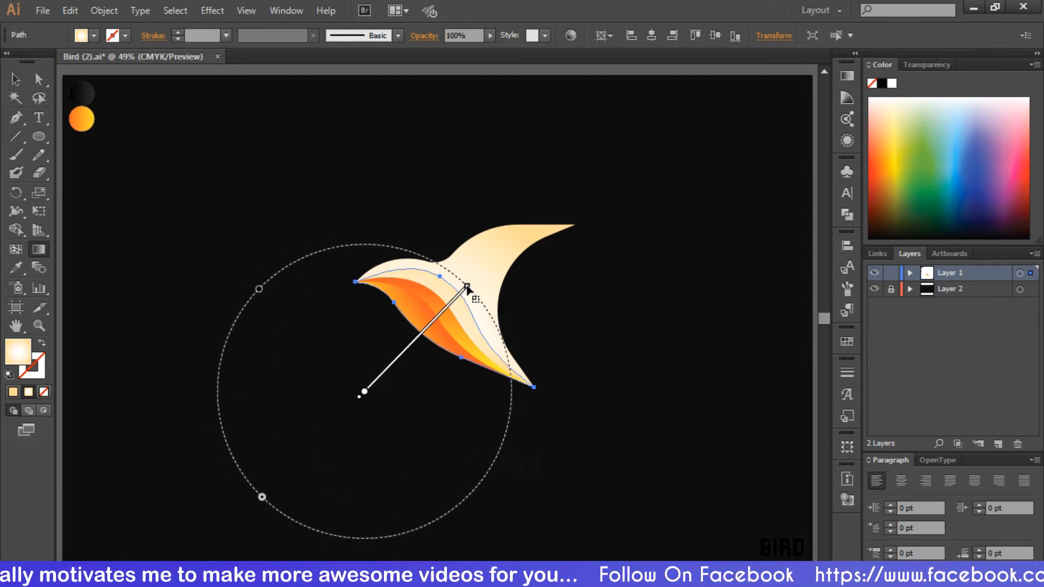
left_click(345, 207, "ctrl")
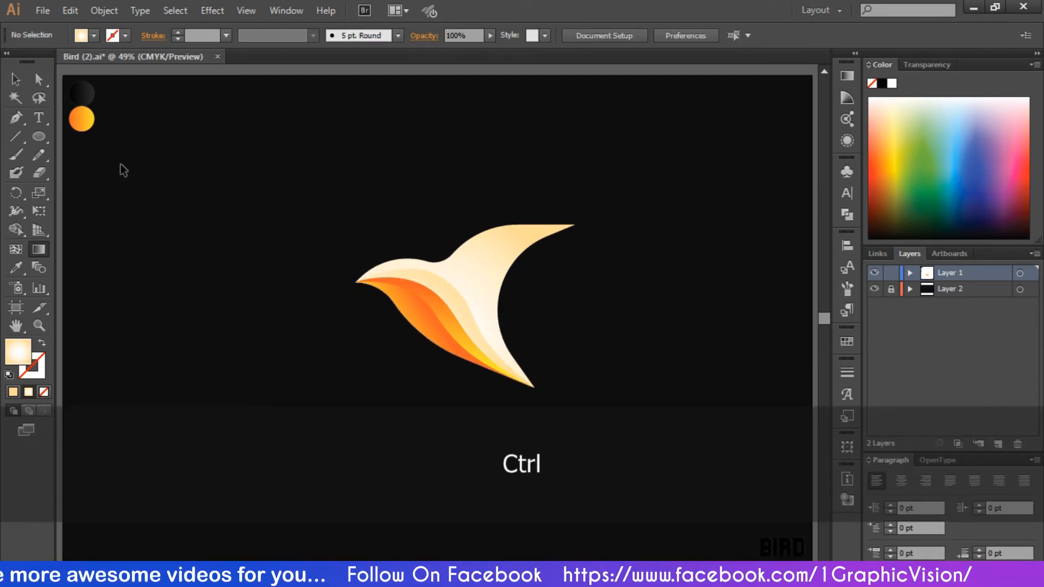
left_click(15, 79)
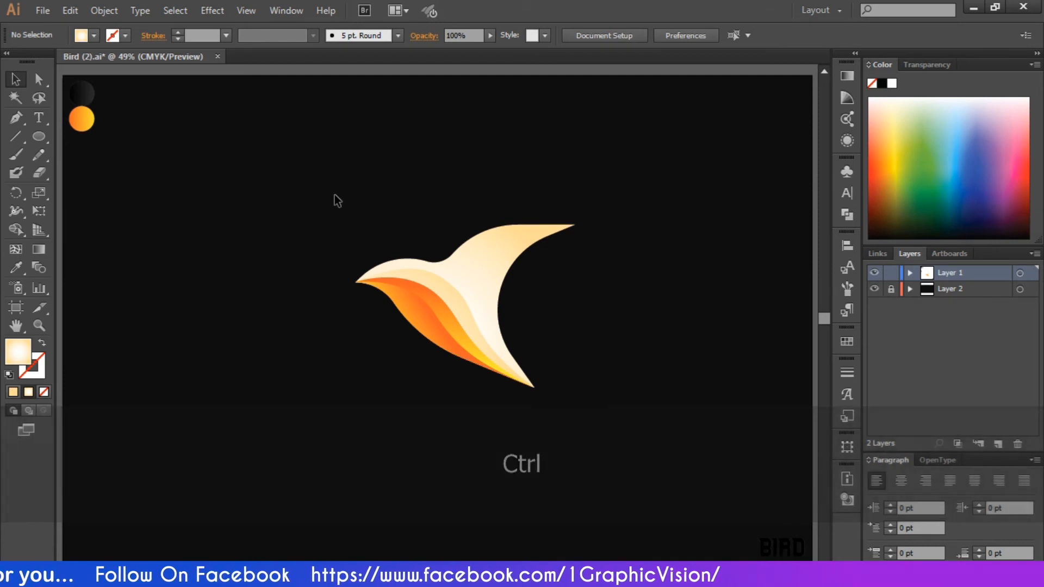
- Group all the shapes of the bird and deselect the group
left_click_drag(336, 185, 644, 435)
right_click(511, 334)
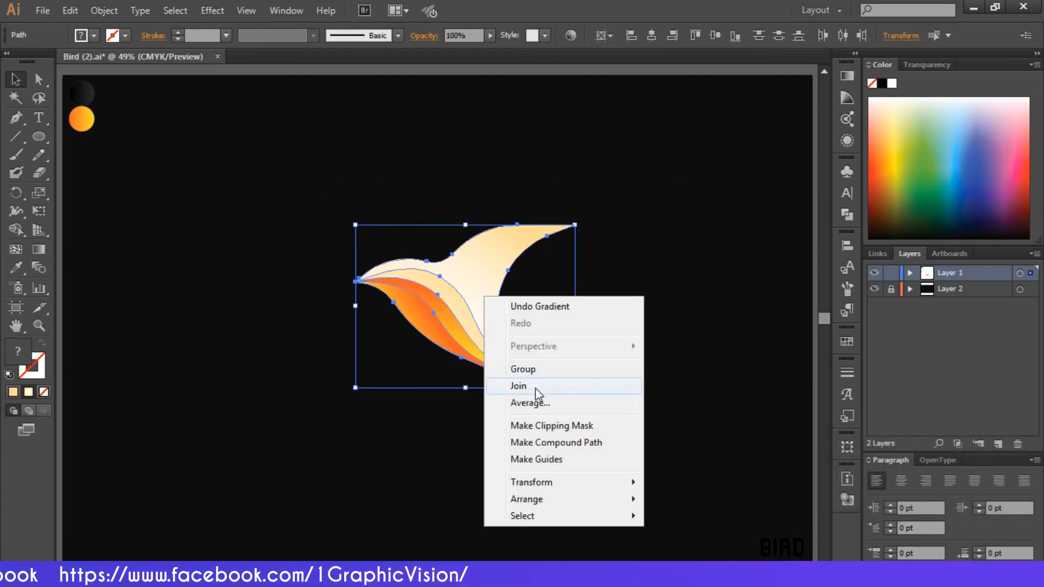
left_click(535, 369)
left_click(630, 375)
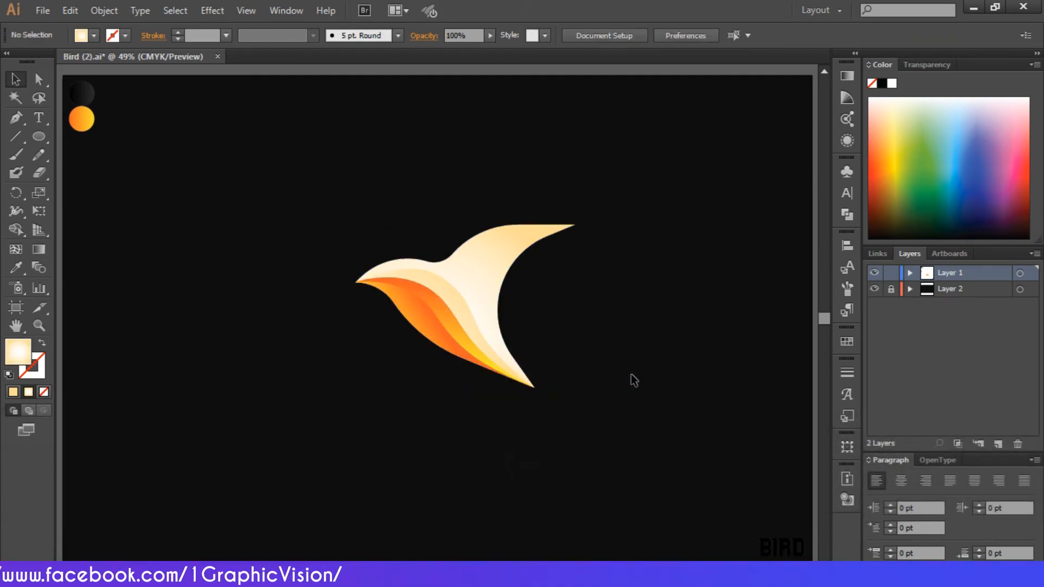
- Scale the bird group down about its centre and align it horizontally and vertically to the centre of the artboard
left_click(494, 341)
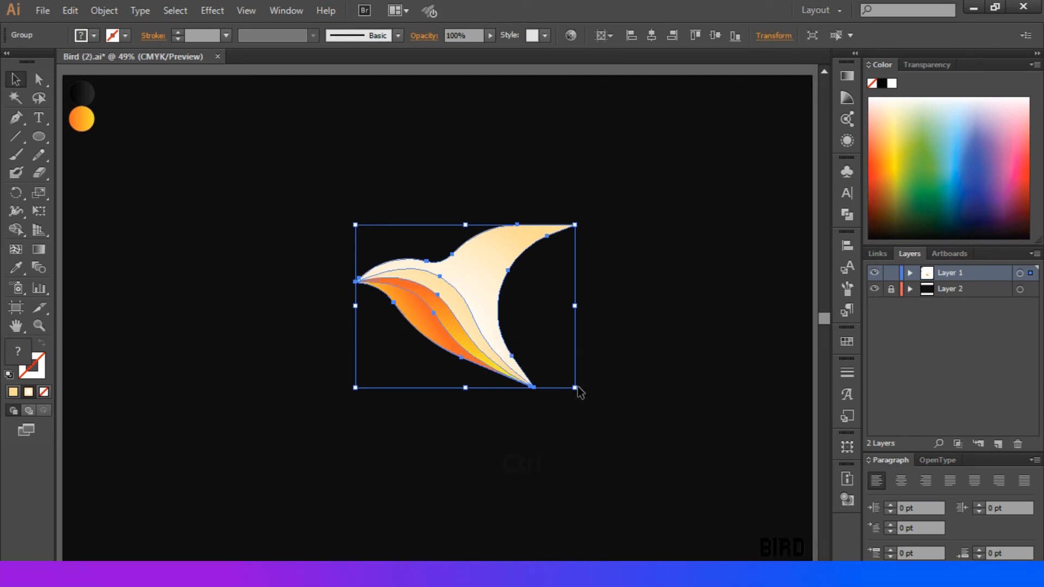
left_click_drag(575, 388, 554, 357)
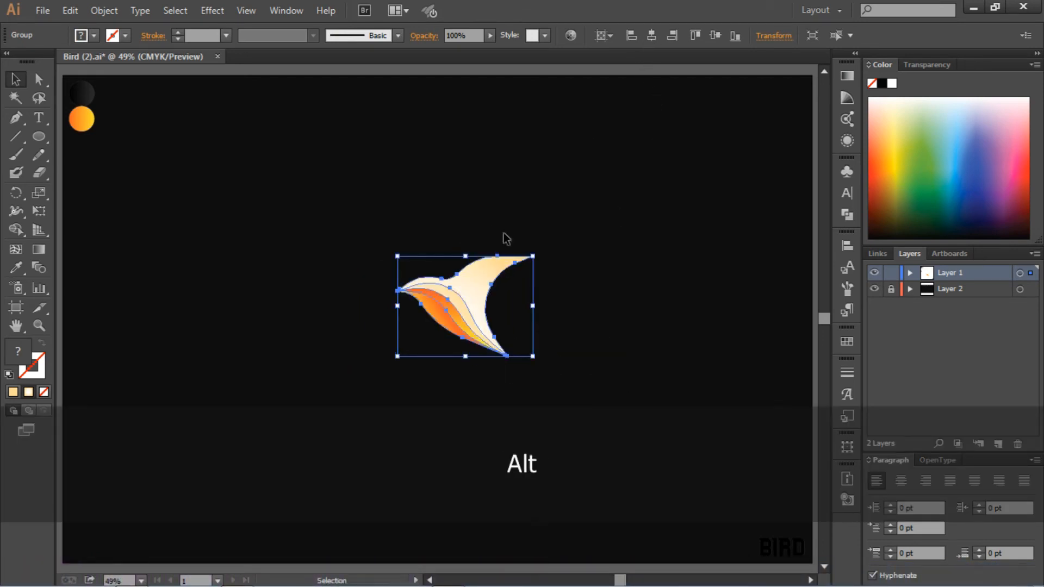
right_click(482, 284)
left_click(485, 243)
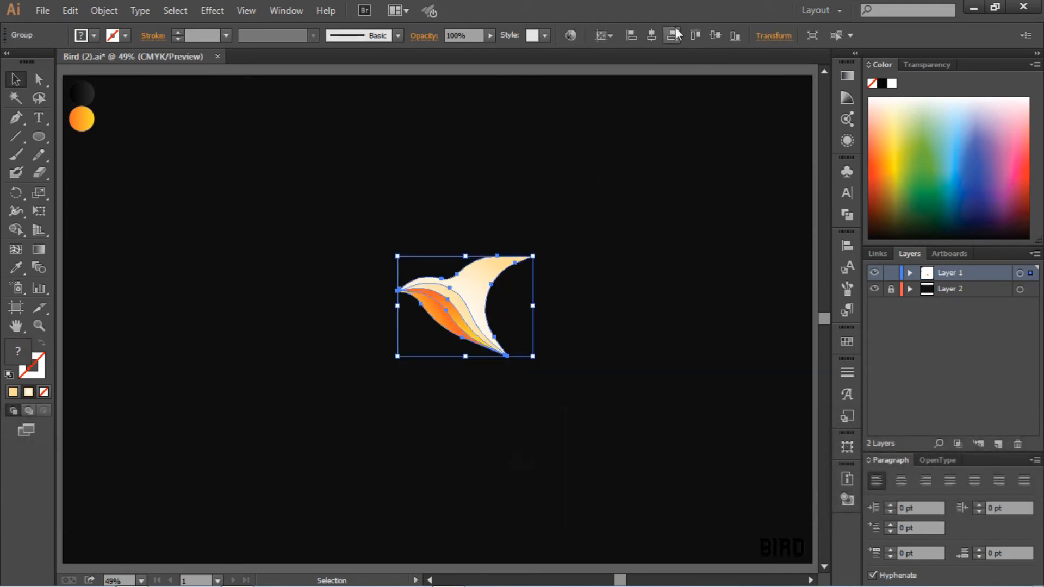
left_click(652, 36)
left_click(715, 35)
left_click(734, 502)
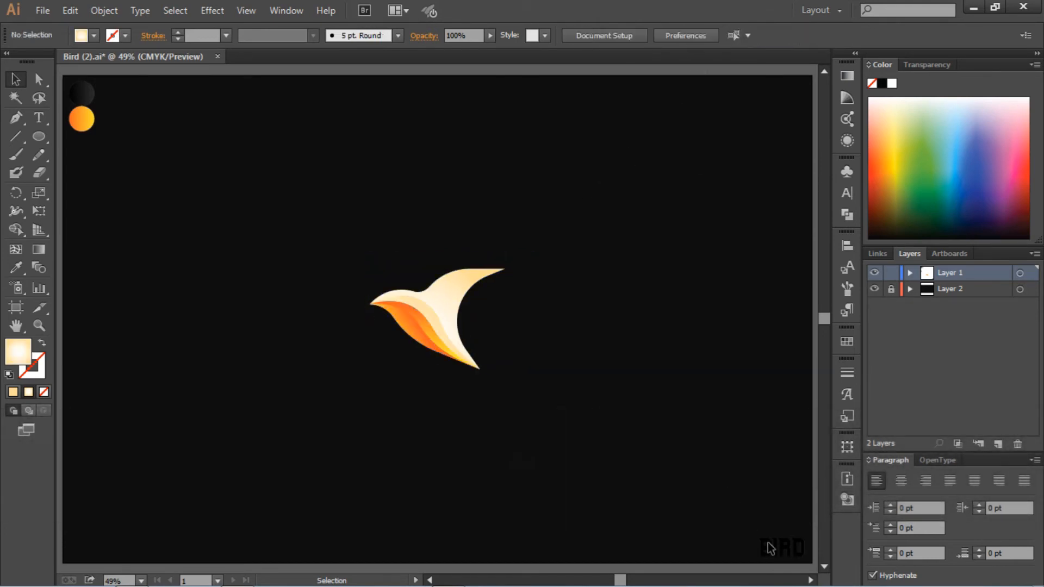
- Add the text FLYINGBIRD in capitals above the bird
left_click(38, 118)
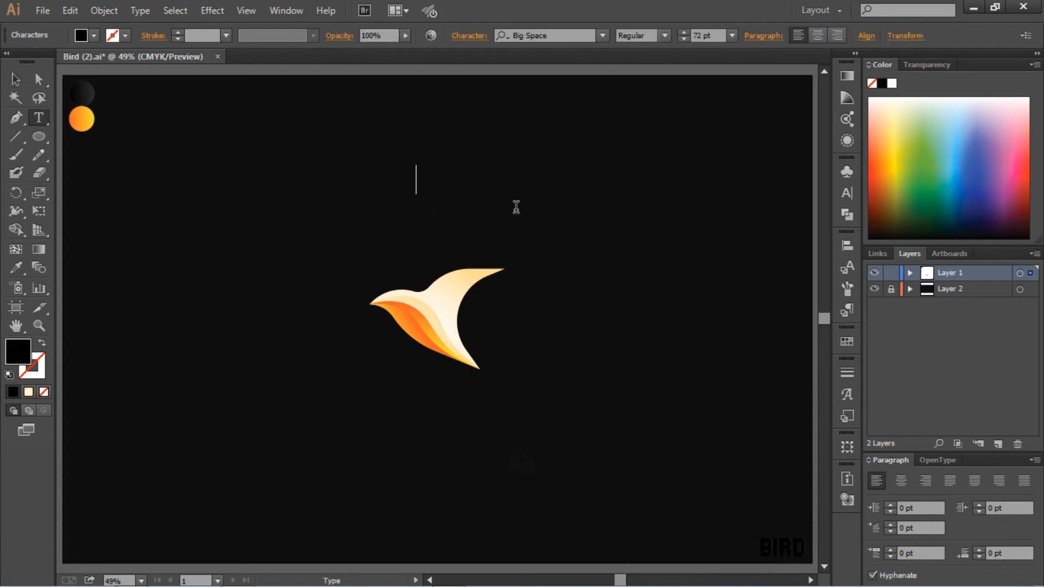
key("Caps_Lock")
type("BI")
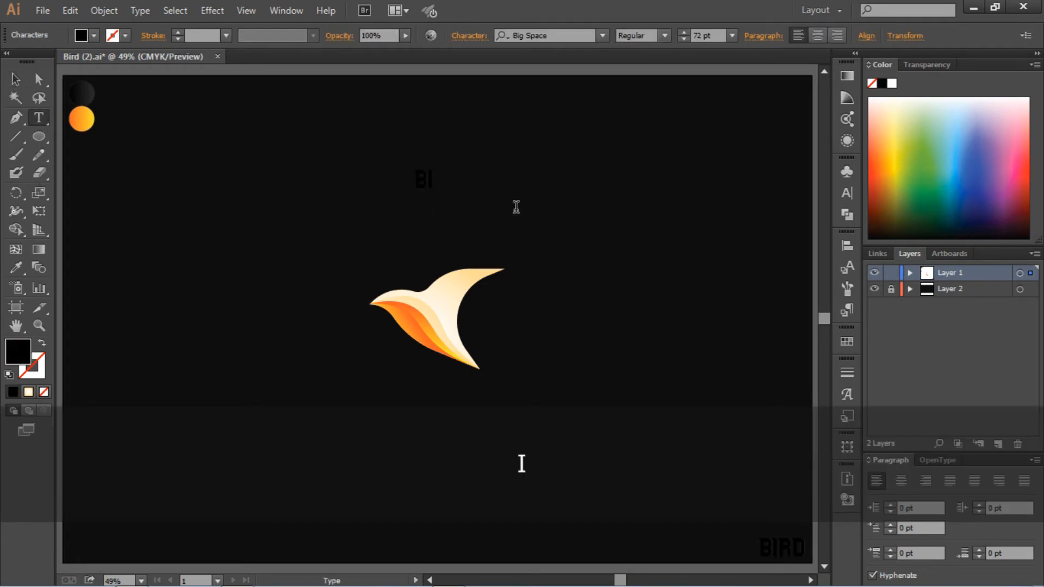
type("RD")
key("Left")
key("Left")
key("Left")
key("Left")
type("FLYING")
key("Caps_Lock")
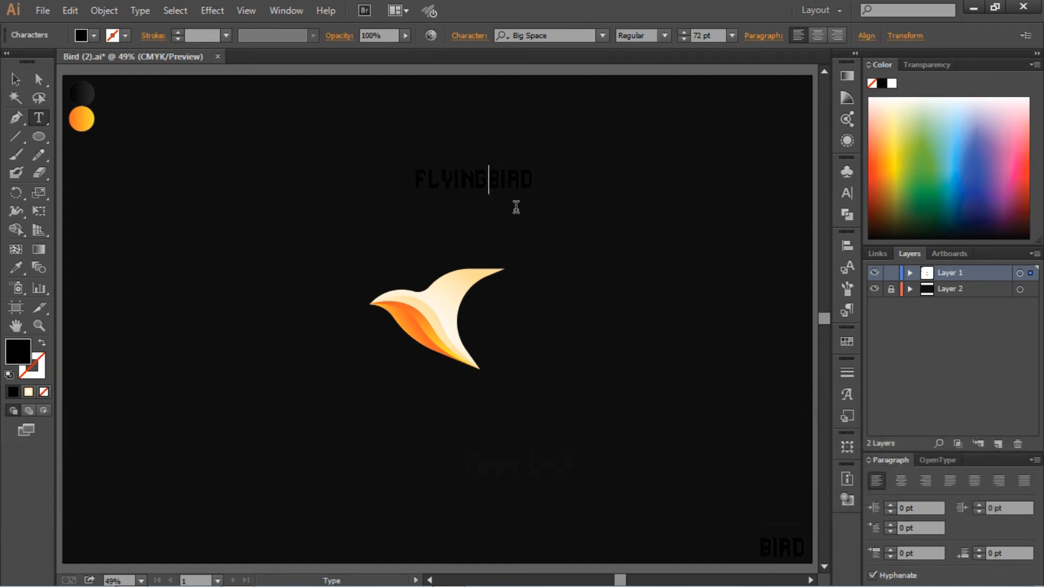
- Fill the FLYINGBIRD text with the pale cream sampled from the bird's body, and move it slightly left above the bird
left_click_drag(536, 177, 405, 188)
left_click(94, 36)
left_click(33, 64)
left_click(15, 80)
left_click(410, 217)
left_click(467, 179)
left_click(16, 267)
left_click(443, 305)
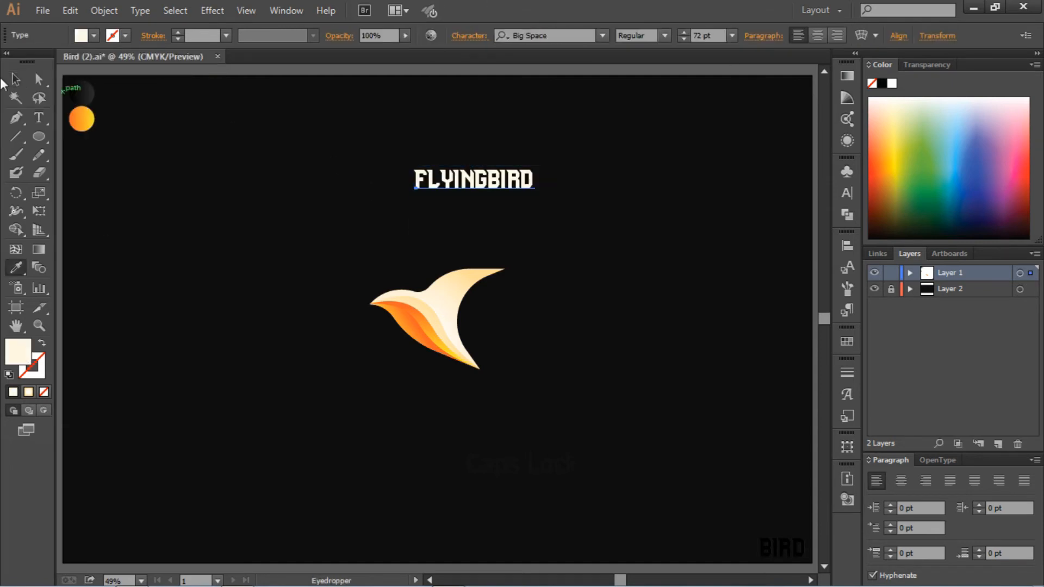
left_click(16, 79)
left_click(310, 117)
left_click_drag(479, 183, 448, 189)
- Try several fonts on the FLYINGBIRD text and settle on Century Gothic
left_click(550, 34)
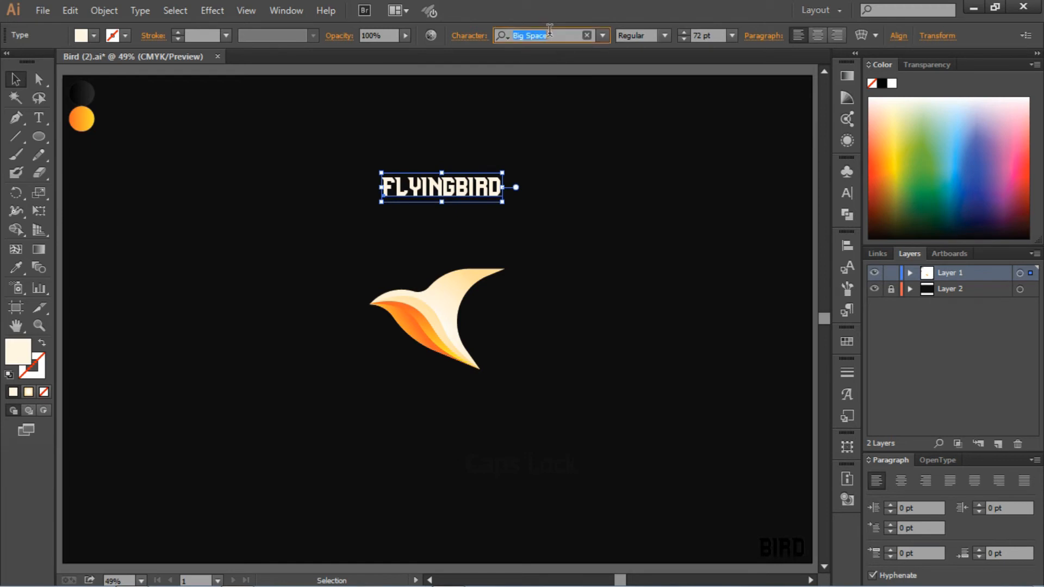
key("Down")
key("Down")
key("Down")
key("Down")
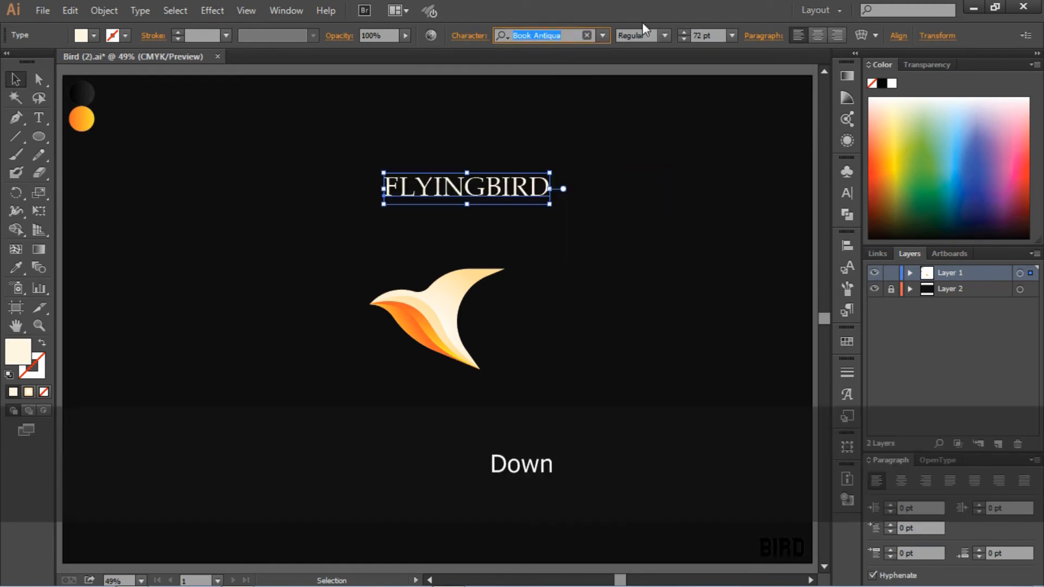
key("Down")
left_click(602, 36)
scroll(661, 195, "down", 4)
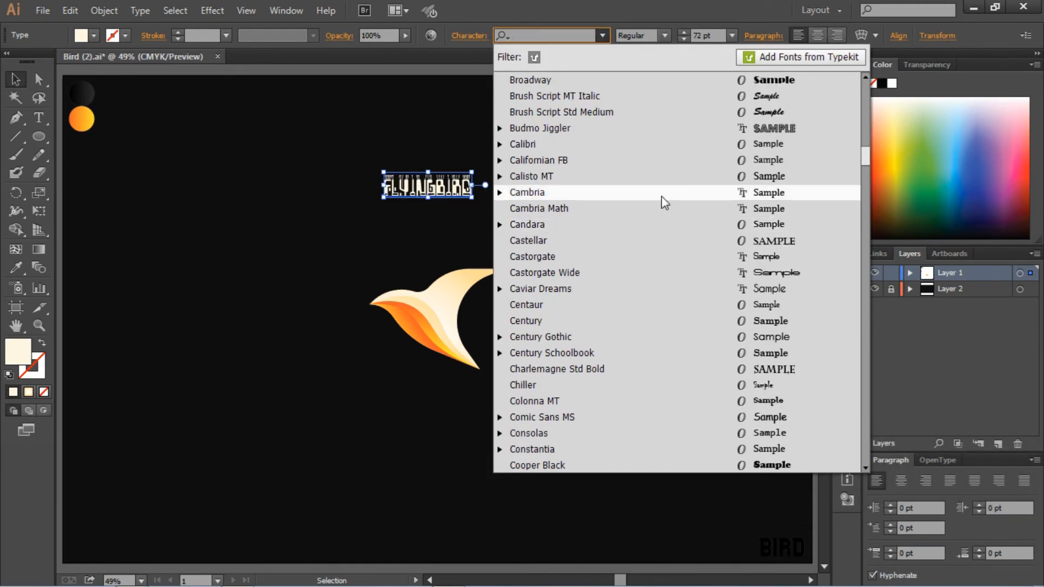
left_click(560, 282)
key("Down")
key("Down")
key("Down")
key("Down")
key("Up")
- Break the text into two lines, FLYING and BIRD, and set the word BIRD to Bold
double_click(479, 188)
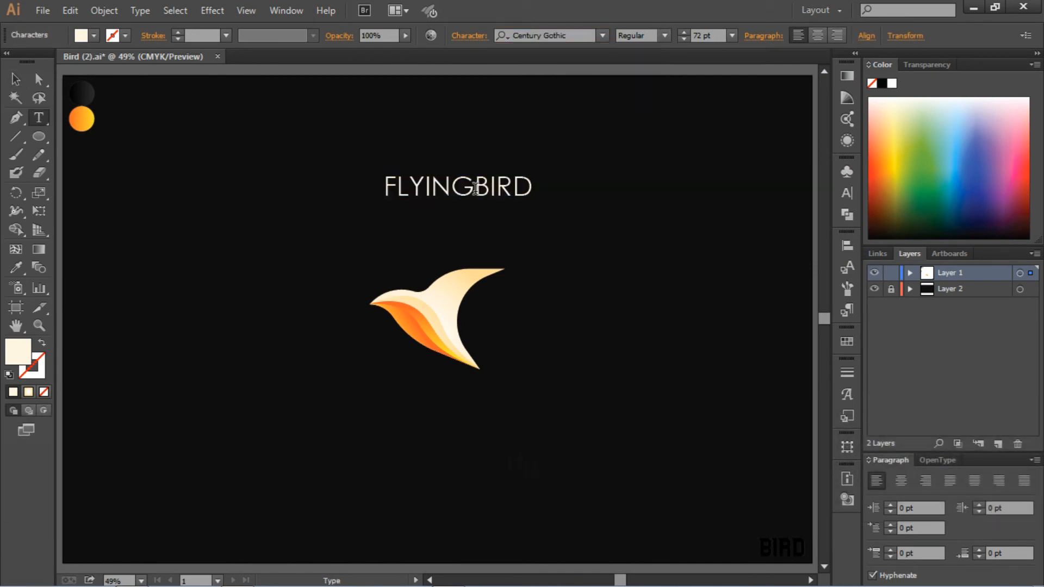
key("Return")
left_click_drag(441, 222, 383, 221)
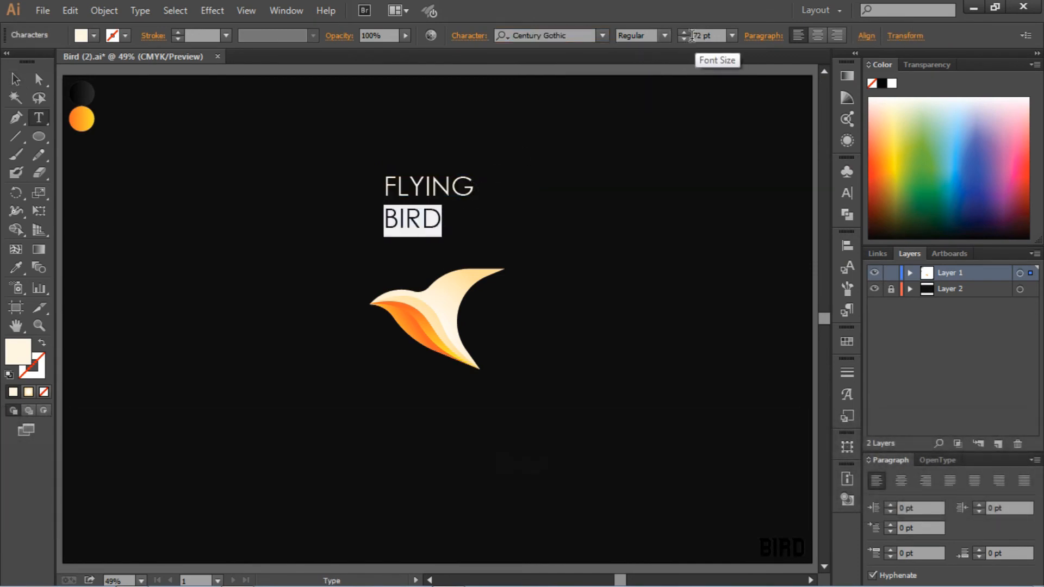
left_click(665, 36)
left_click(672, 90)
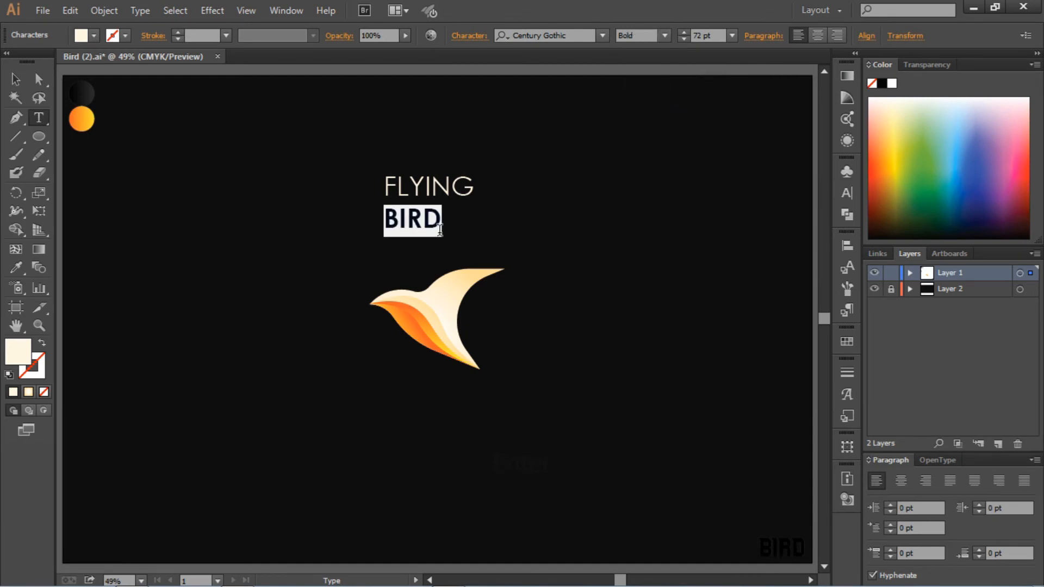
- Tighten the leading of the two-line FLYING BIRD text to 58 pt
left_click(403, 220)
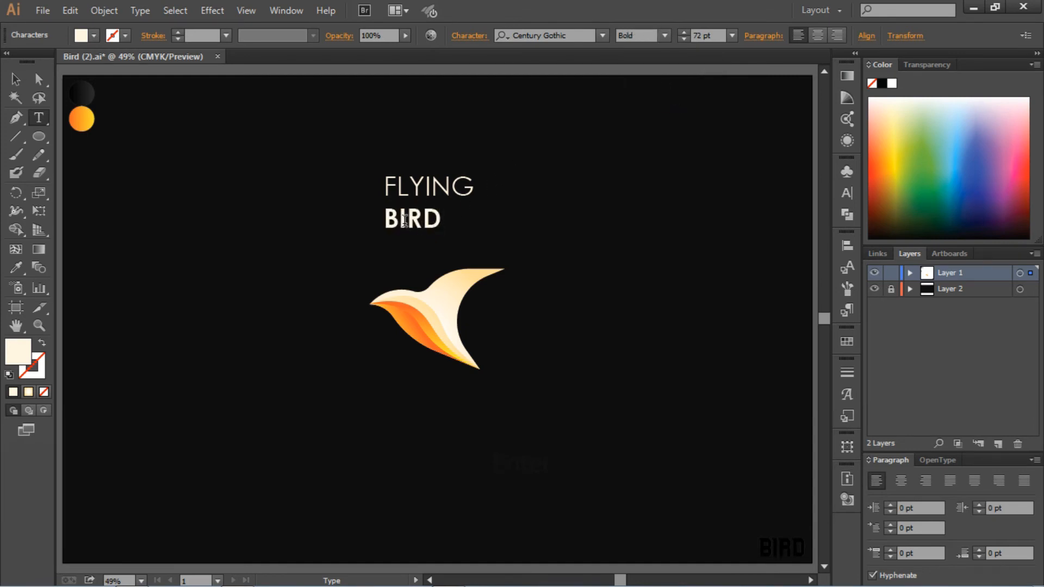
key("ctrl+a")
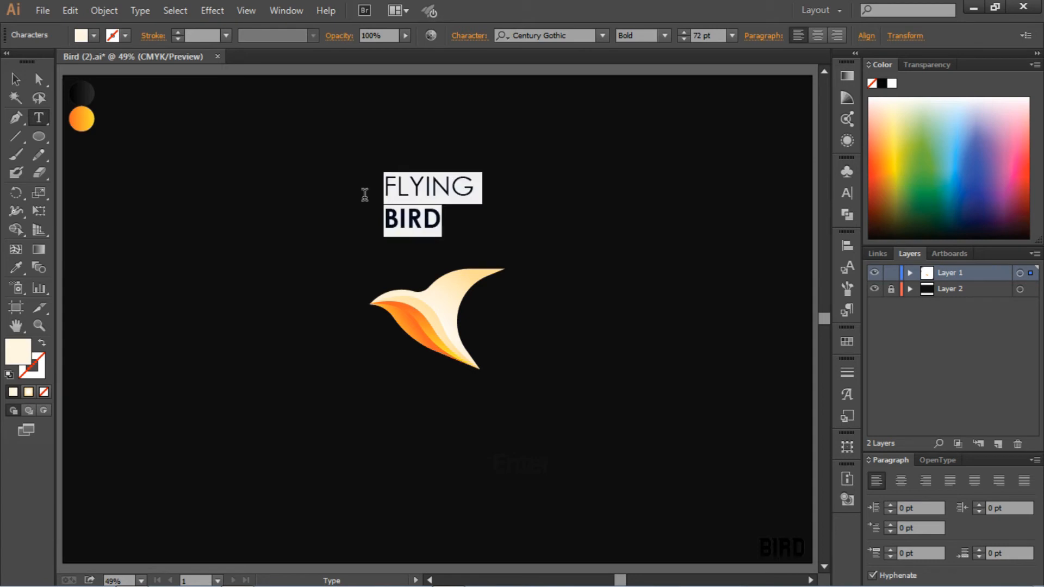
left_click(847, 194)
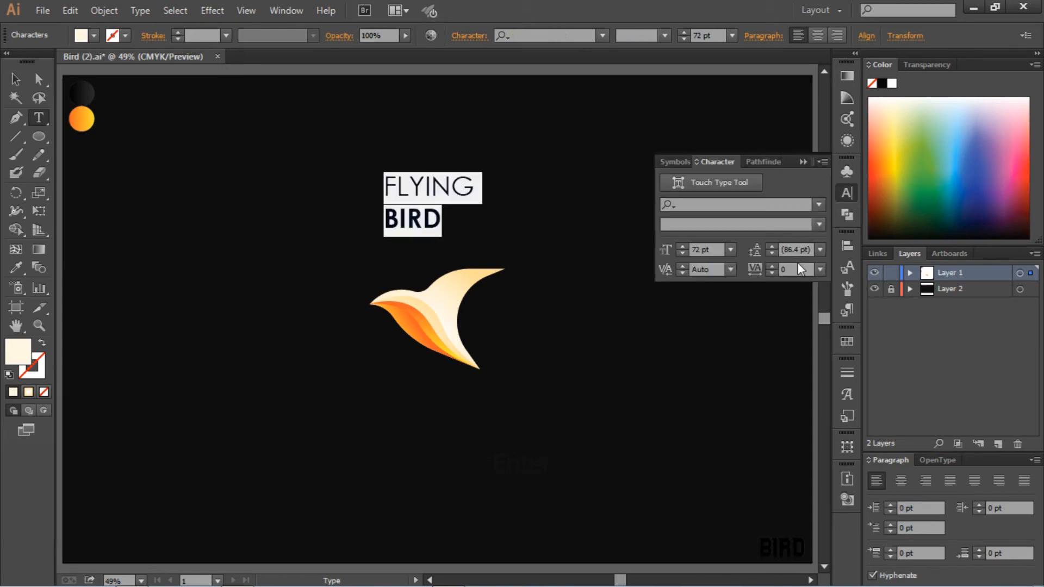
left_click(796, 248)
scroll(796, 249, "down", 20)
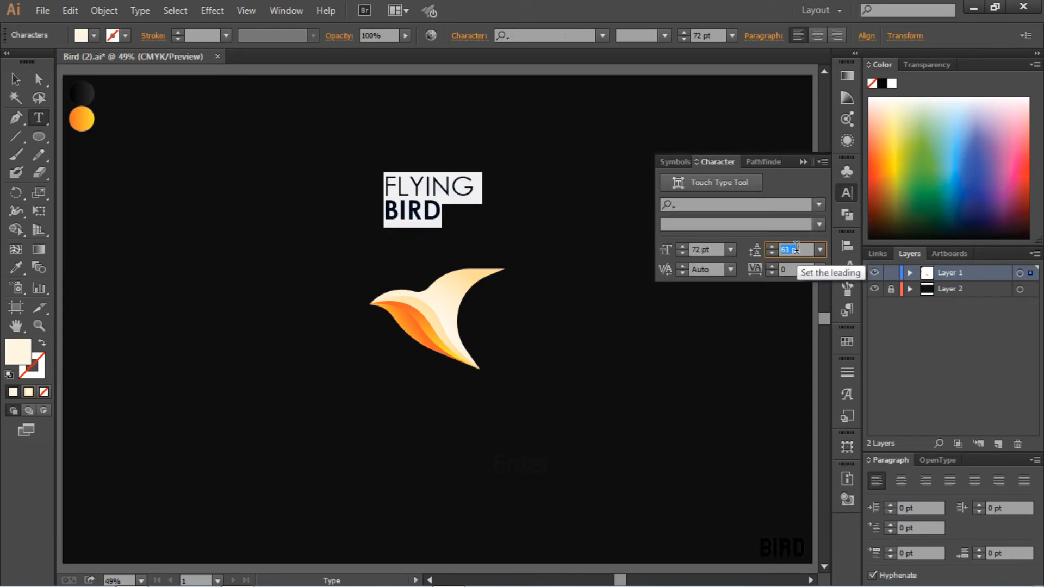
scroll(796, 248, "down", 3)
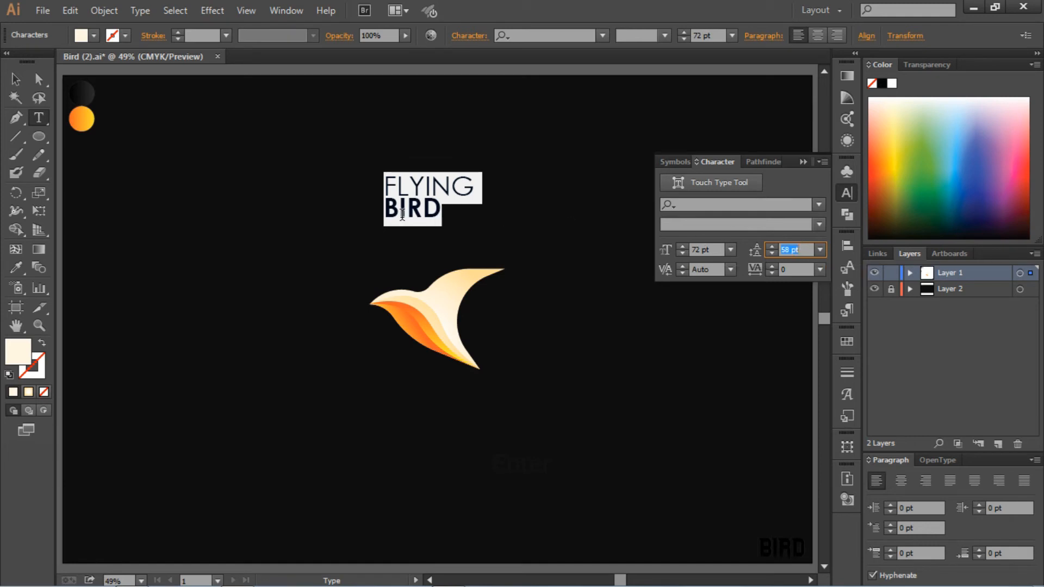
left_click(466, 204)
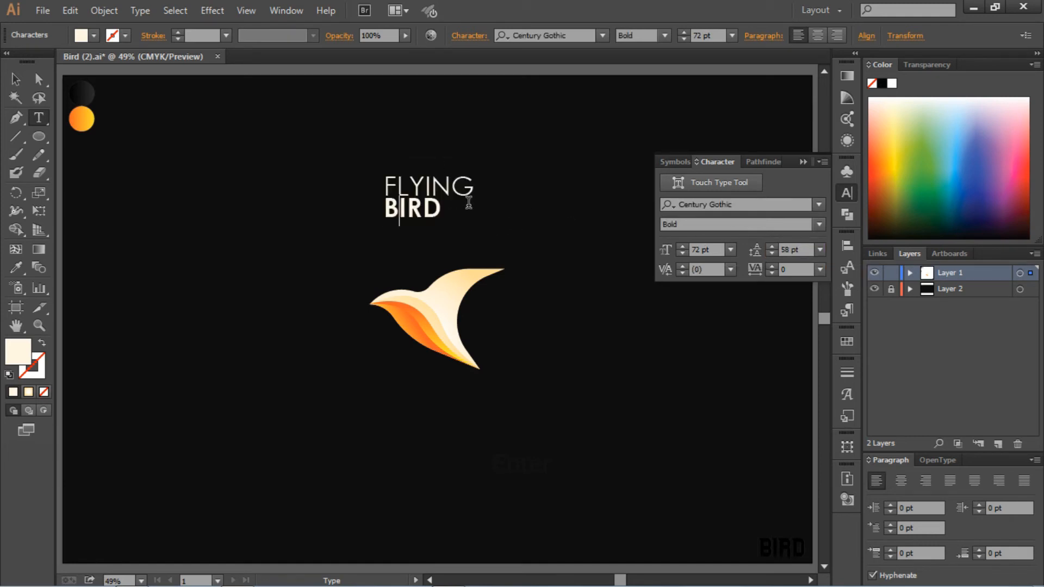
- Center-align the two lines of the FLYING BIRD text and move it below the bird
key("ctrl+a")
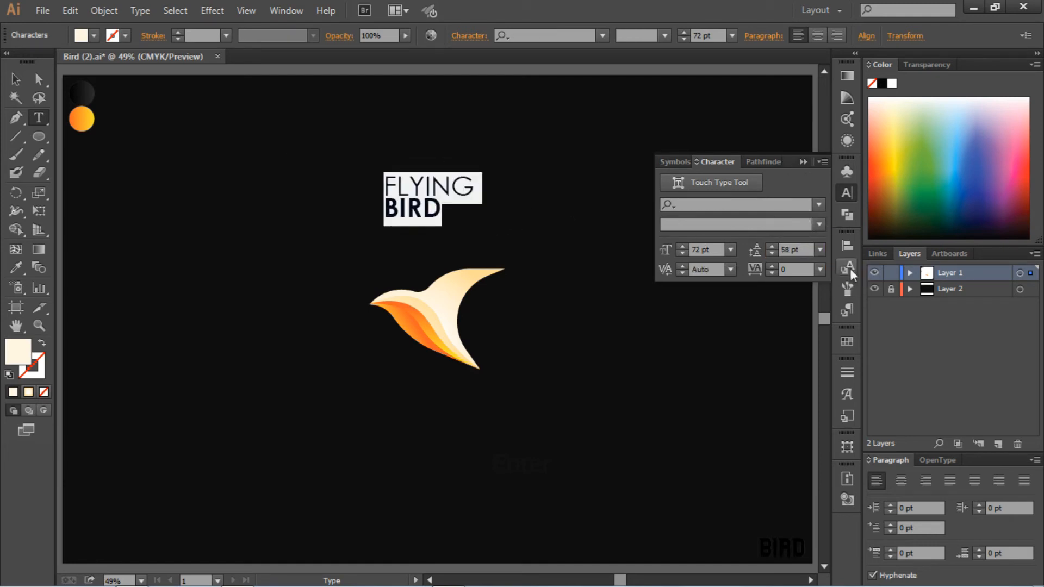
left_click(817, 35)
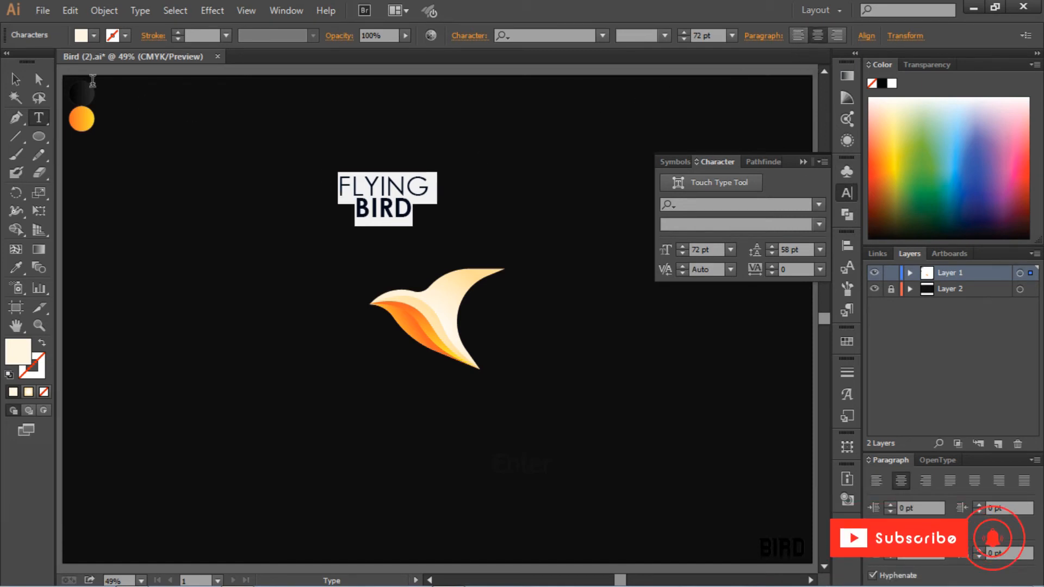
left_click(16, 78)
left_click(343, 173)
left_click_drag(380, 201, 447, 395)
left_click(616, 212)
left_click(598, 348)
- Try the word FLYING at smaller font sizes, 48 pt and down to 43 pt
double_click(427, 401)
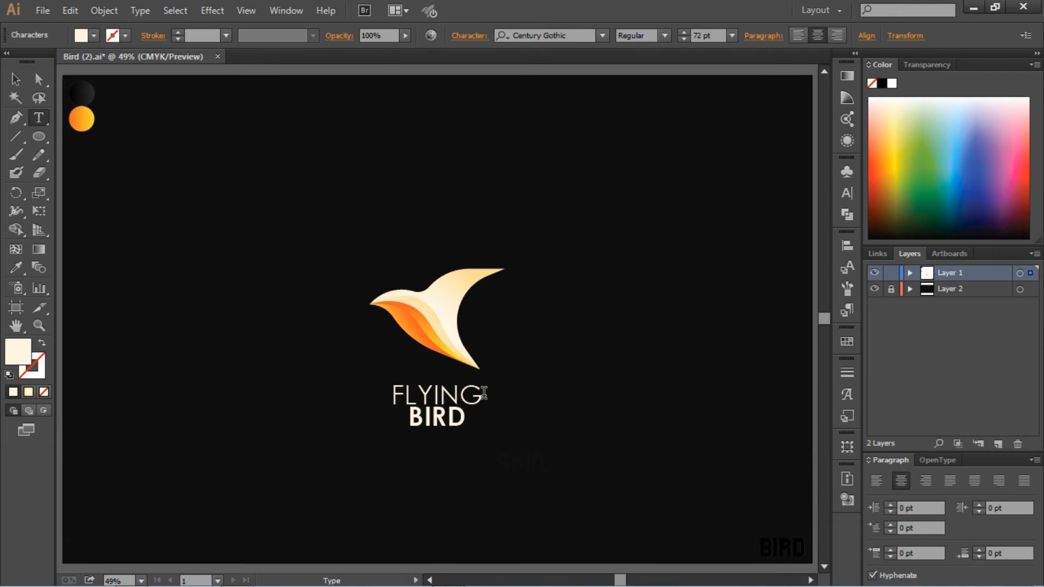
left_click_drag(484, 392, 364, 389)
left_click(731, 36)
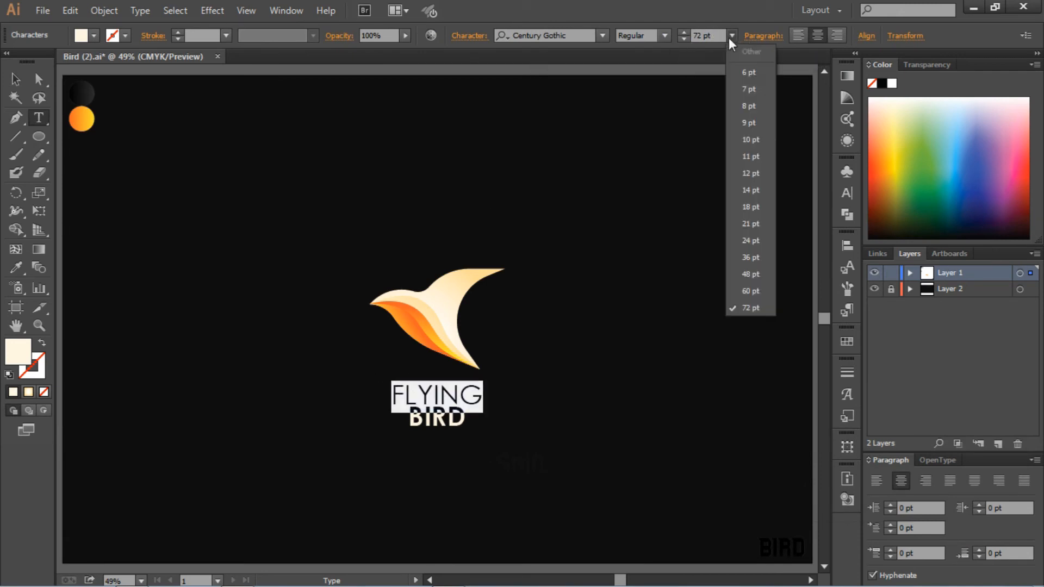
left_click(749, 272)
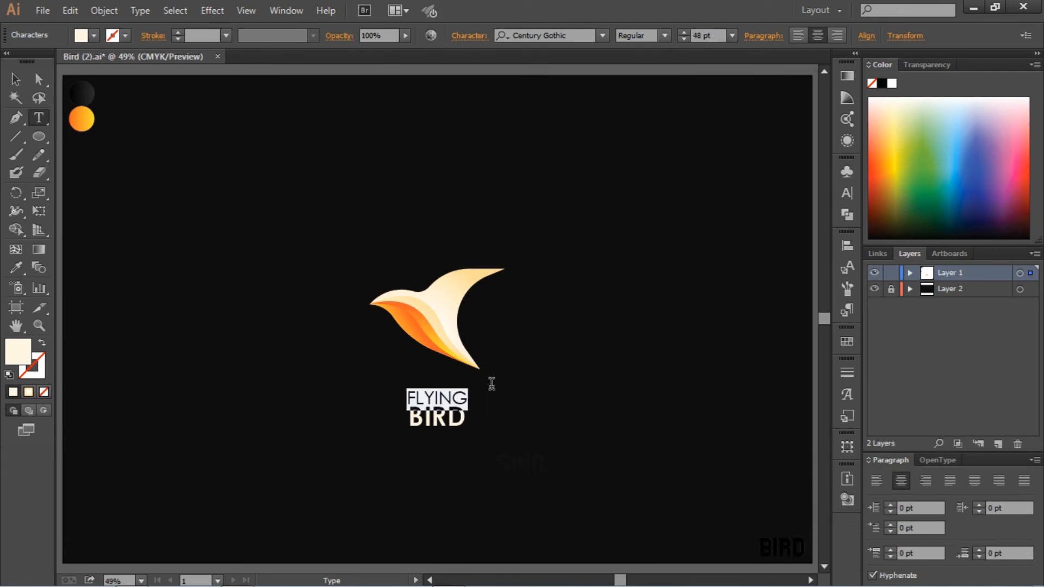
left_click(707, 33)
key("Down")
key("Down")
key("Down")
key("Down")
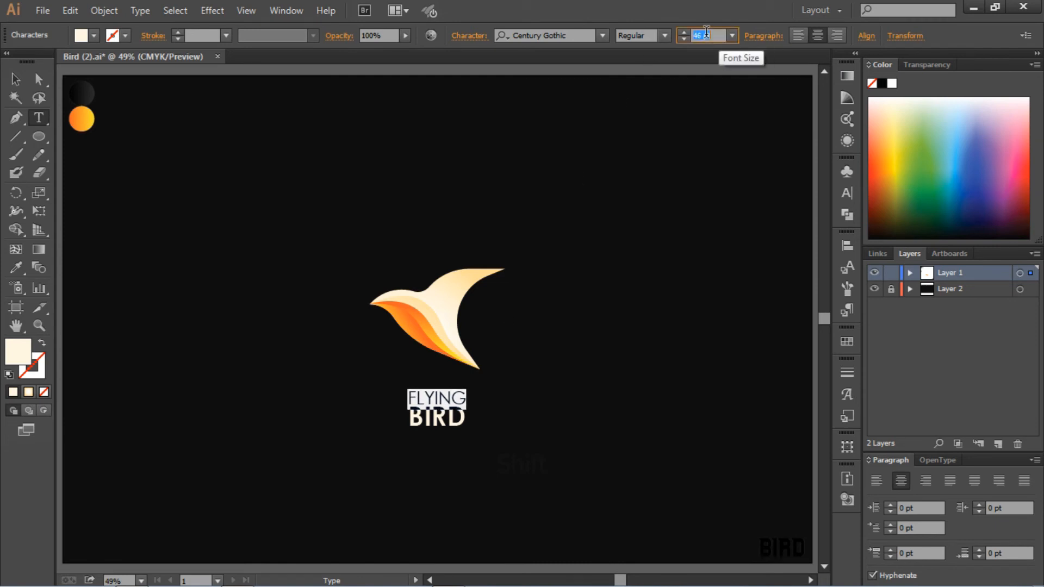
key("Down")
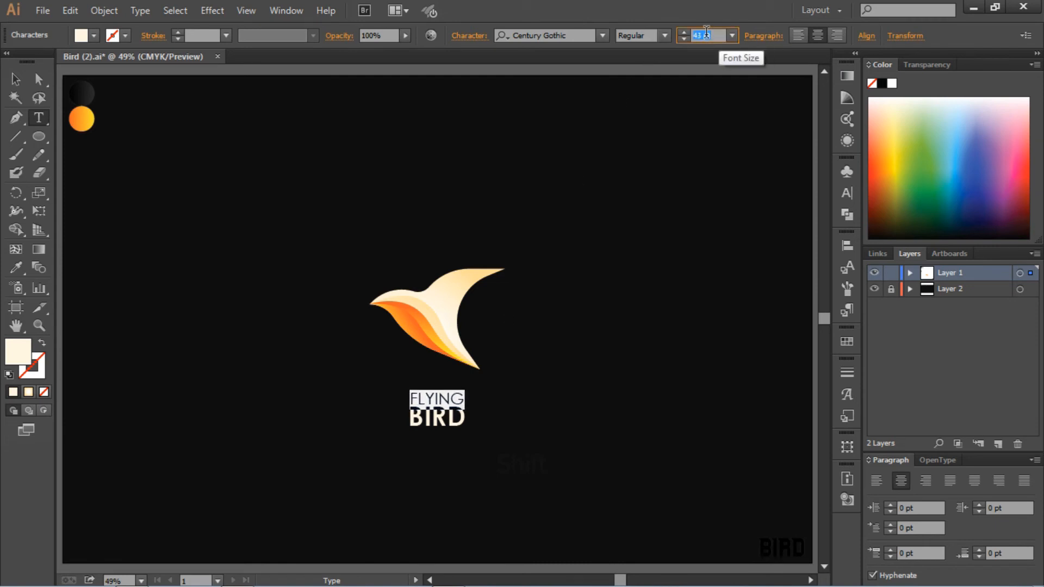
left_click(470, 398)
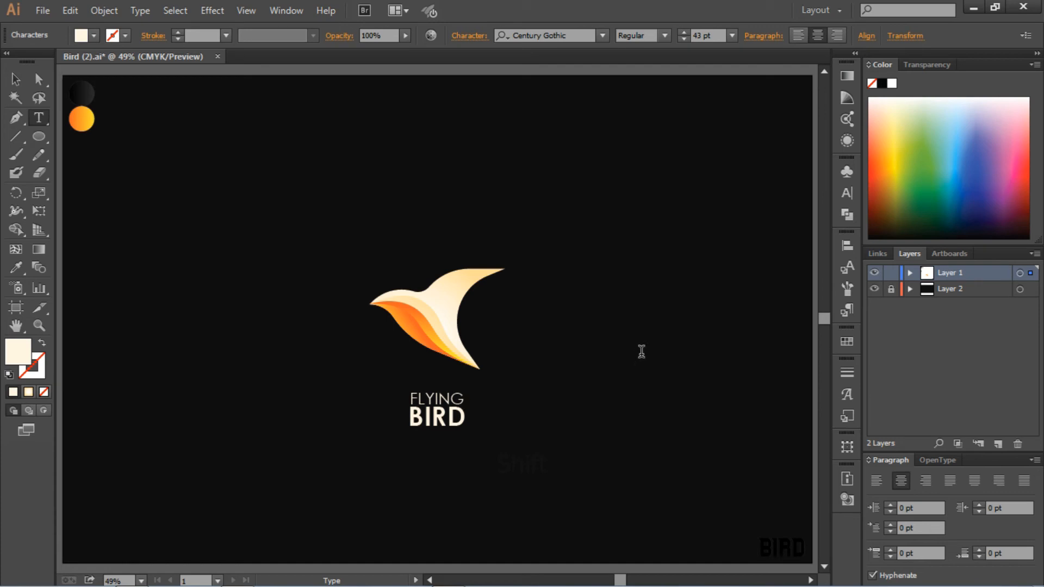
- Undo the last size reduction and restore the word FLYING to 72 pt
key("ctrl+z")
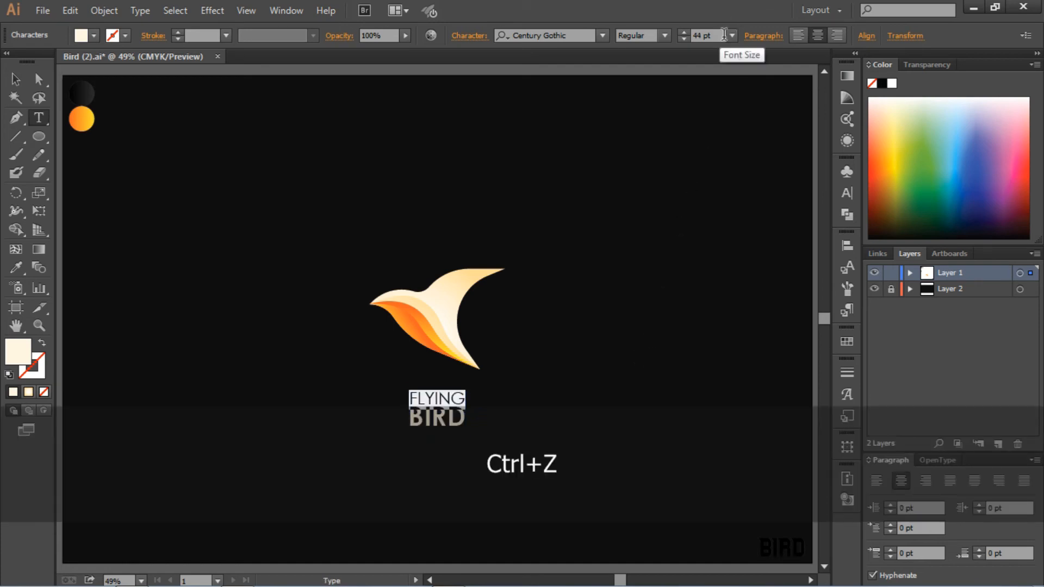
left_click(734, 37)
left_click(751, 307)
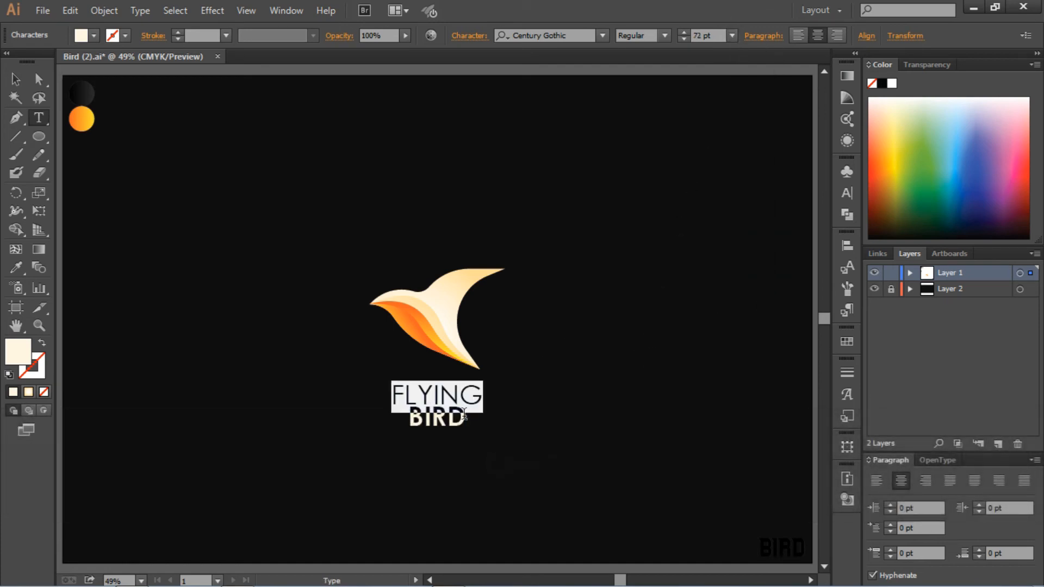
- Insert spaces between the letters of BIRD and enlarge the word to 82 pt to match the width of FLYING
left_click(425, 412)
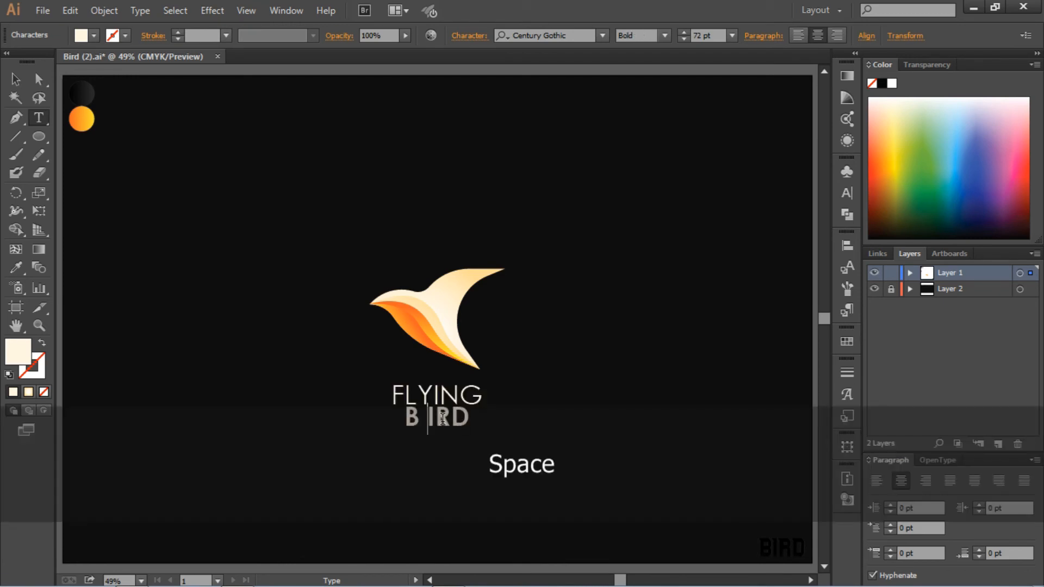
left_click(436, 416)
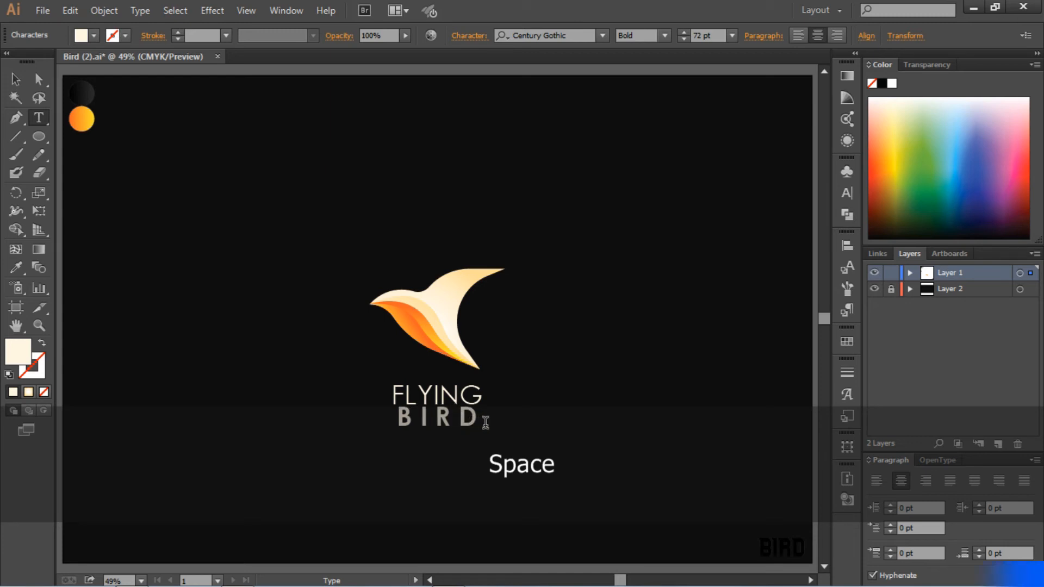
left_click_drag(481, 422, 397, 419)
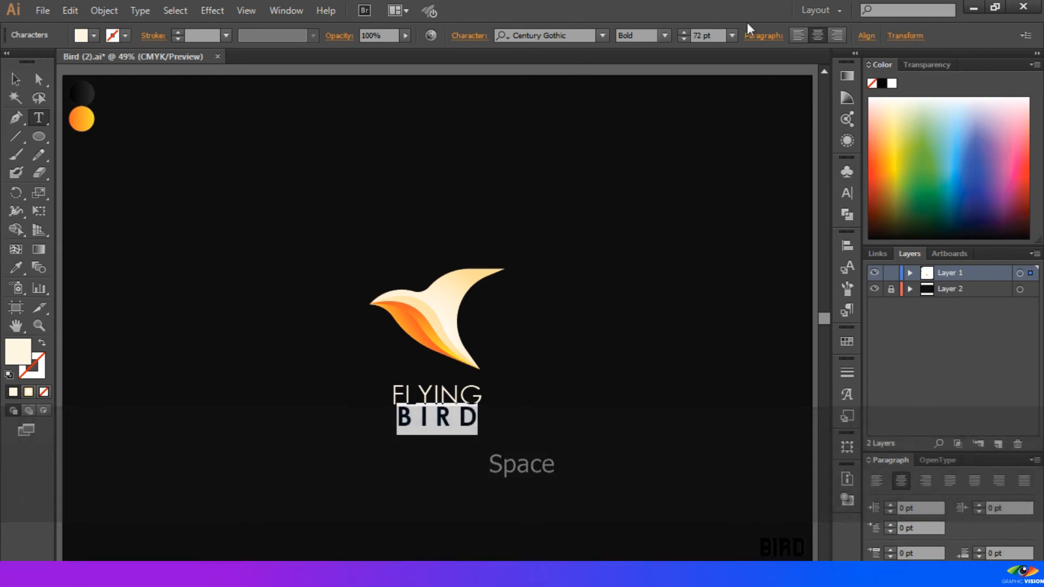
left_click(709, 34)
key("Up")
key("Up")
key("Up")
key("Up")
key("Up")
key("Up")
key("Up")
key("Up")
key("Up")
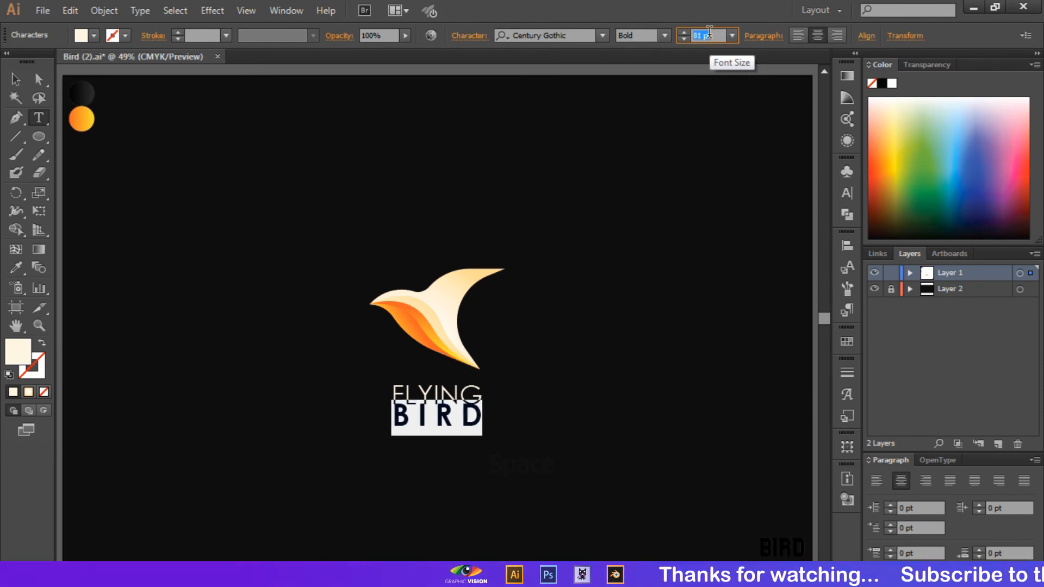
key("Up")
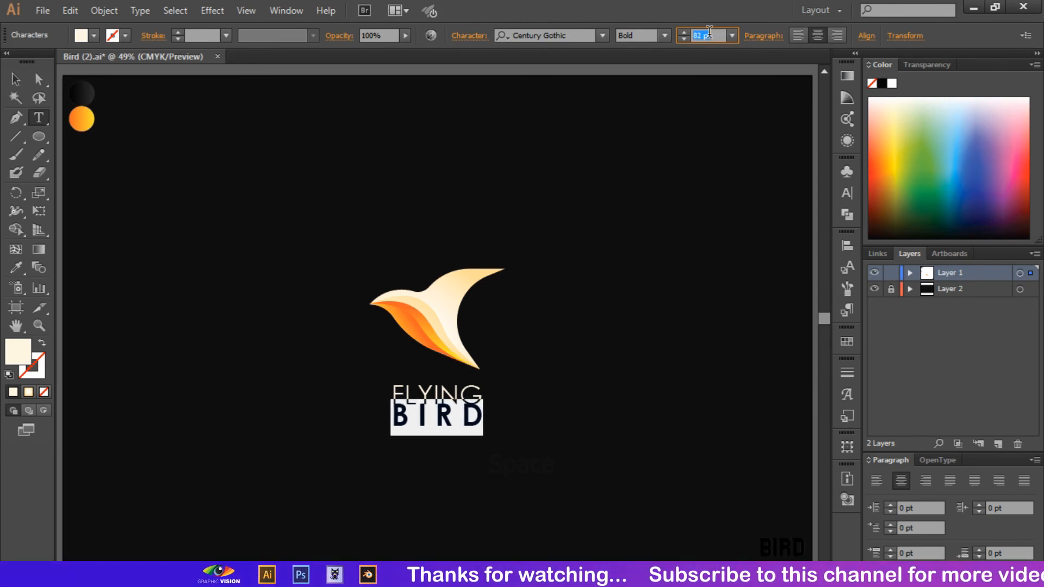
- Increase the leading of the BIRD line to widen the gap below FLYING, and finish editing the text
left_click(845, 194)
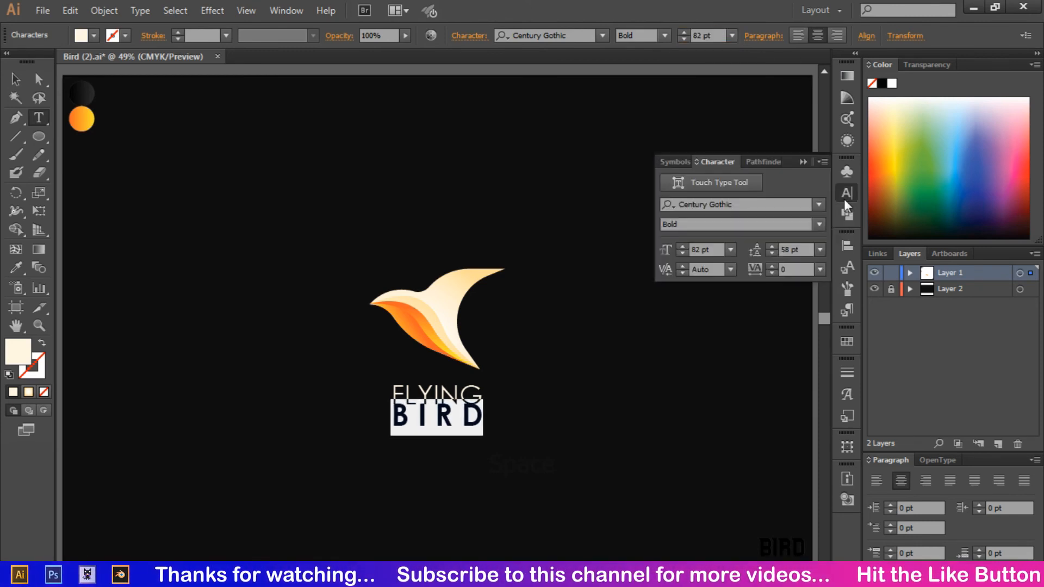
double_click(789, 250)
key("Up")
key("Up")
key("Up")
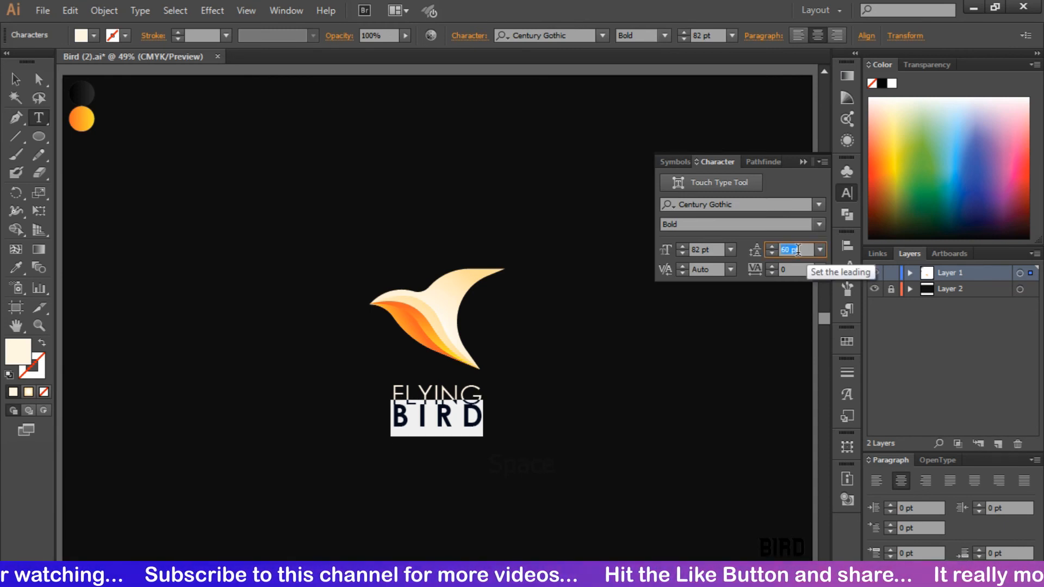
left_click(802, 162)
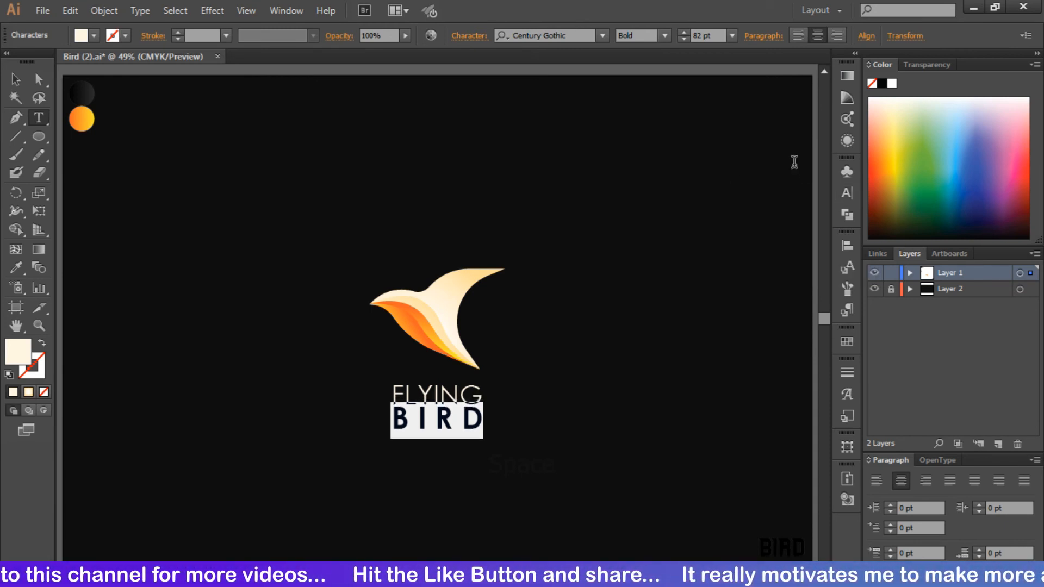
left_click(15, 79)
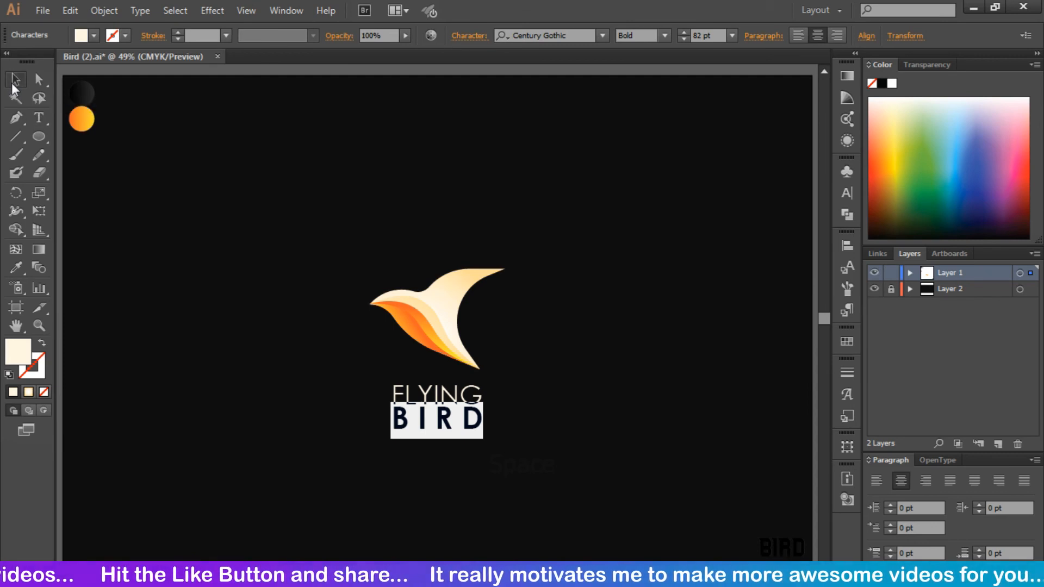
left_click(473, 483)
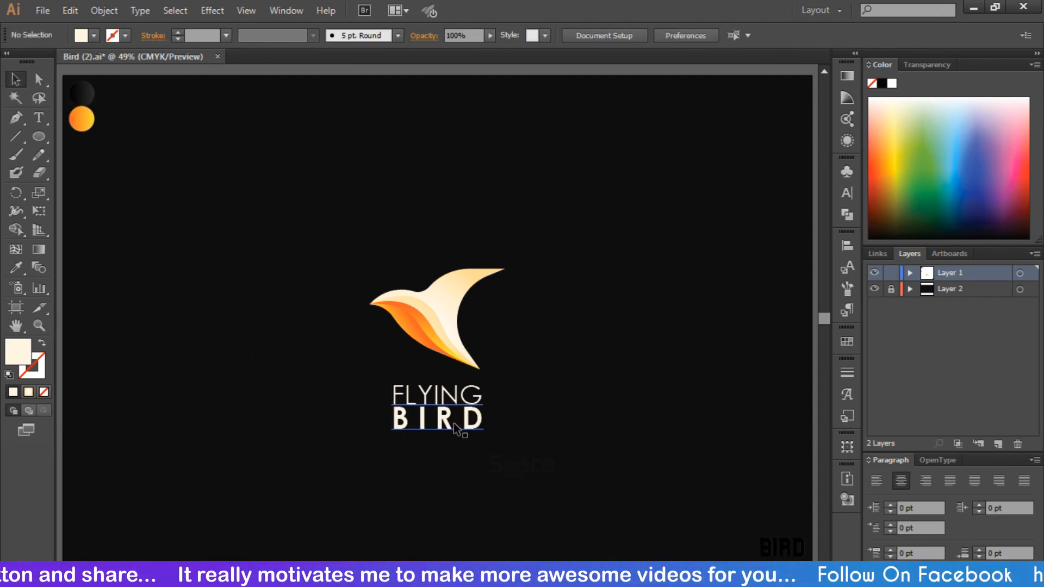
- Scale the wordmark down proportionally and center it horizontally on the artboard below the bird
left_click_drag(455, 423, 484, 440)
left_click_drag(576, 435, 576, 435)
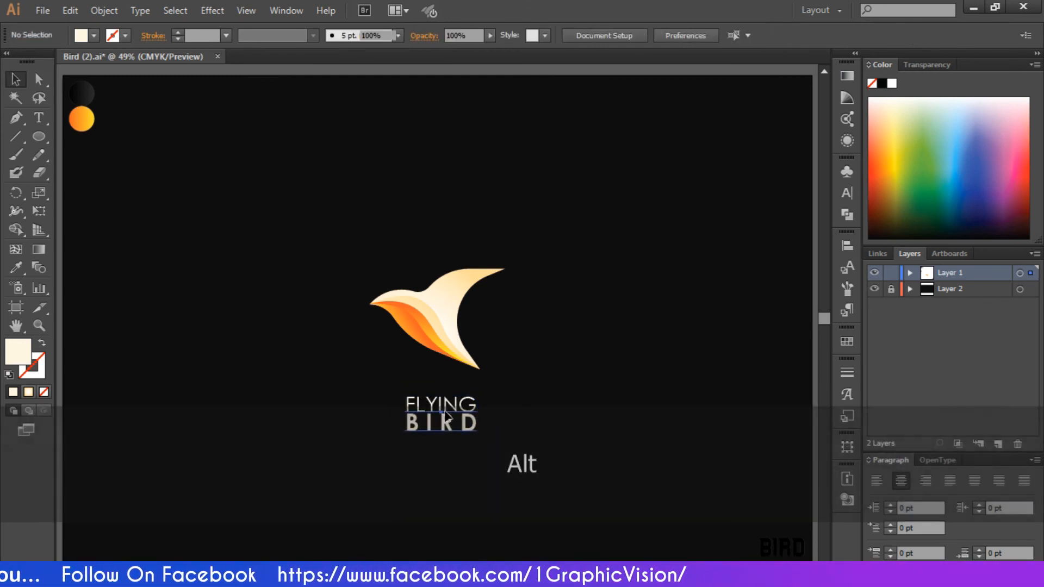
left_click(846, 243)
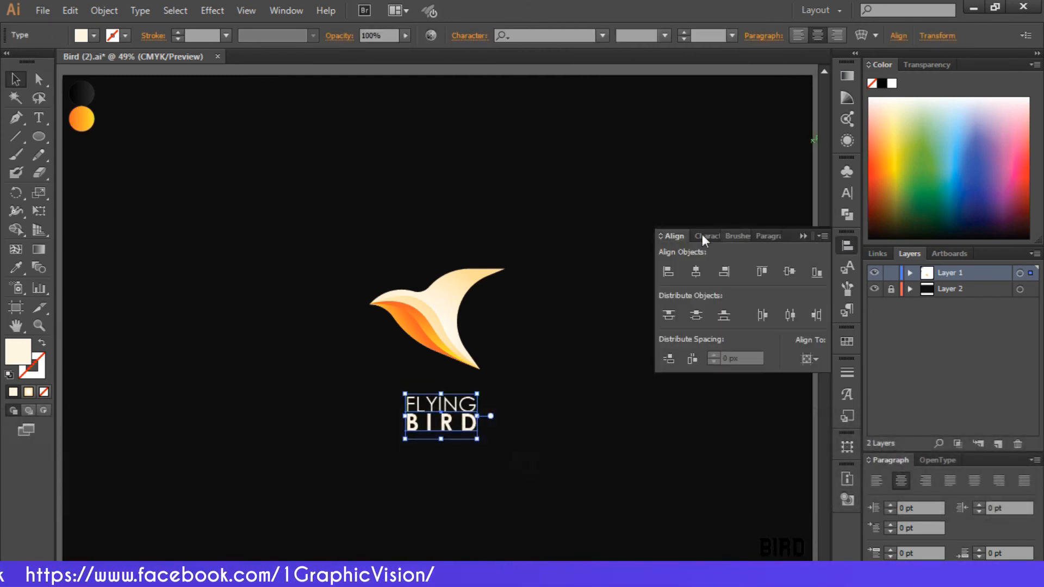
left_click(695, 272)
left_click(803, 240)
left_click(688, 279)
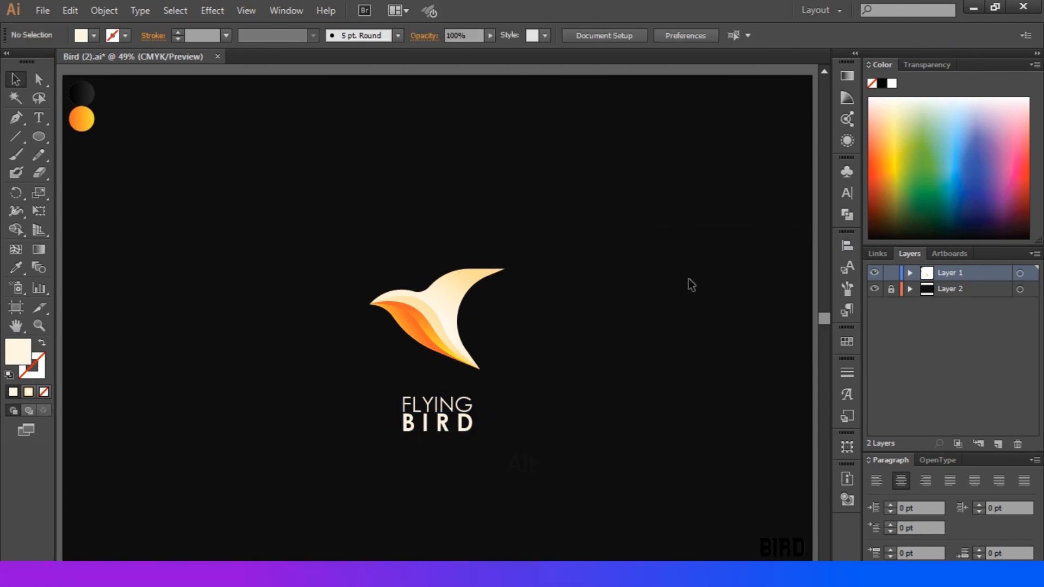
- Join FLYING and BIRD on a single line and delete the spaces between the letters of BIRD
double_click(414, 423)
left_click_drag(401, 423, 460, 426)
key("Left")
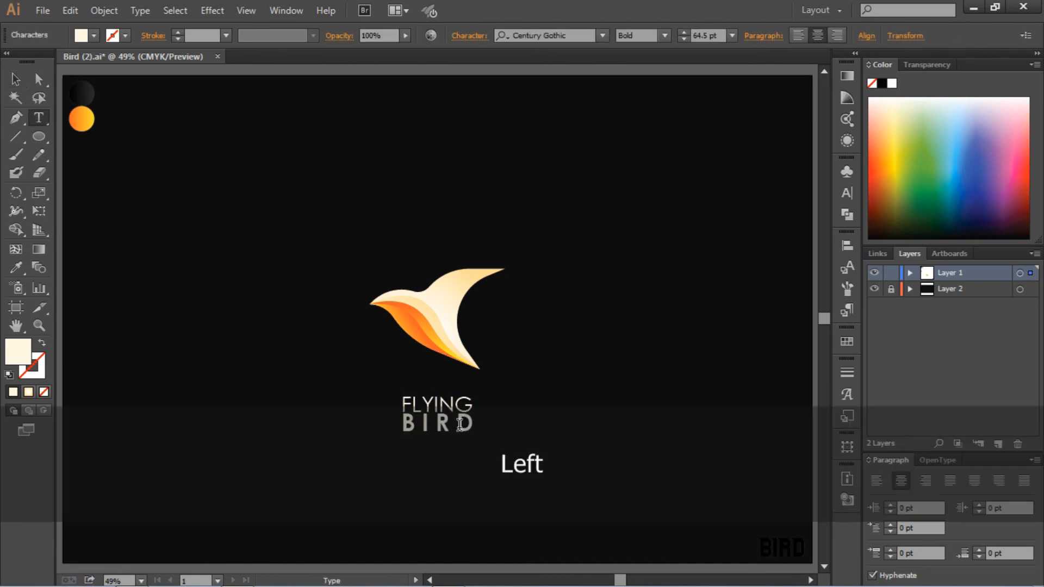
key("BackSpace")
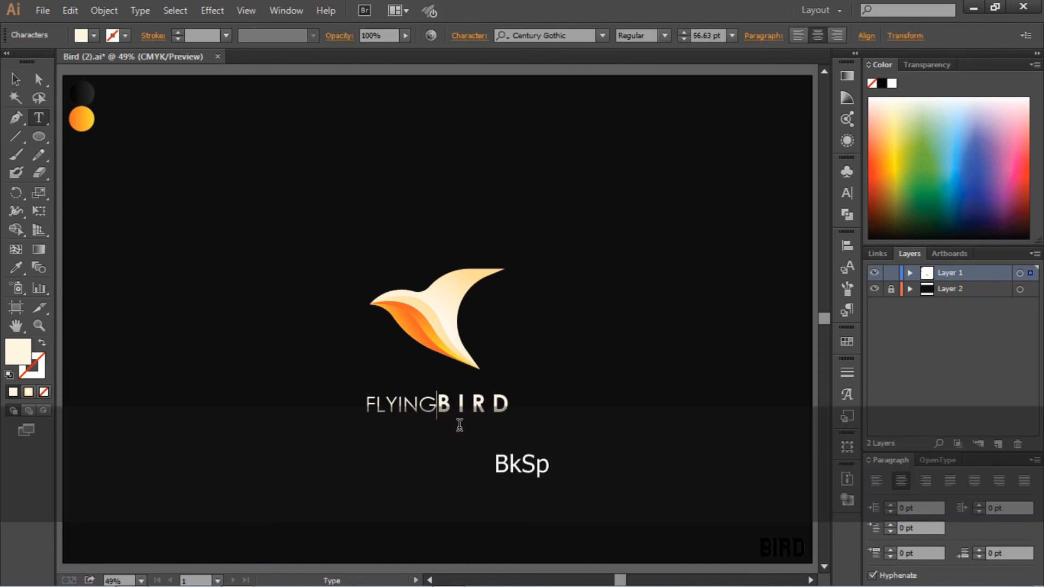
key("Right")
key("BackSpace")
key("Right")
key("BackSpace")
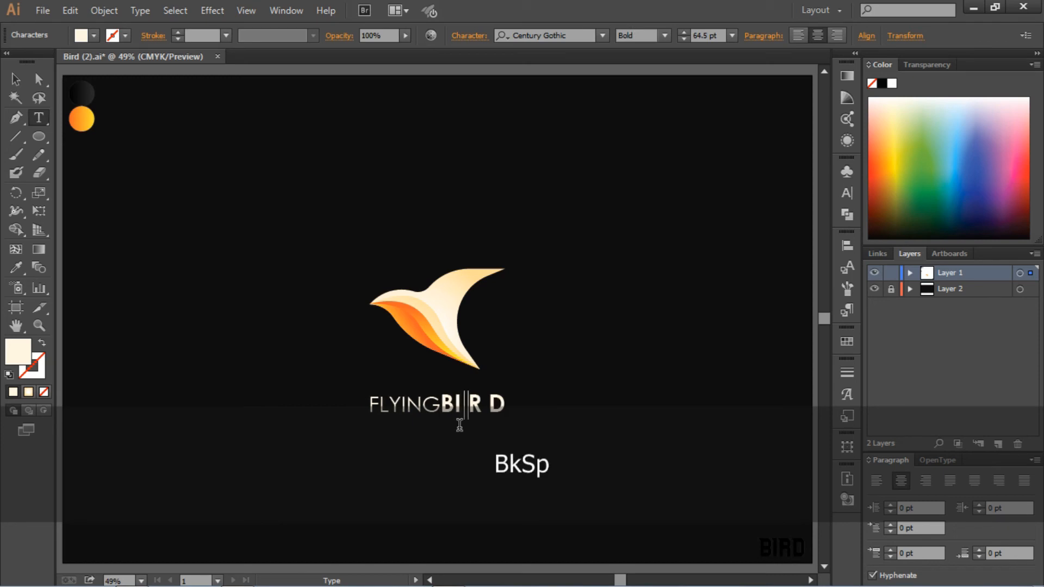
key("Right")
key("BackSpace")
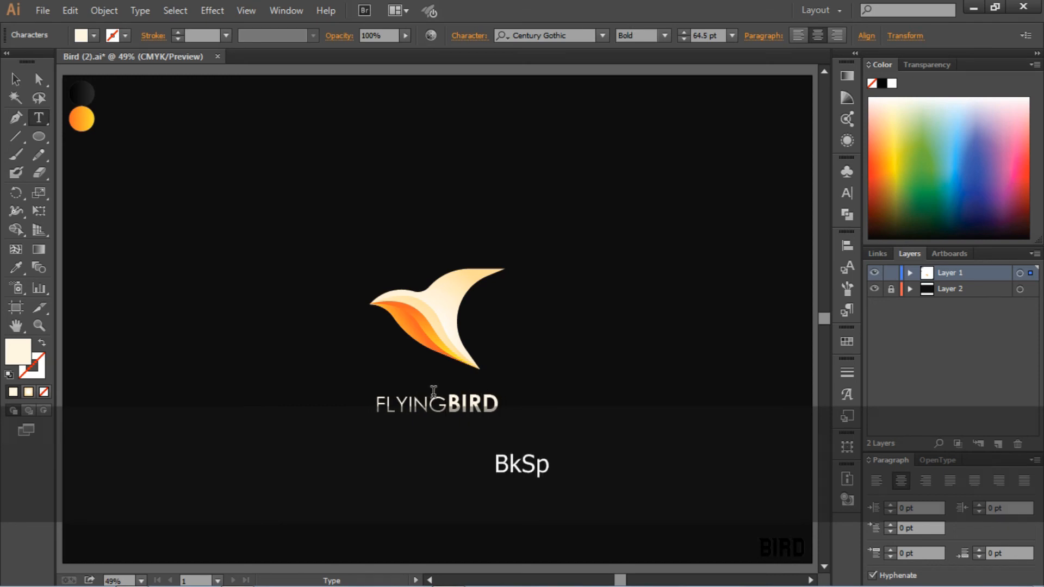
- Set the font size of the entire FLYINGBIRD wordmark to 48 pt
left_click_drag(502, 411, 297, 397)
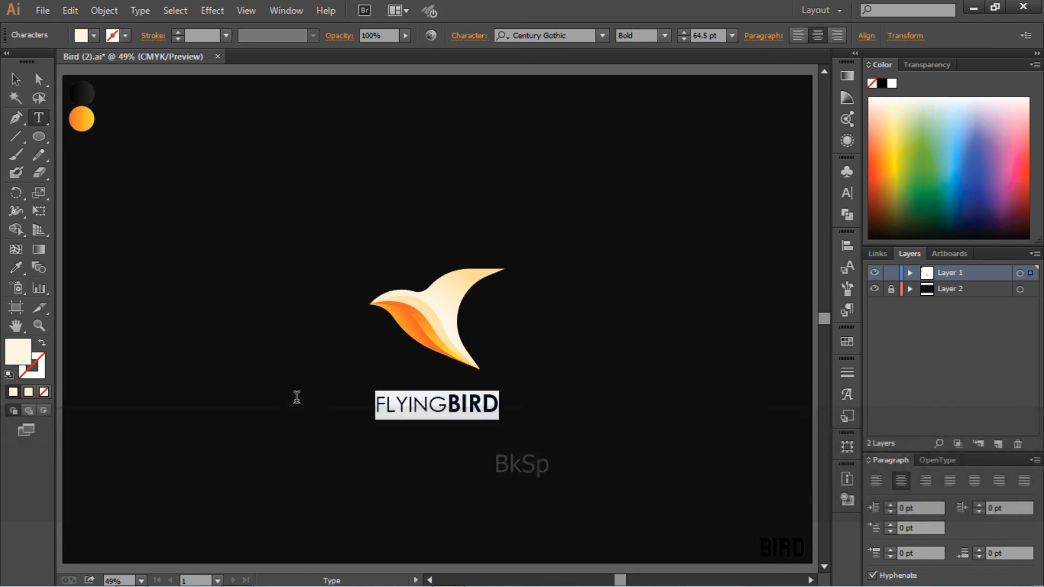
left_click(732, 36)
left_click(749, 275)
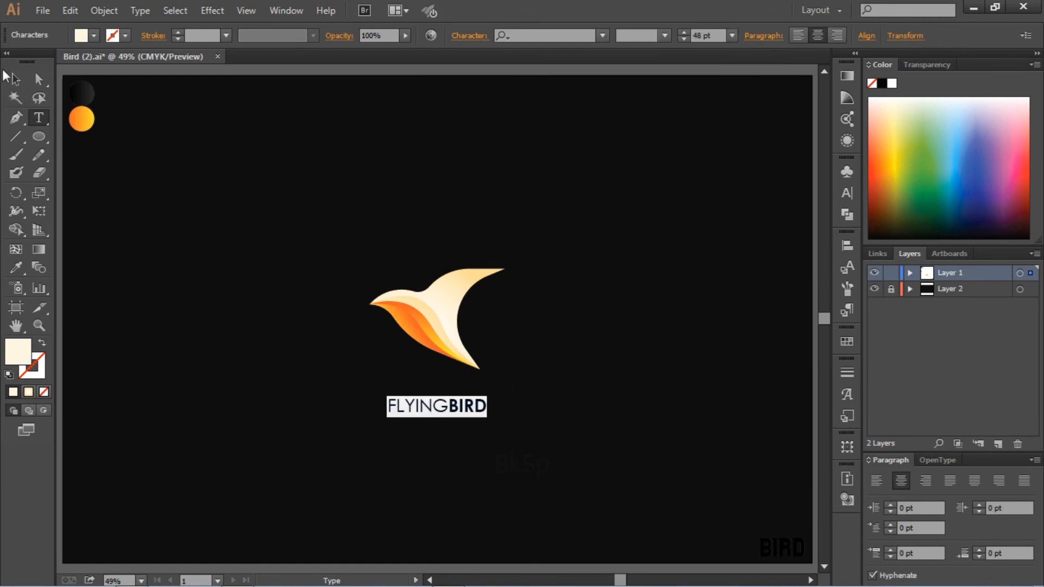
- Finish editing the text and center the FLYINGBIRD wordmark horizontally on the artboard
left_click(15, 79)
left_click(415, 268)
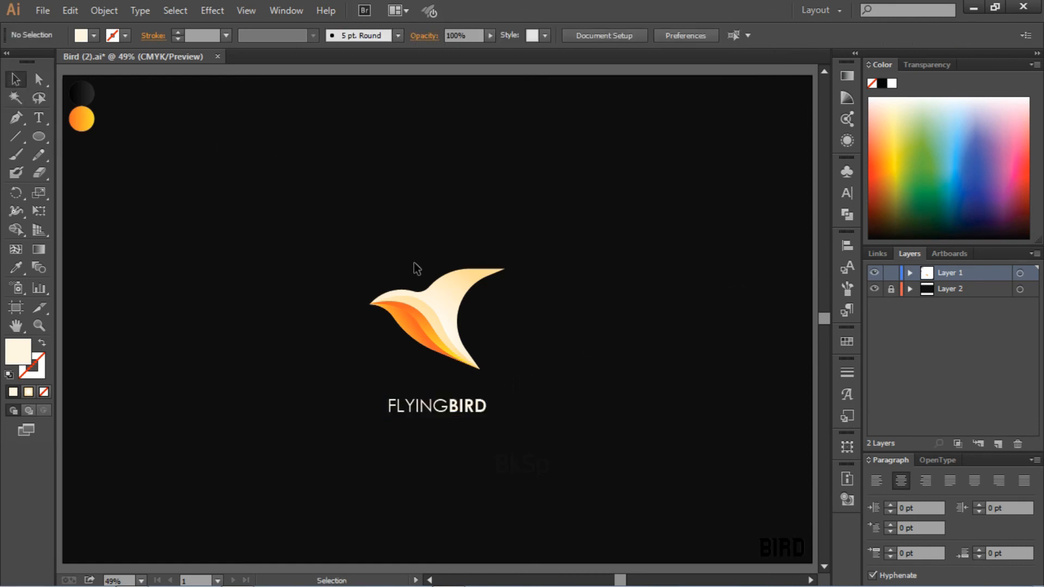
left_click(446, 407)
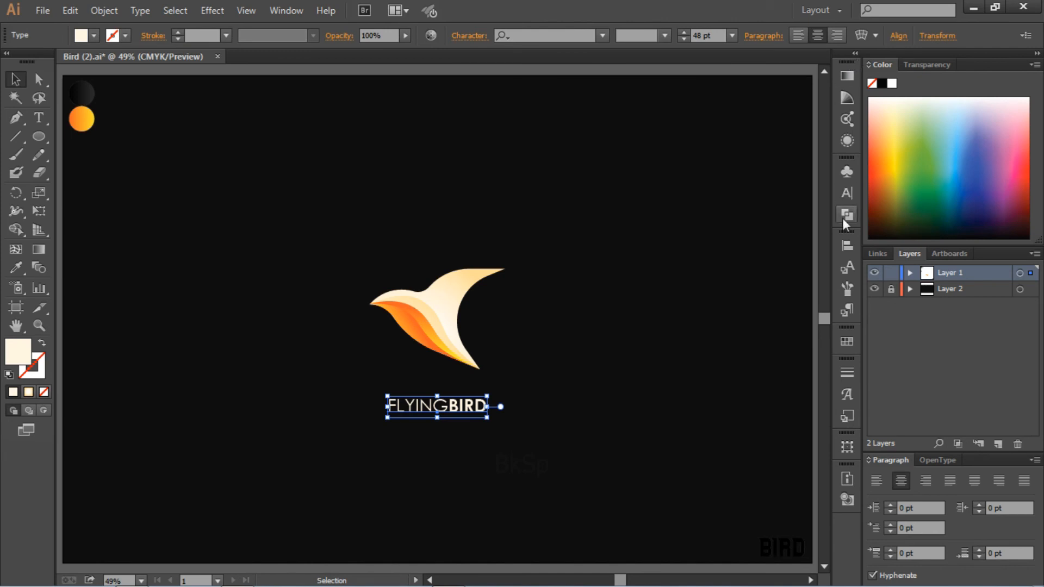
left_click(847, 246)
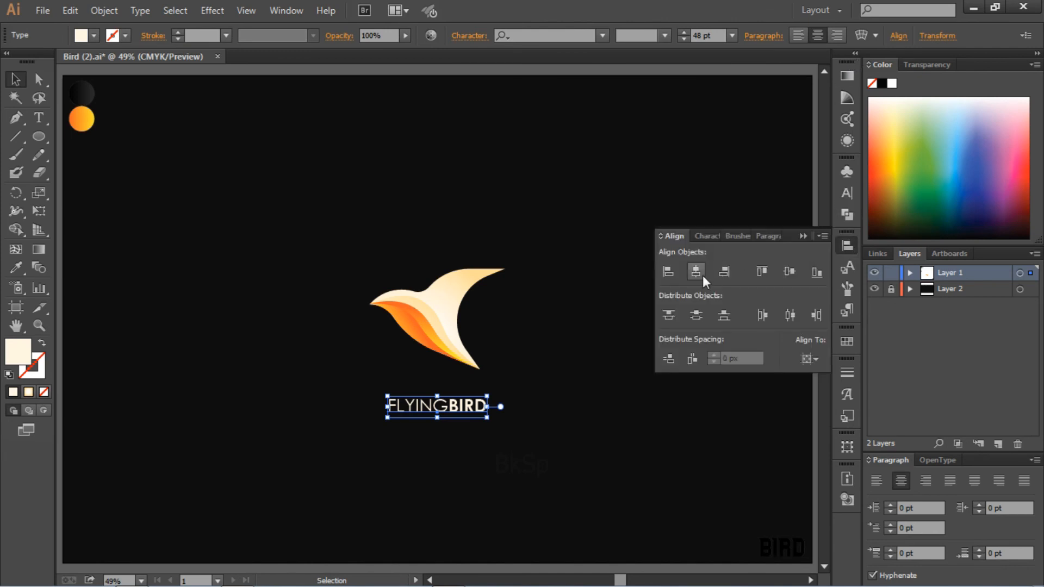
left_click(809, 236)
left_click(688, 226)
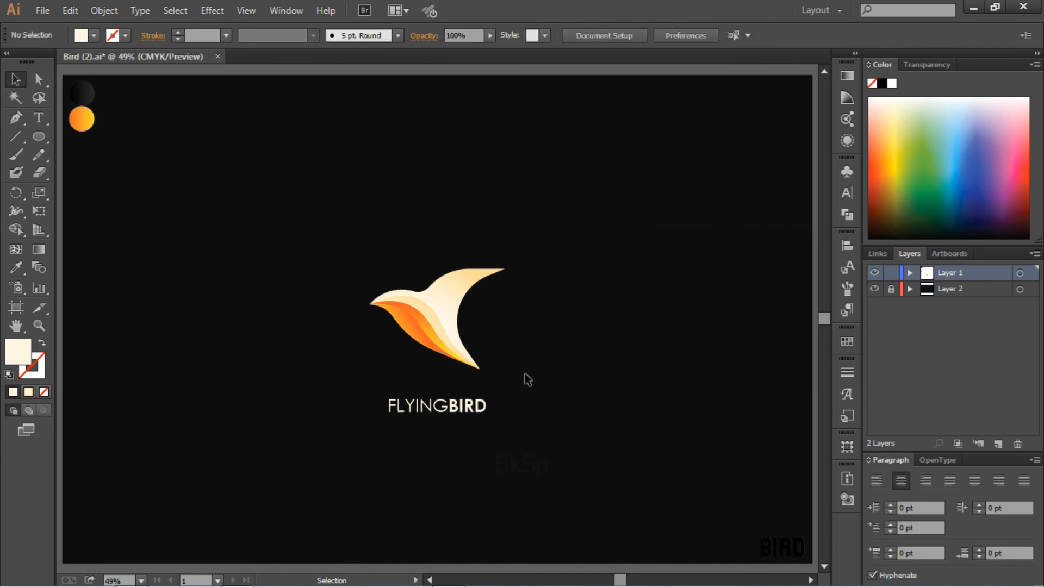
- Place the wordmark close beside the bird's right side and scale the bird down proportionally around its center
left_click_drag(434, 410, 522, 323)
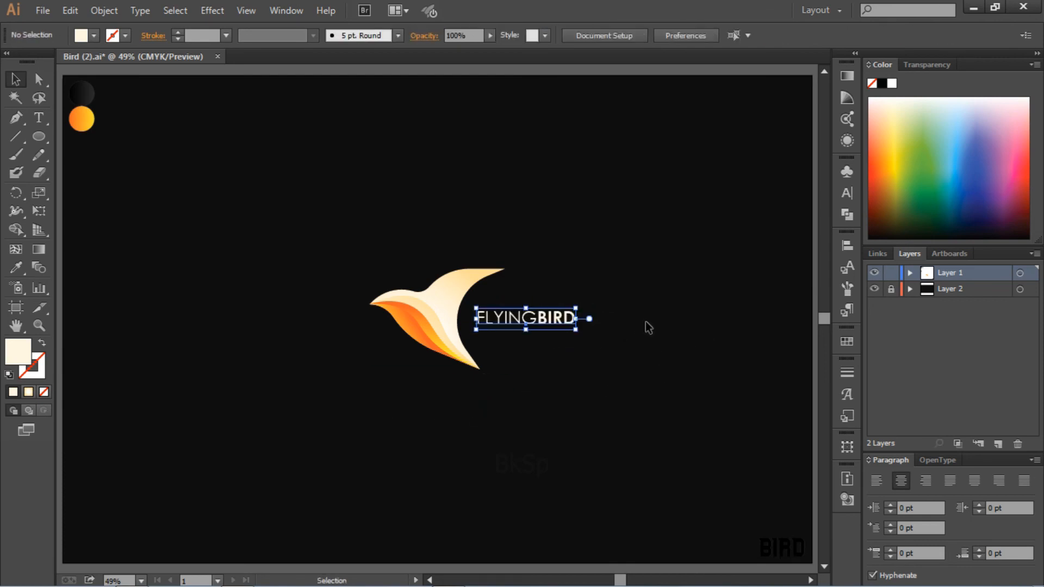
left_click(502, 382)
left_click(432, 315)
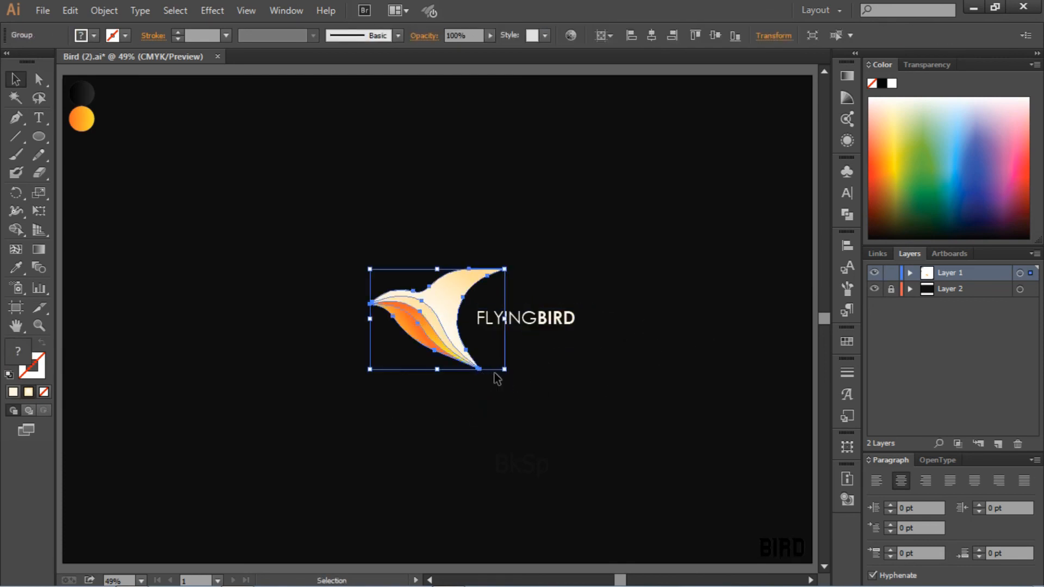
left_click_drag(504, 371, 497, 357)
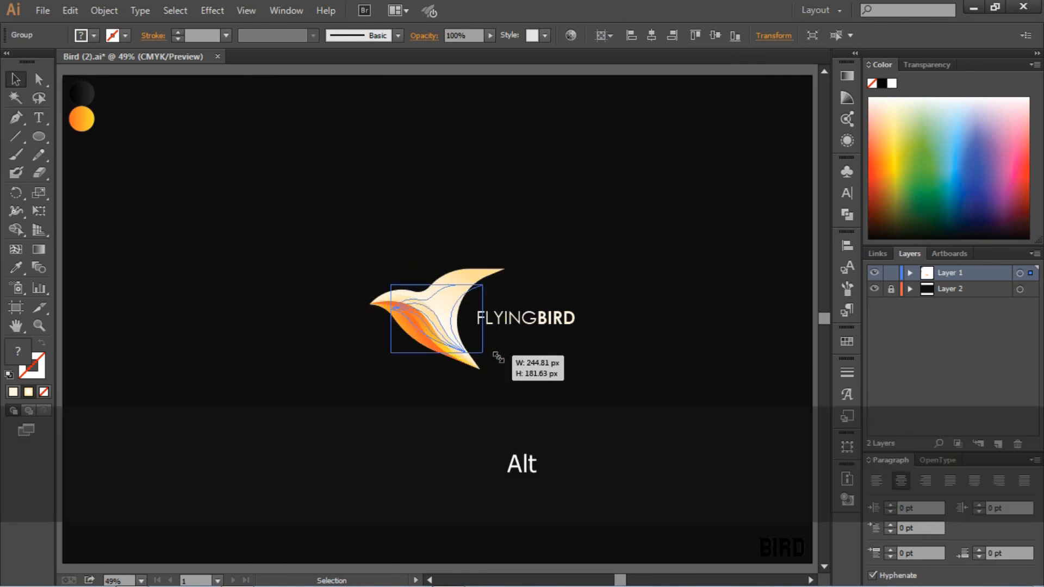
left_click(554, 374)
left_click(448, 332)
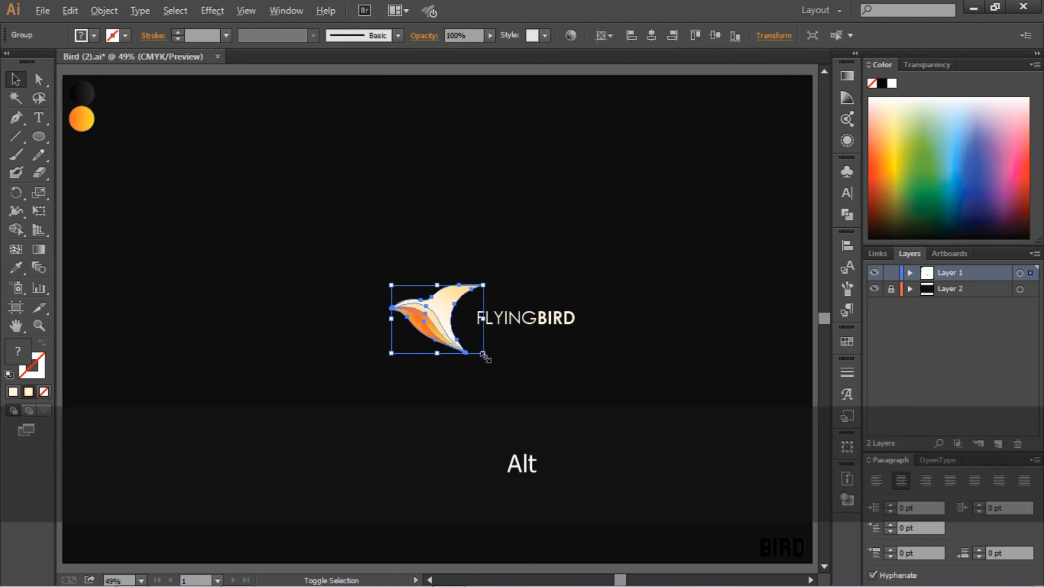
mouse_move(484, 355)
left_mouse_down()
mouse_move(468, 349)
mouse_move(477, 351)
left_mouse_up()
left_click(542, 366)
left_click_drag(549, 326, 536, 327)
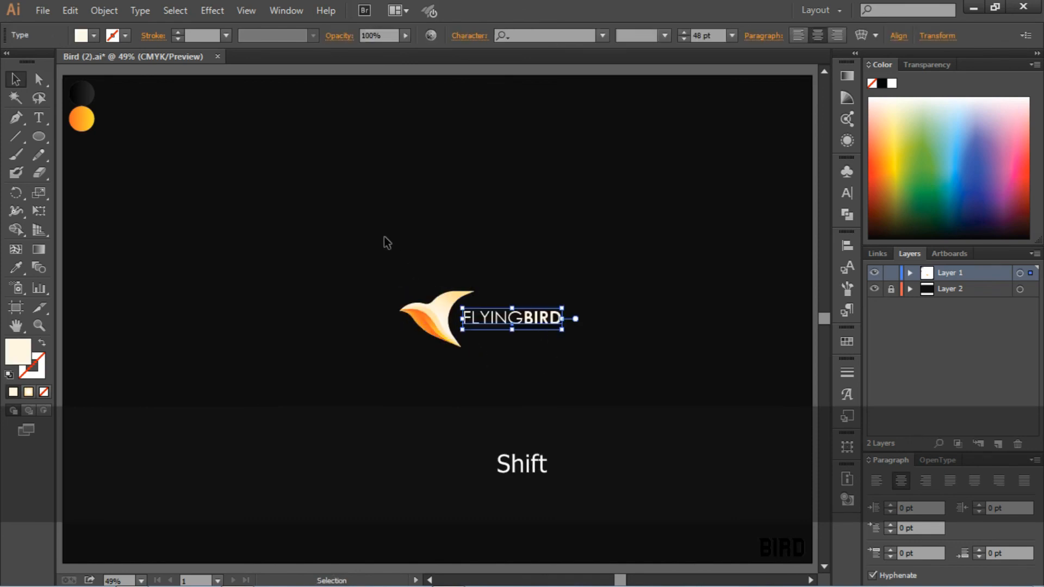
- Enlarge the bird and wordmark together proportionally and align their vertical centers
left_click_drag(385, 237, 601, 417)
left_click_drag(563, 348, 607, 363)
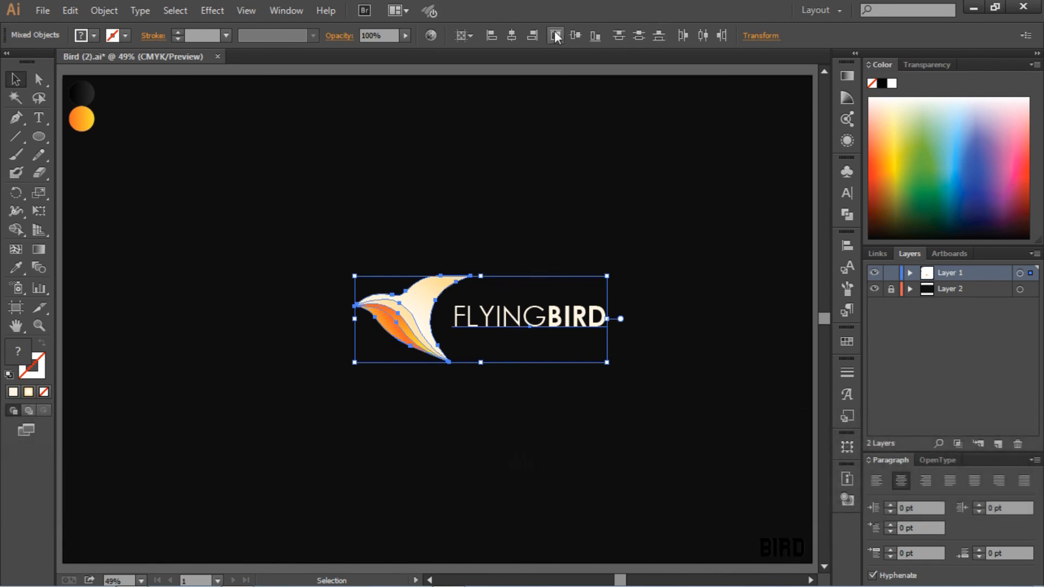
left_click(640, 198)
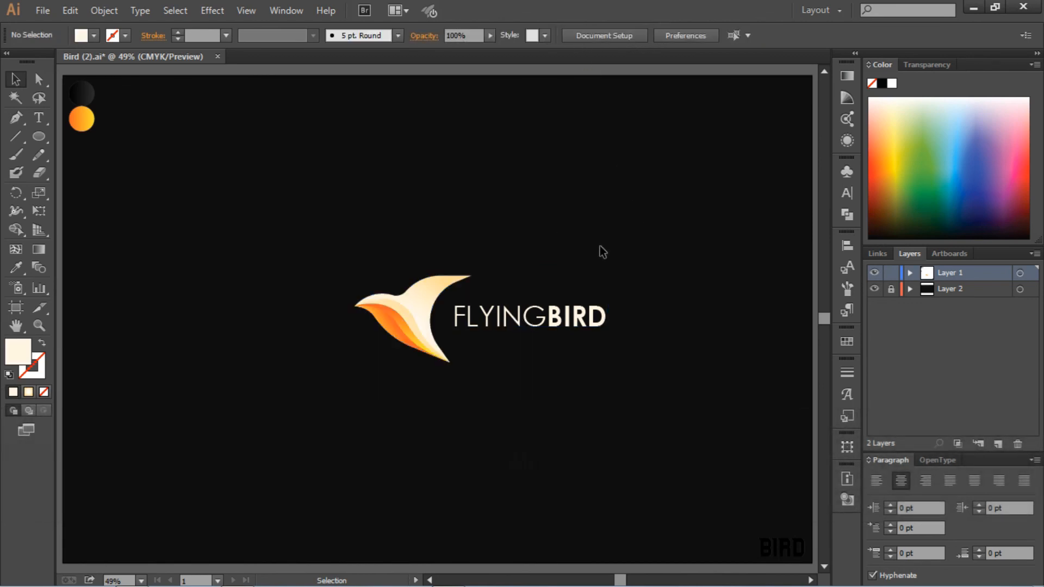
- Group the bird with the wordmark and center the group horizontally on the artboard
left_click_drag(415, 212, 545, 352)
right_click(509, 329)
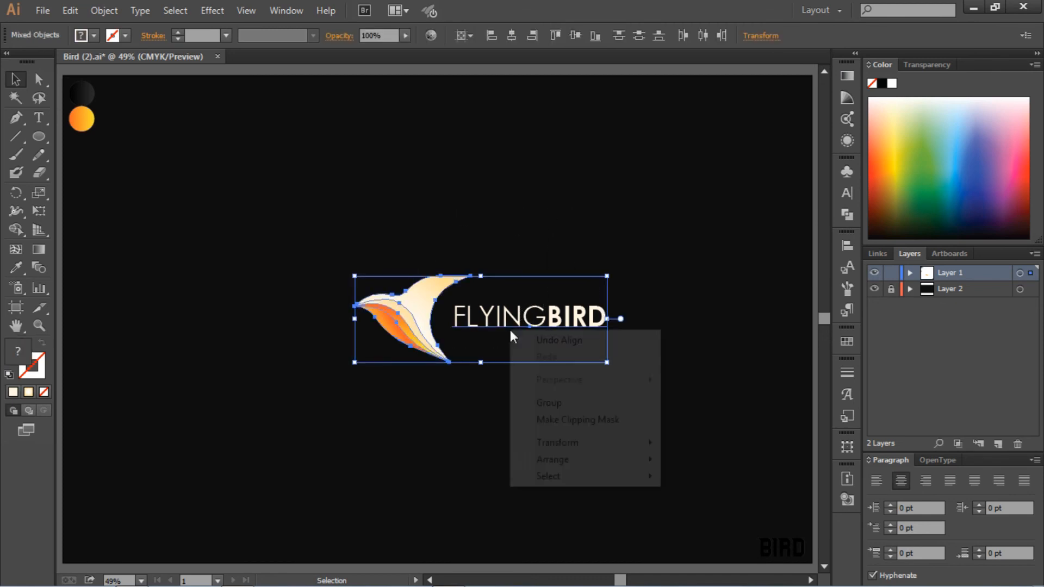
left_click(563, 403)
left_click(509, 34)
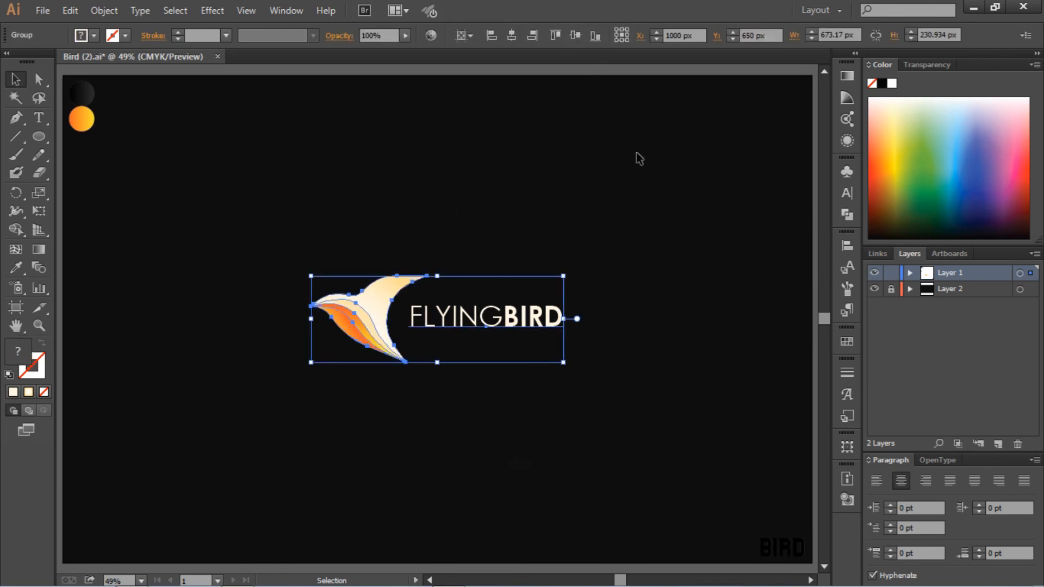
left_click(713, 168)
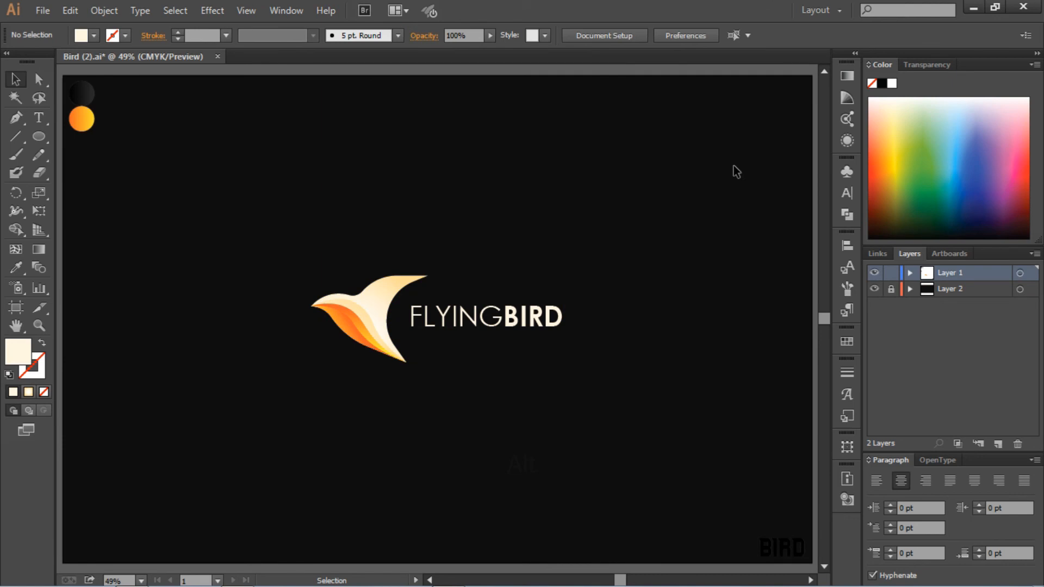